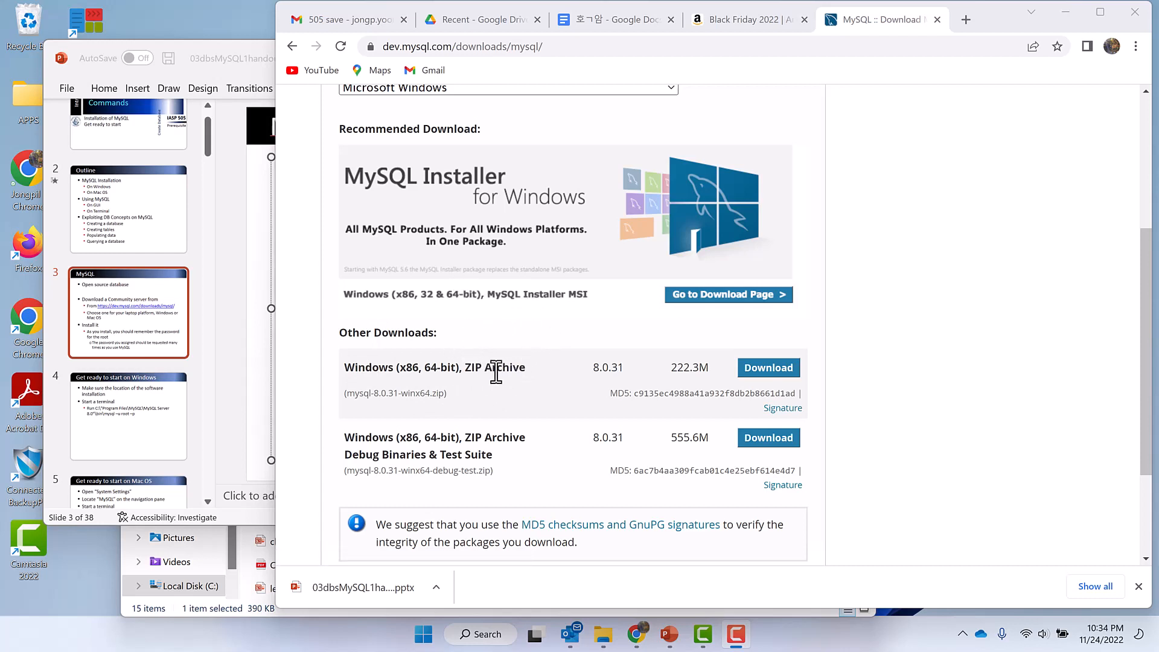
Download the Windows (x86, 64-bit) ZIP archive mysql-8.0.31-winx64.zip from the MySQL downloads page
left_click(770, 373)
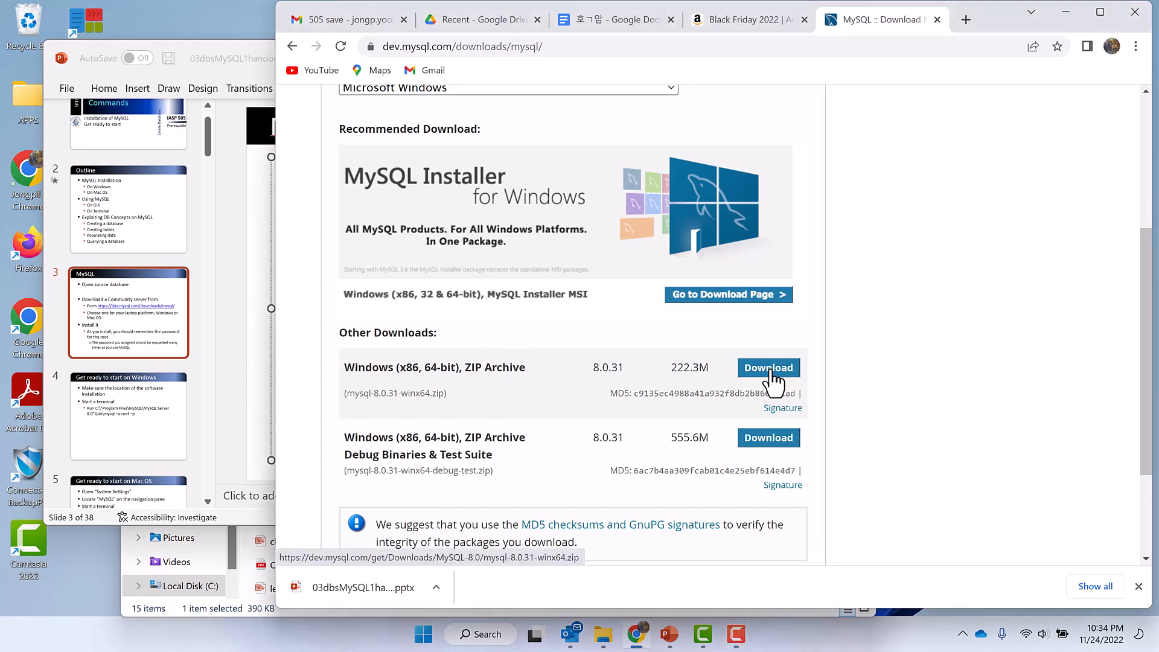
left_click(771, 373)
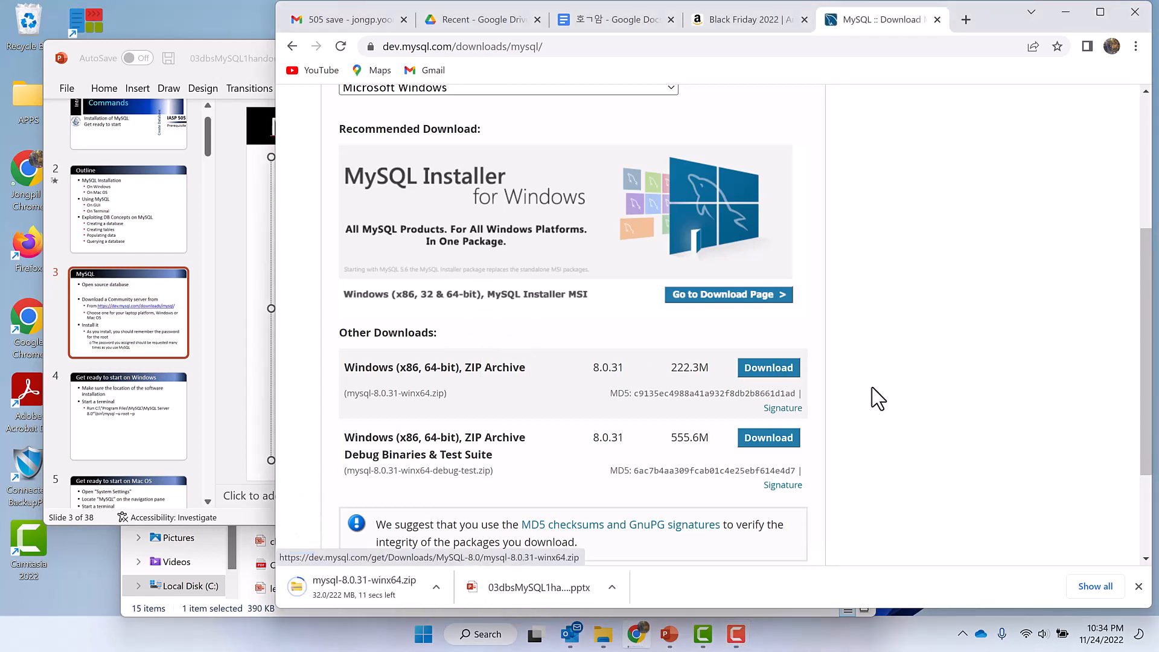
scroll(880, 401, "up", 3)
scroll(884, 402, "down", 6)
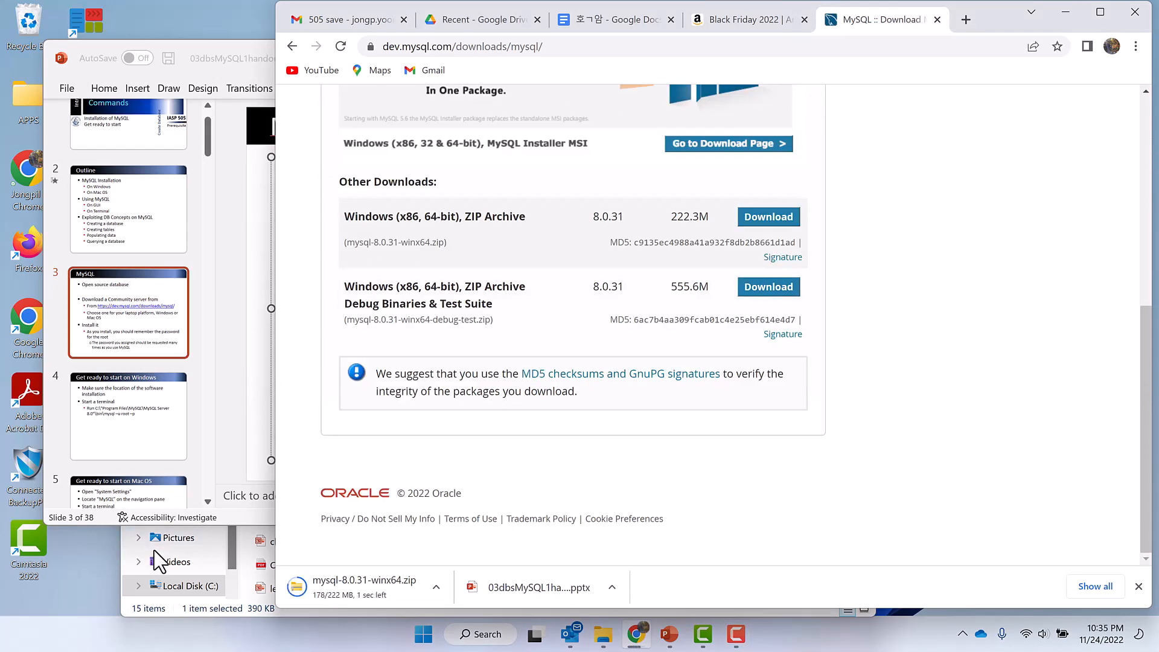
key("F9")
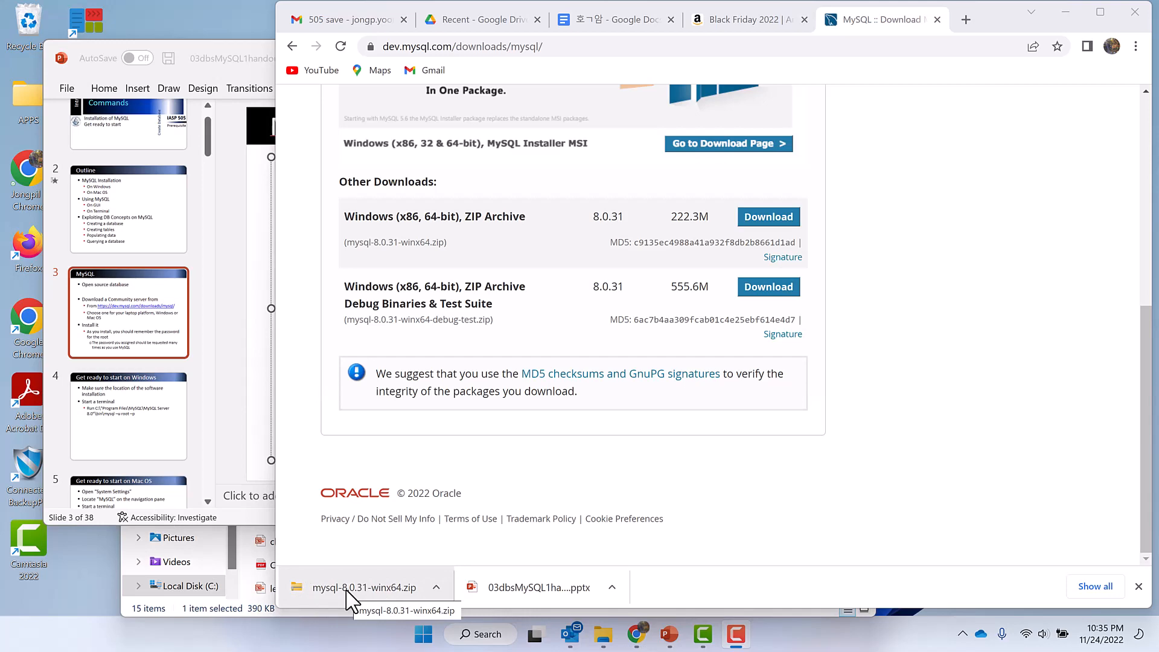
In Downloads, open the mysql-8.0.31-winx64 zip and its inner mysql-8.0.31-winx64 folder
left_click(160, 588)
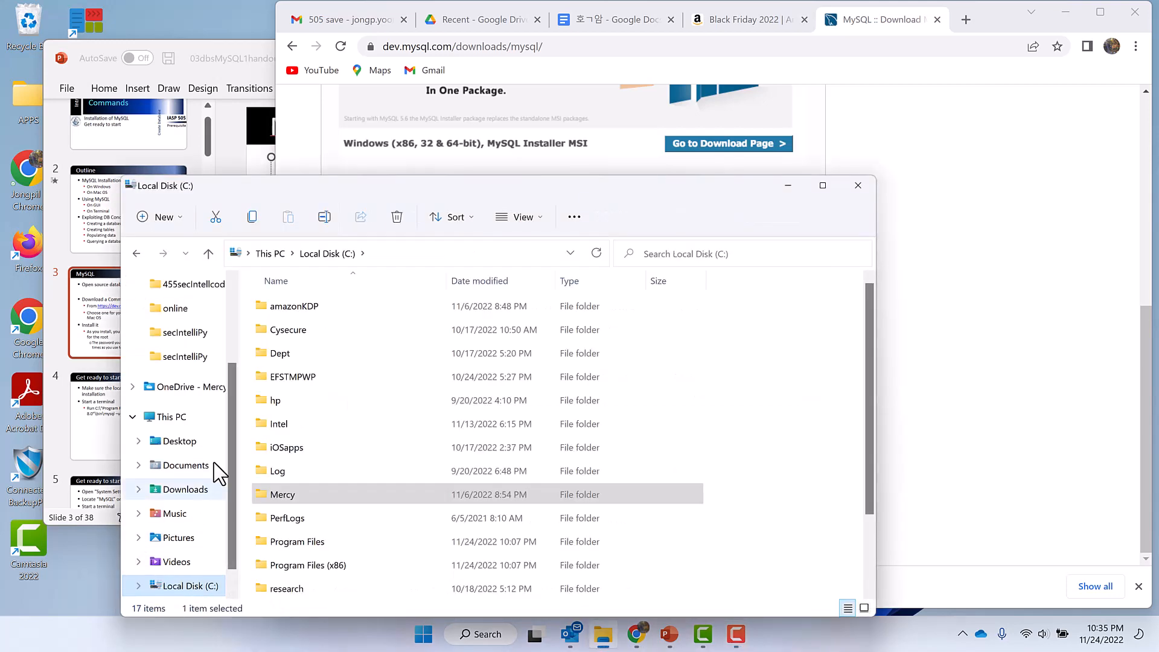
left_click_drag(236, 447, 232, 365)
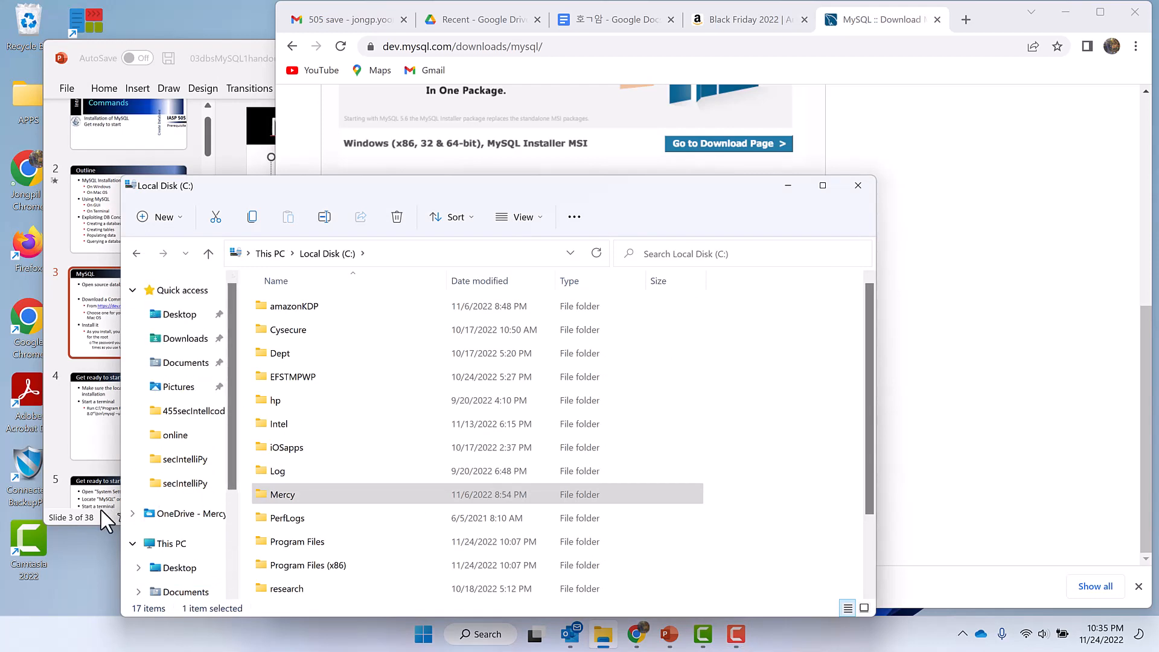
key("F9")
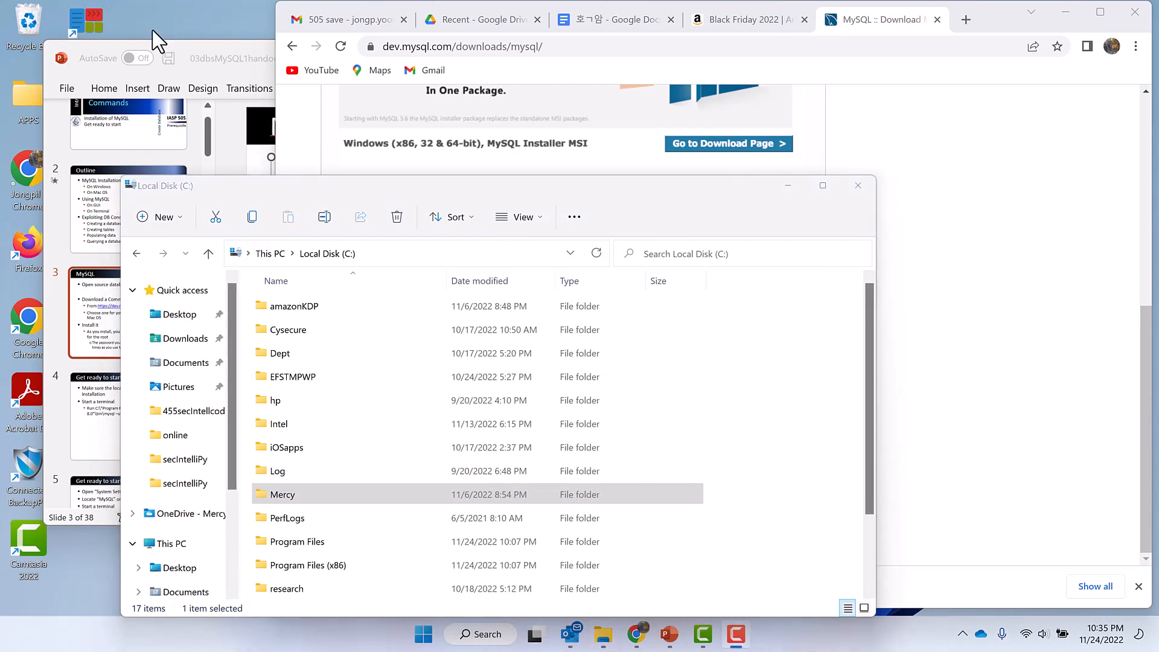
left_click(251, 194)
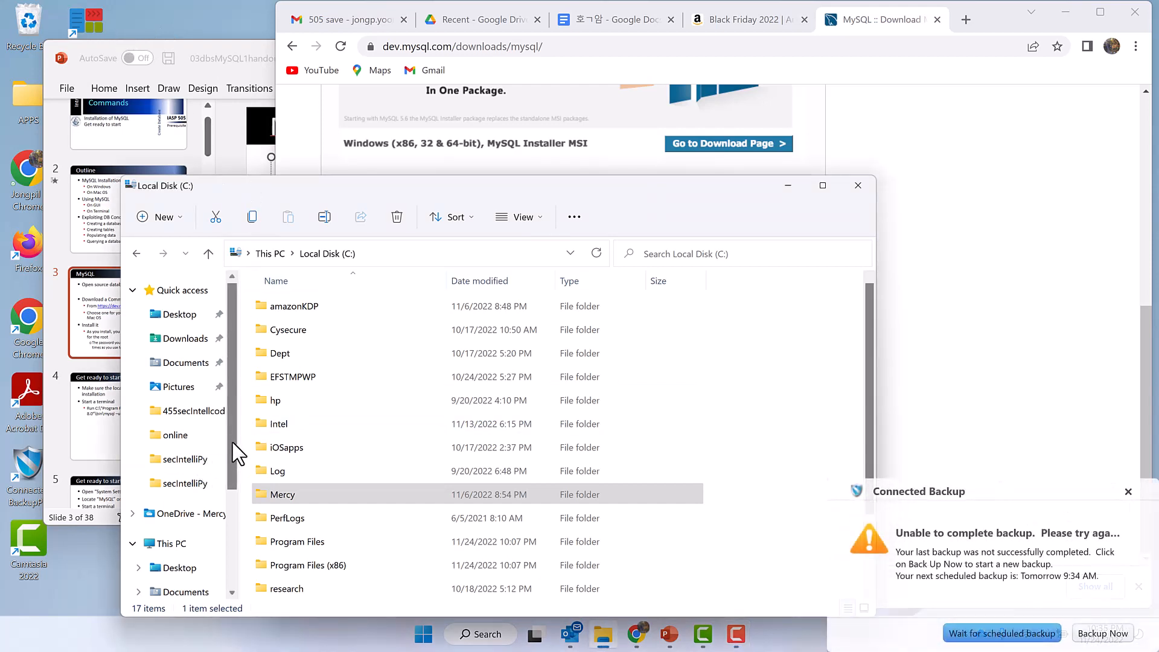
left_click(181, 340)
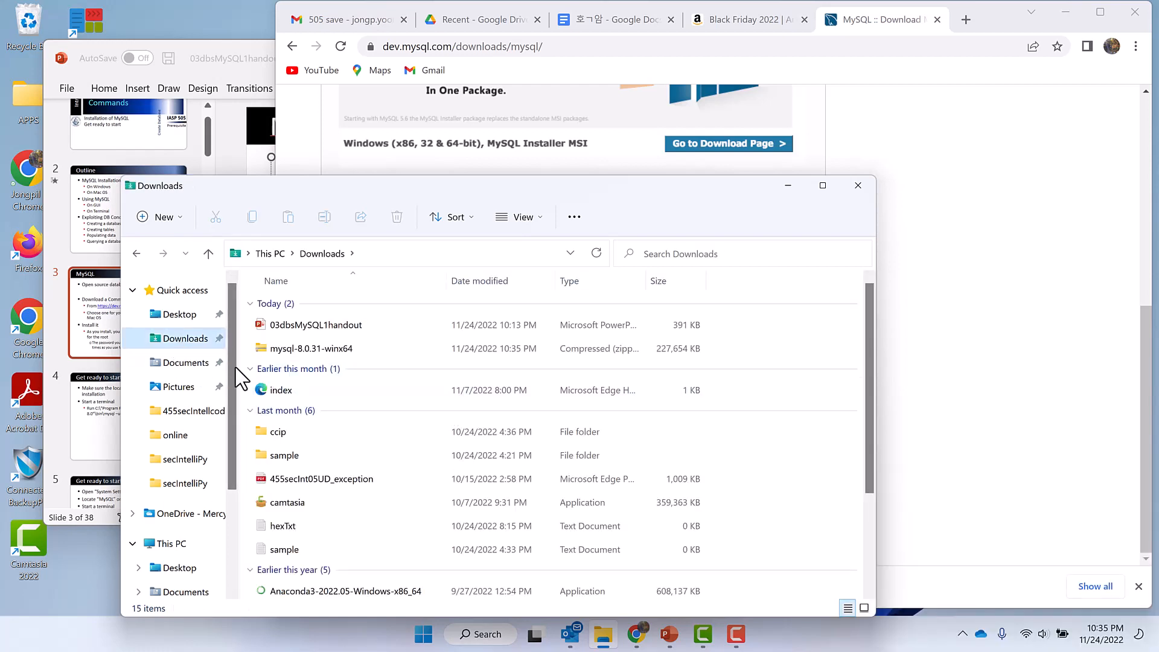
left_click(274, 282)
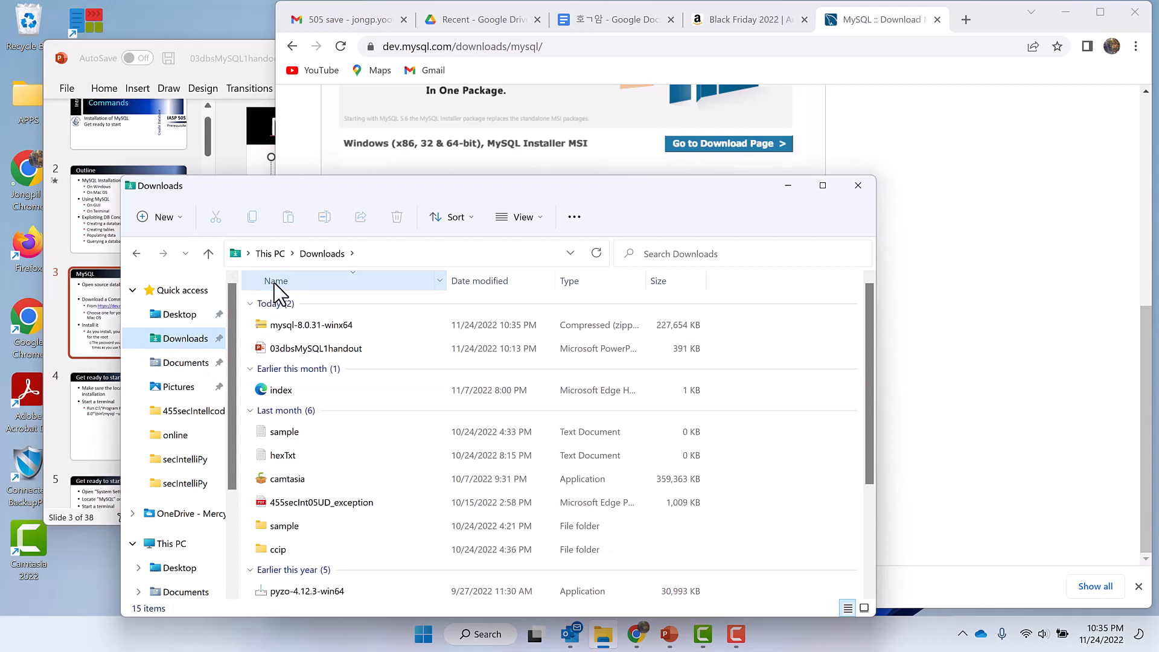
double_click(261, 326)
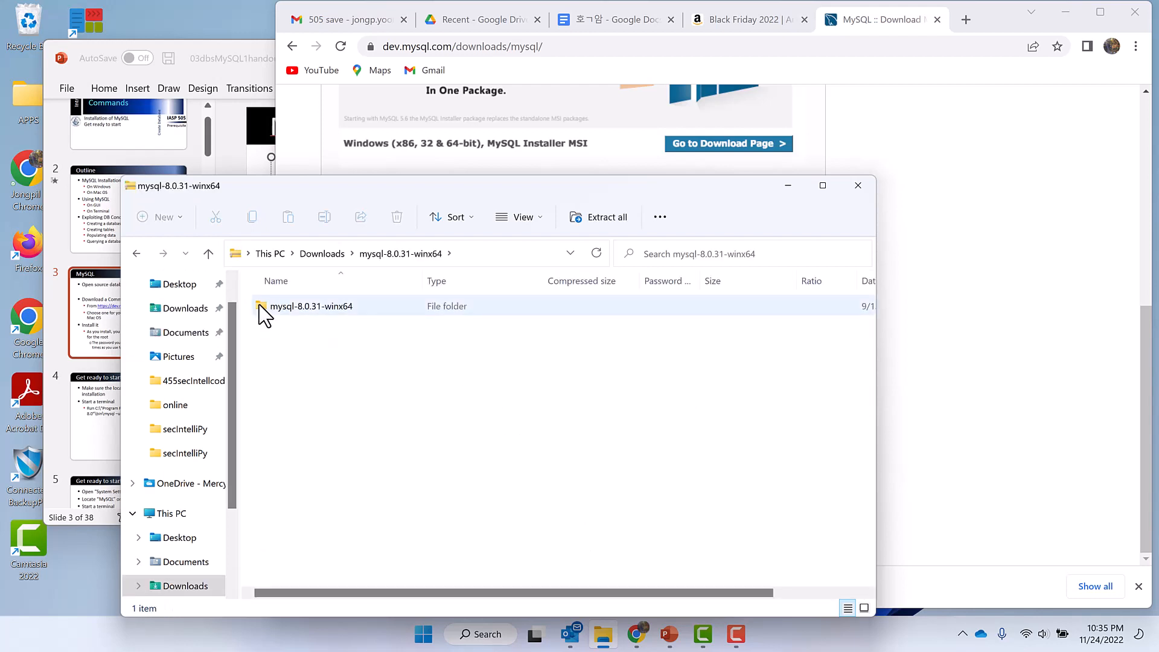
double_click(259, 306)
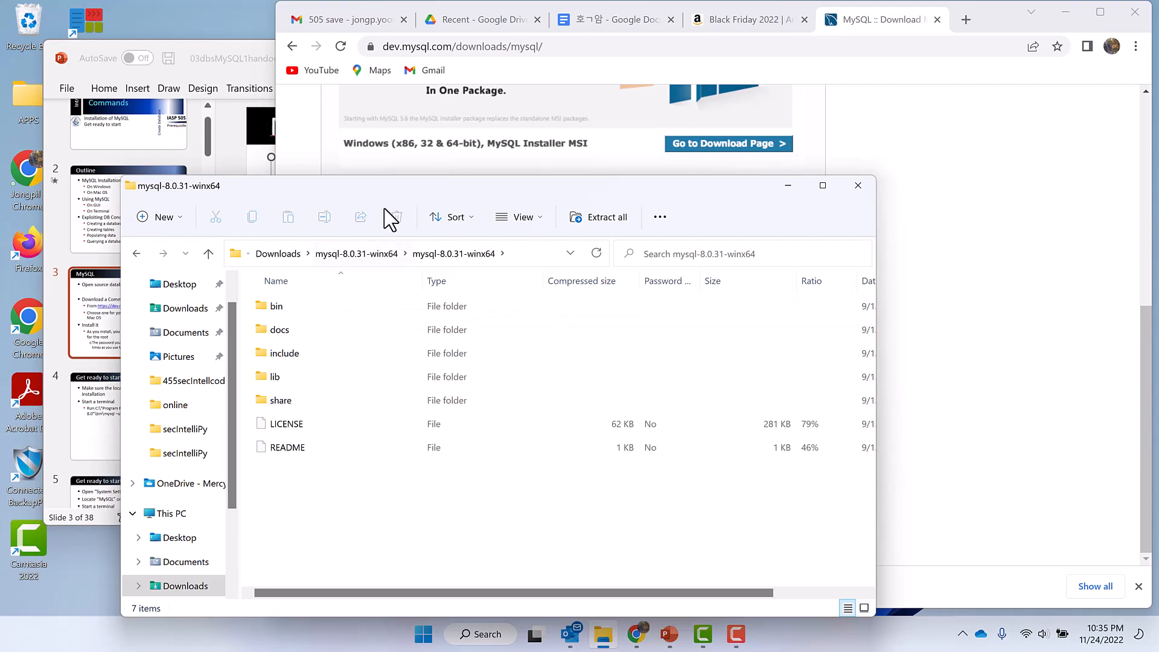
left_click(937, 197)
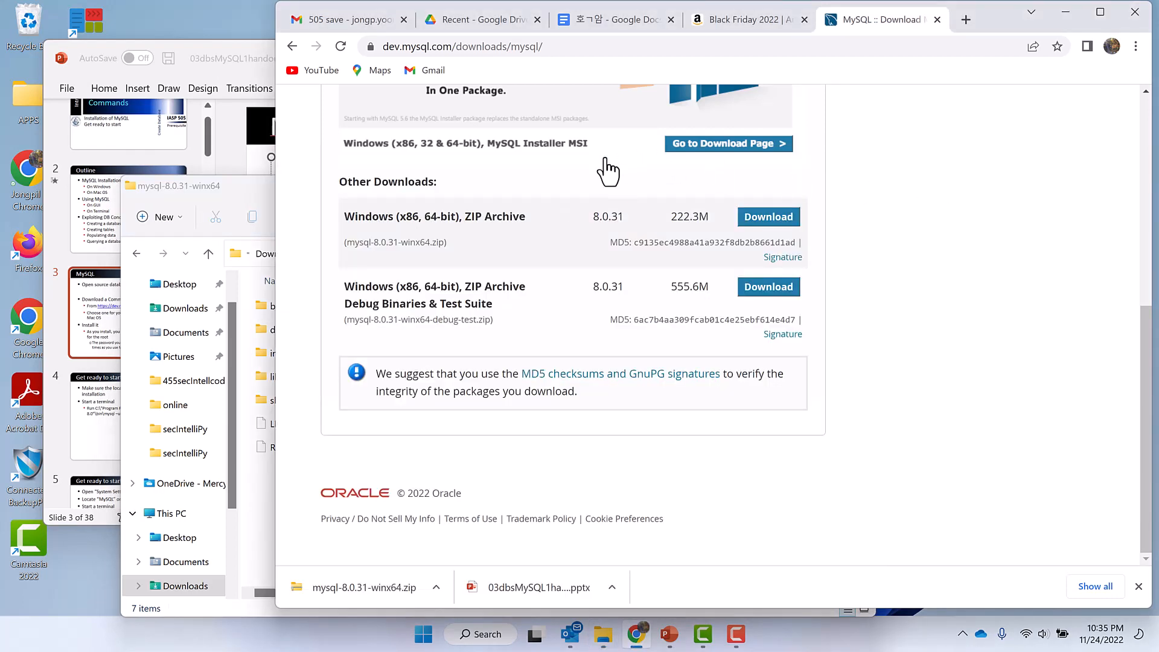
Download the 431.7M MySQL Installer 8.0.31 MSI, then return File Explorer to the zip's top level
left_click(743, 145)
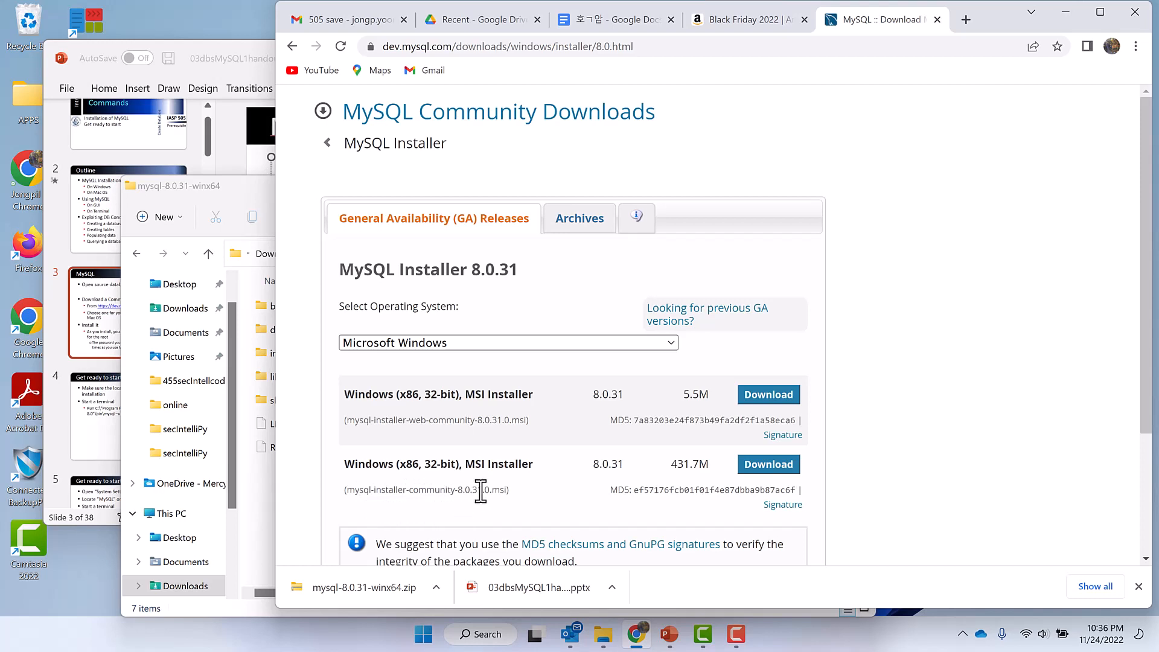
left_click(765, 465)
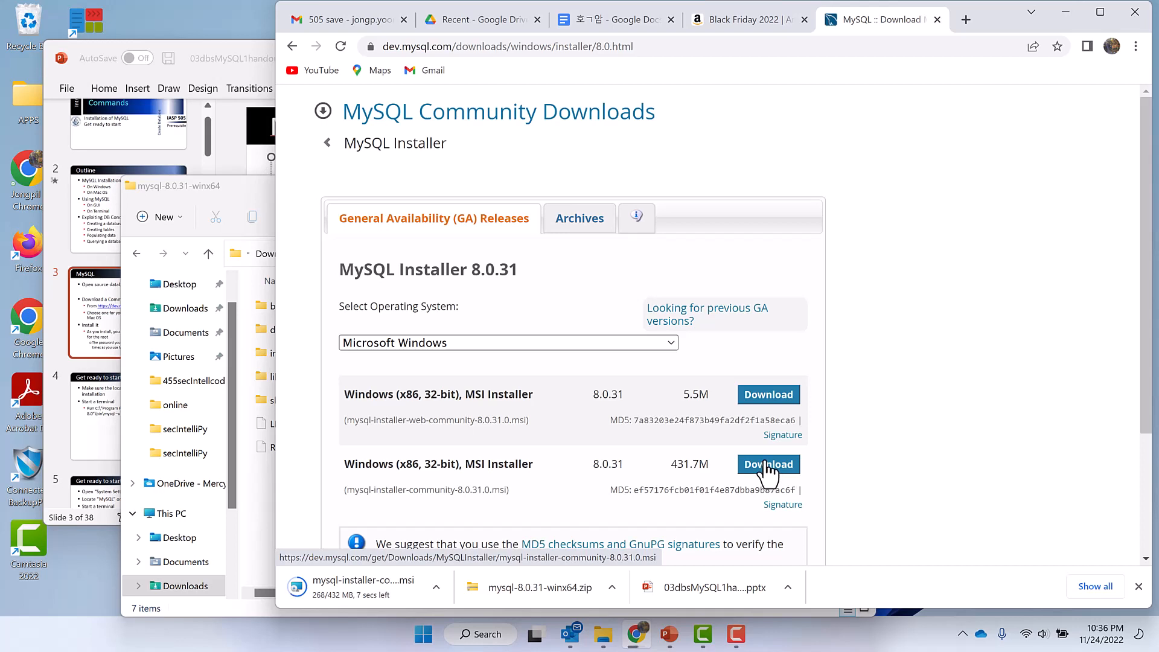
left_click(263, 195)
left_click(207, 252)
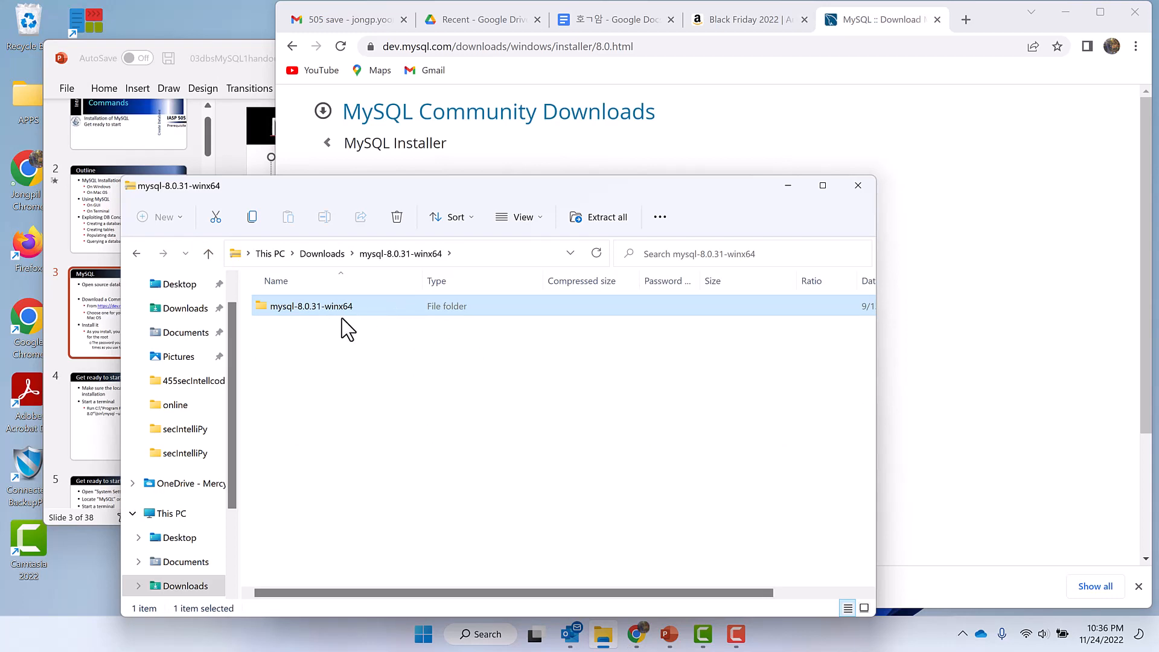
Browse the MySQL programs in the mysql-8.0.31-winx64 bin folder
double_click(264, 310)
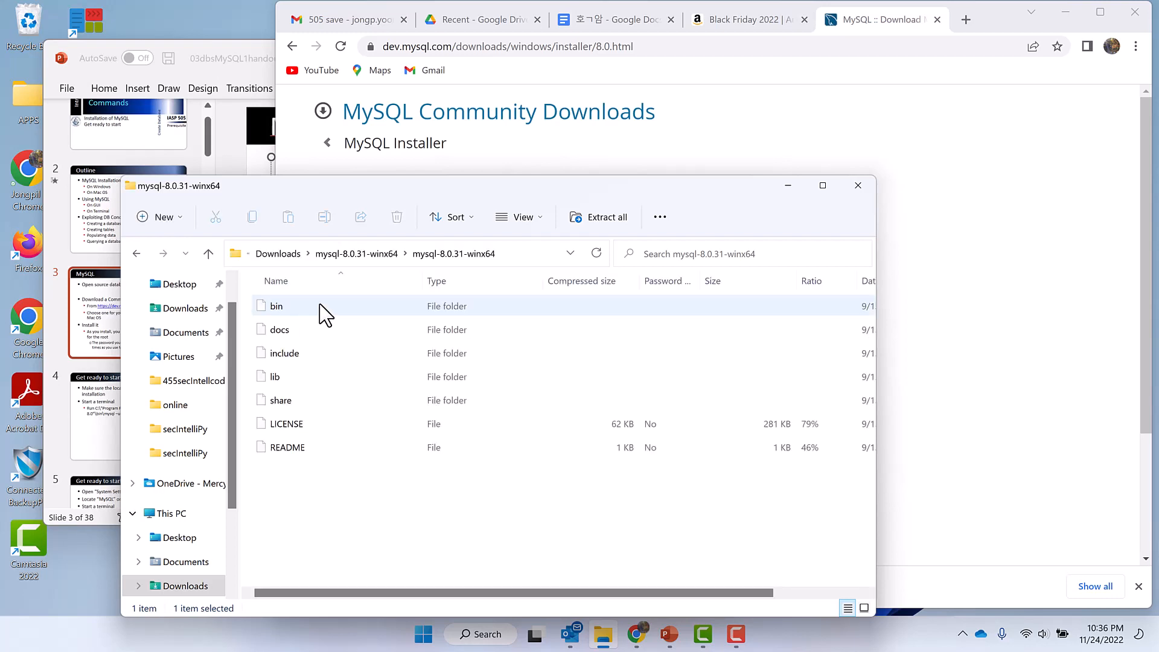
double_click(260, 306)
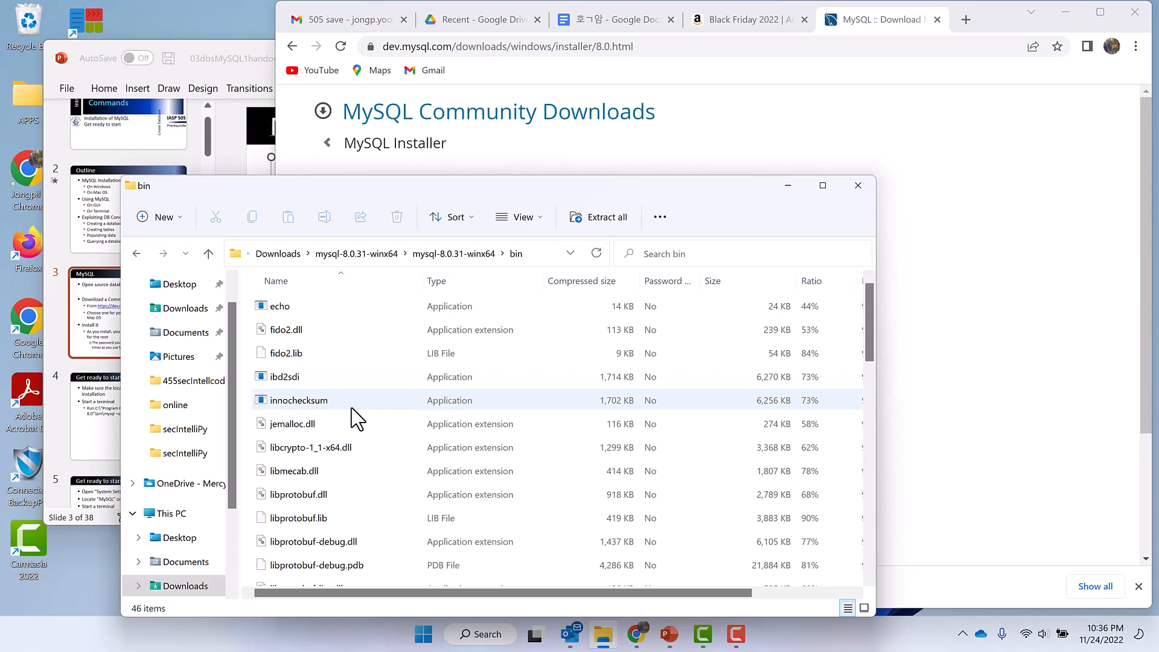
scroll(357, 418, "down", 3)
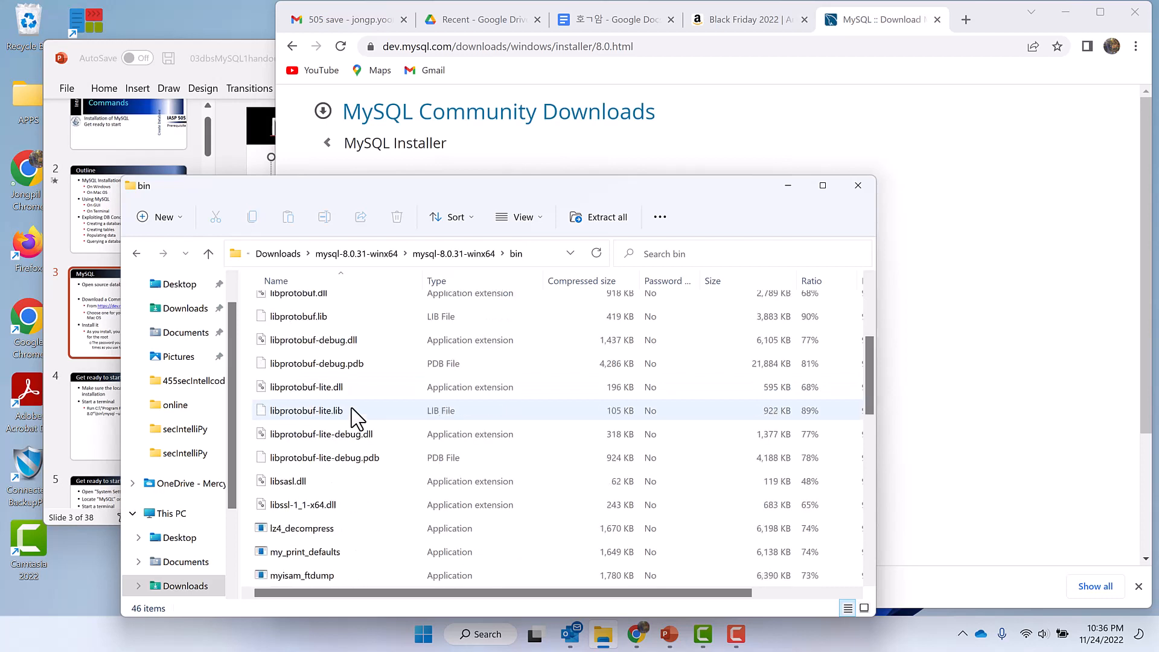
scroll(358, 417, "down", 2)
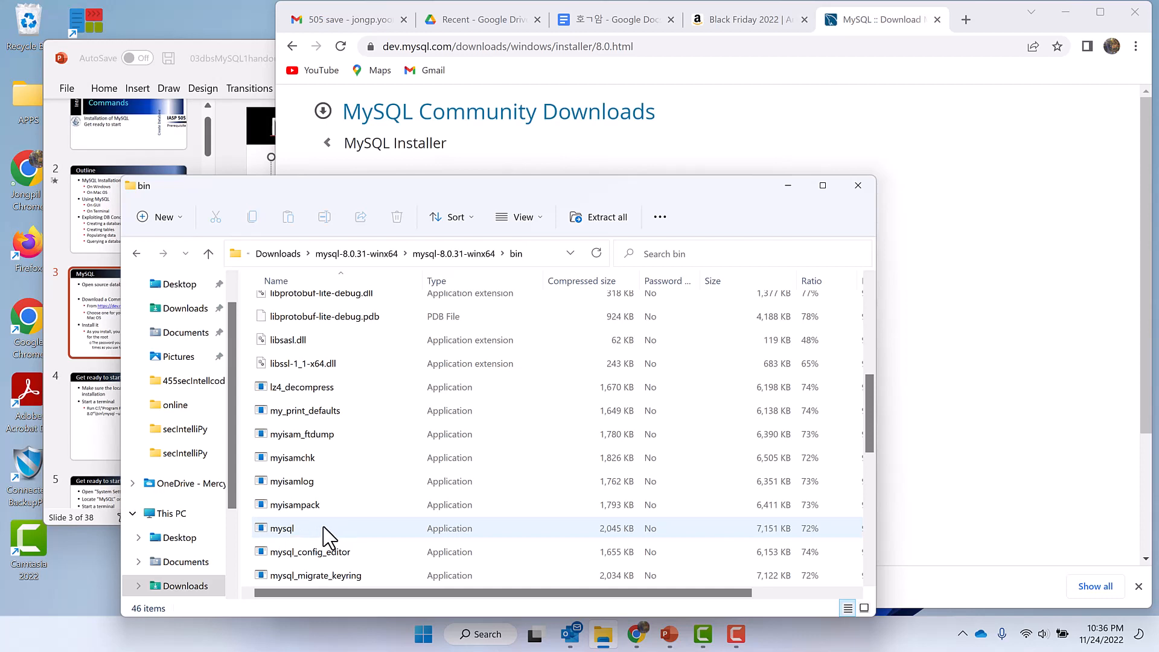
scroll(232, 374, "up", 1)
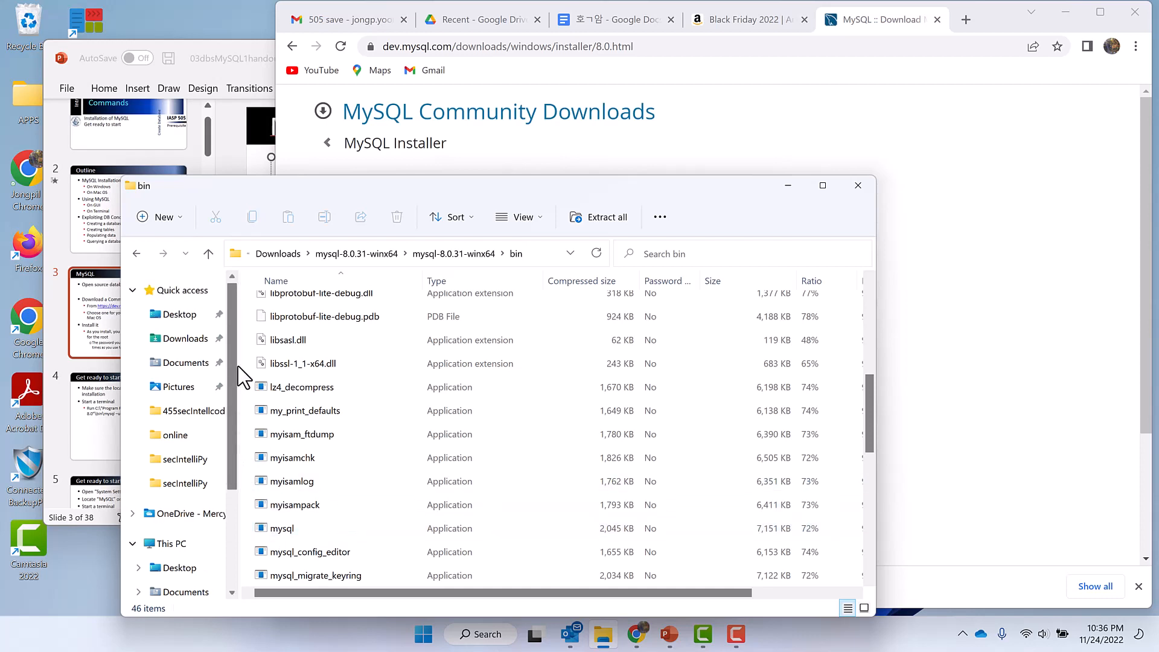
Launch the downloaded mysql-installer-community-8.0.31.0 installer from the Downloads folder
left_click(187, 339)
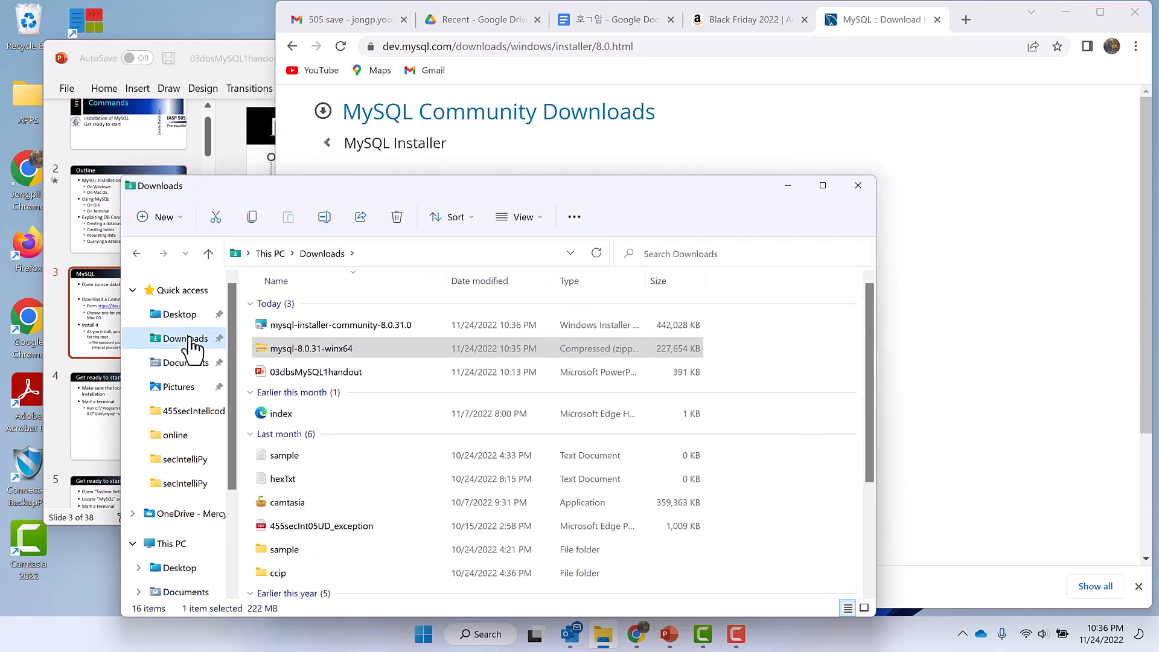
left_click(261, 329)
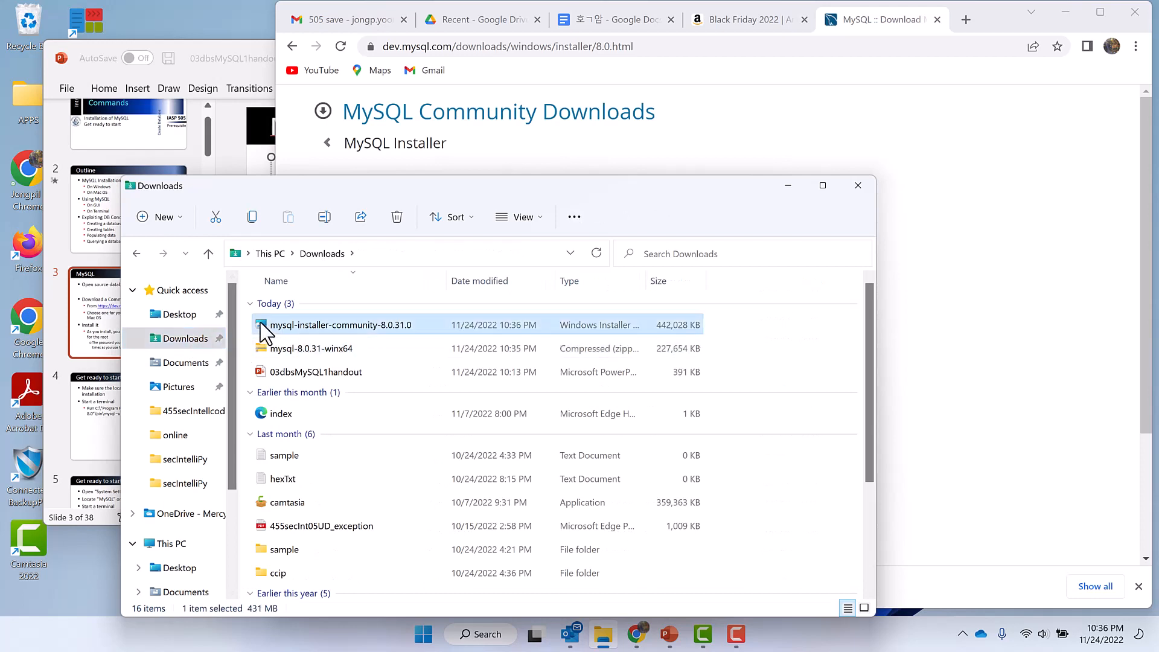
double_click(261, 323)
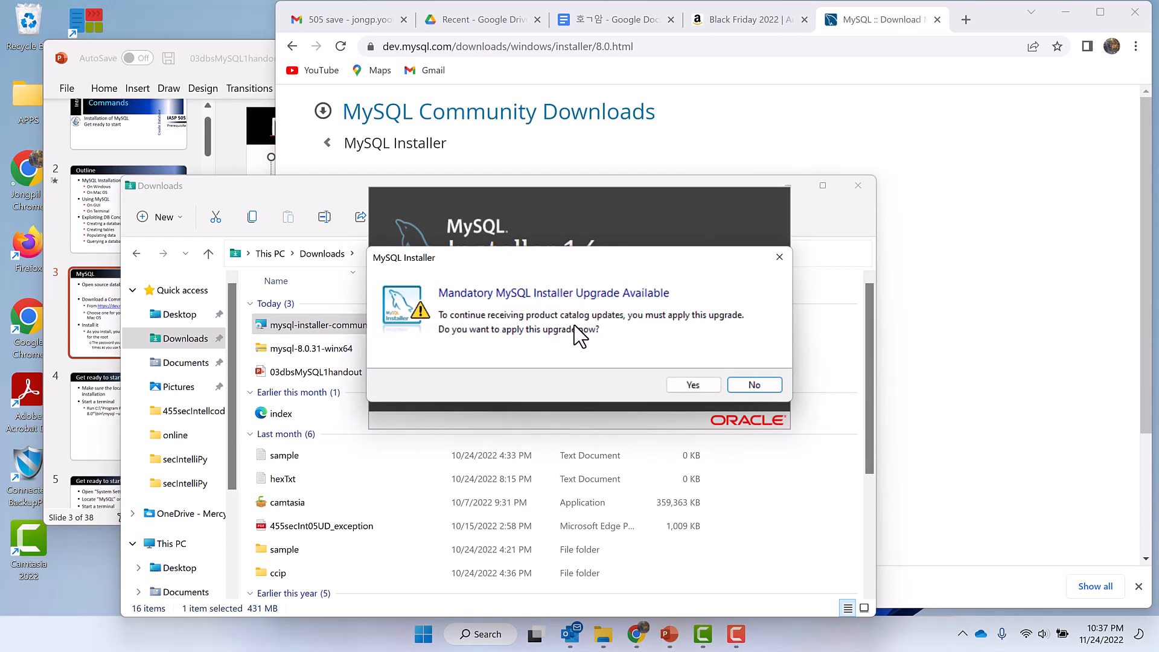
Accept the mandatory MySQL Installer upgrade
left_click(682, 387)
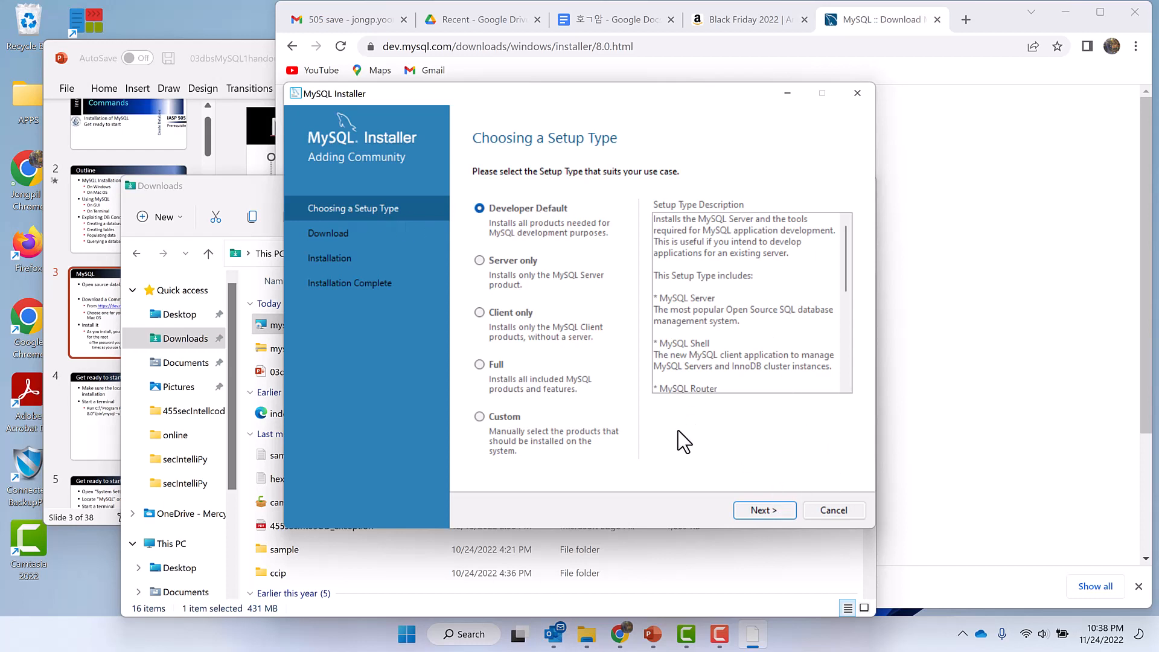
Keep Developer Default, recheck the failing MySQL for Visual Studio requirement, and continue past it
left_click(750, 512)
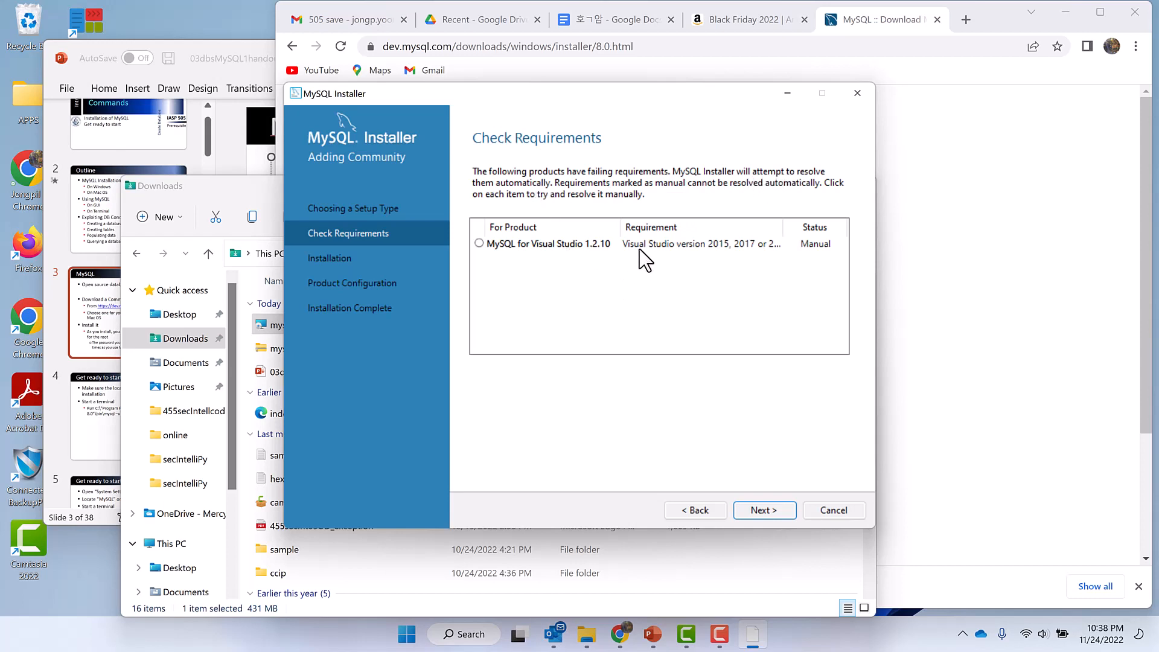
left_click(480, 245)
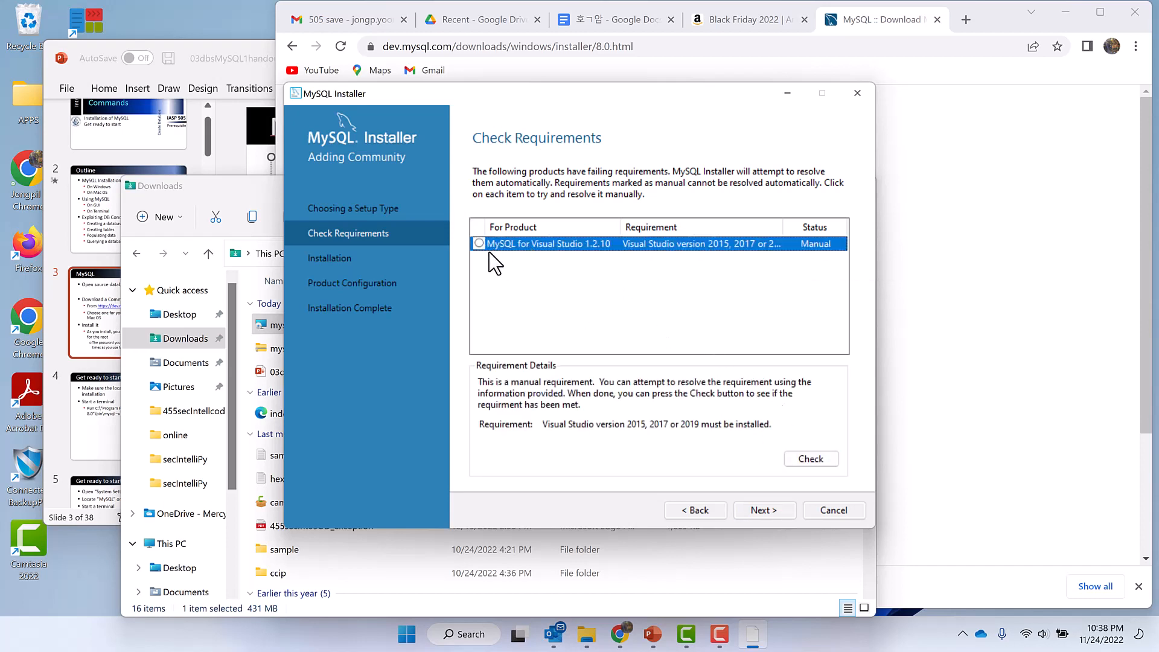
left_click(807, 460)
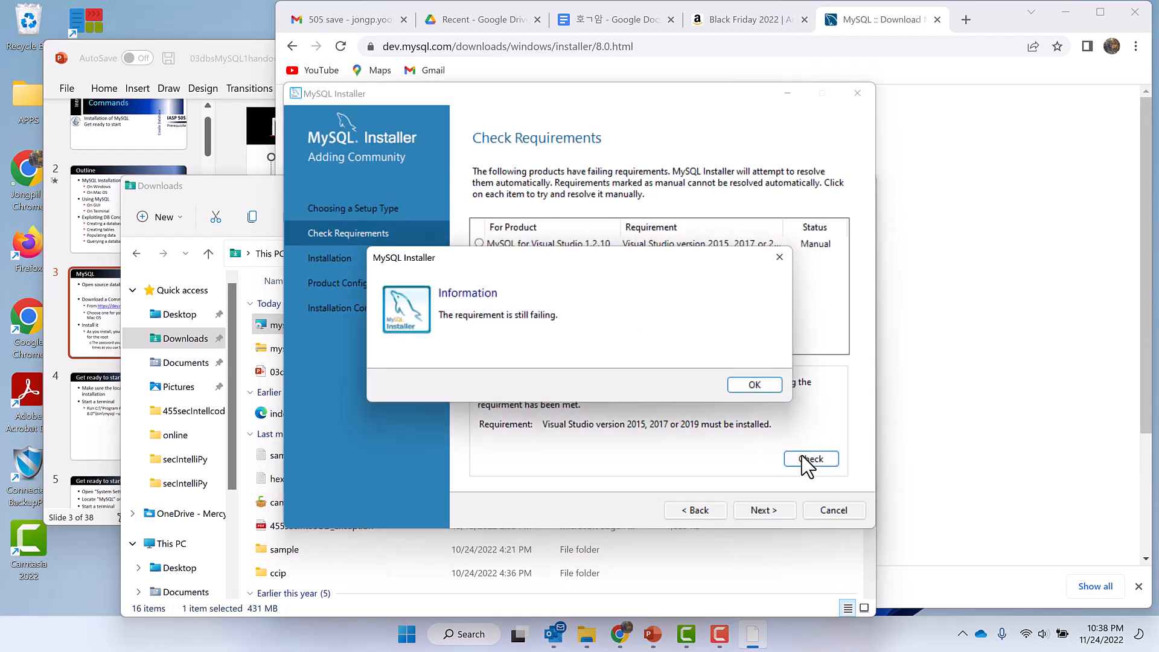
left_click(735, 385)
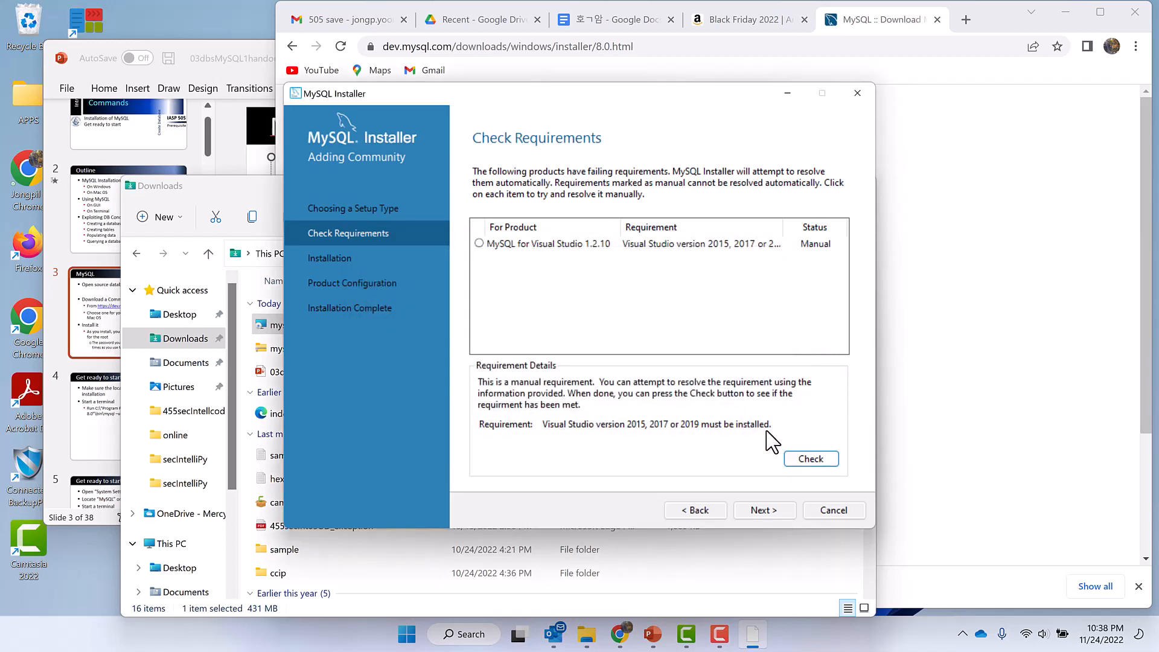
left_click(760, 511)
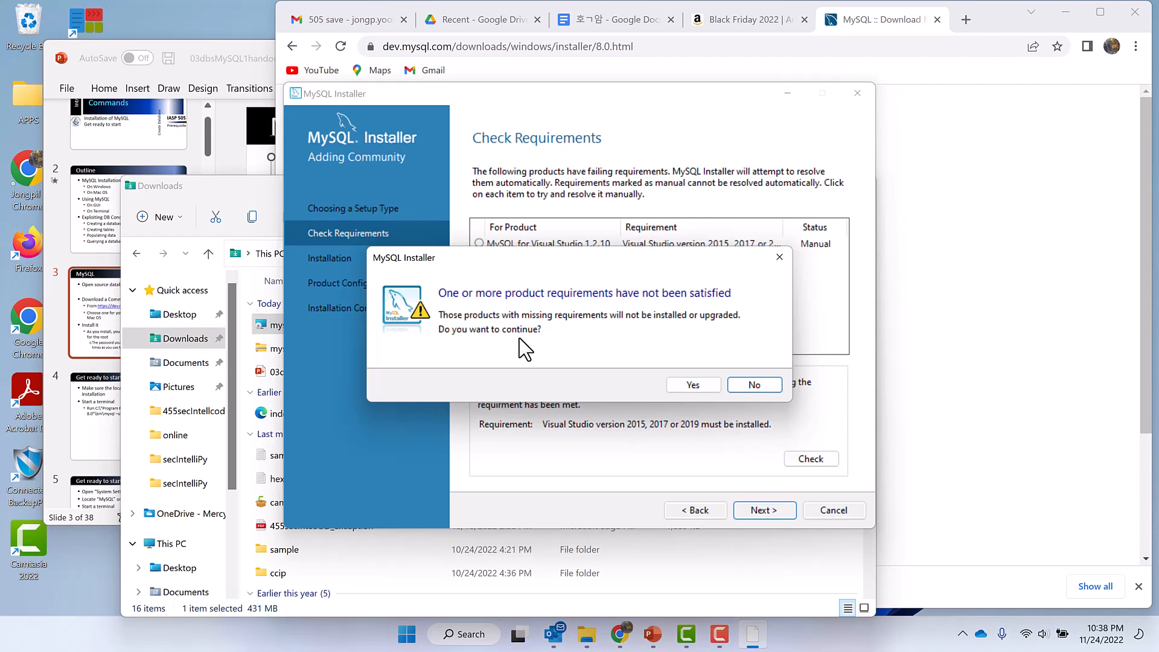
Continue without MySQL for Visual Studio, start installing the 8.0.31 products, and bring Downloads forward
left_click(703, 389)
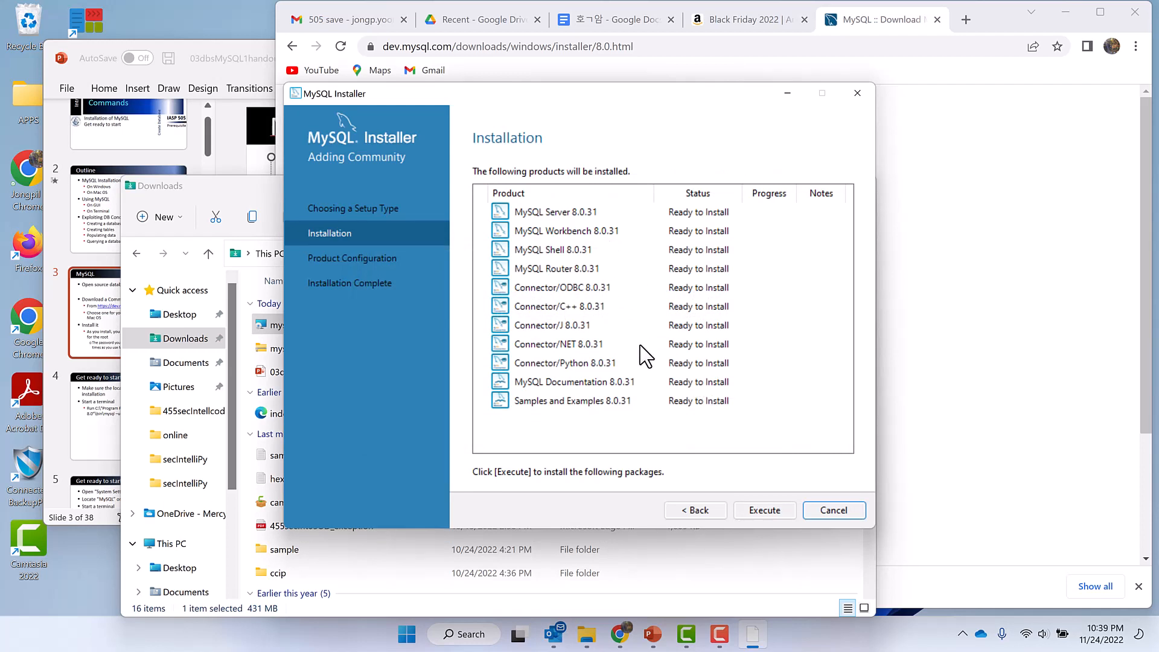
left_click(751, 508)
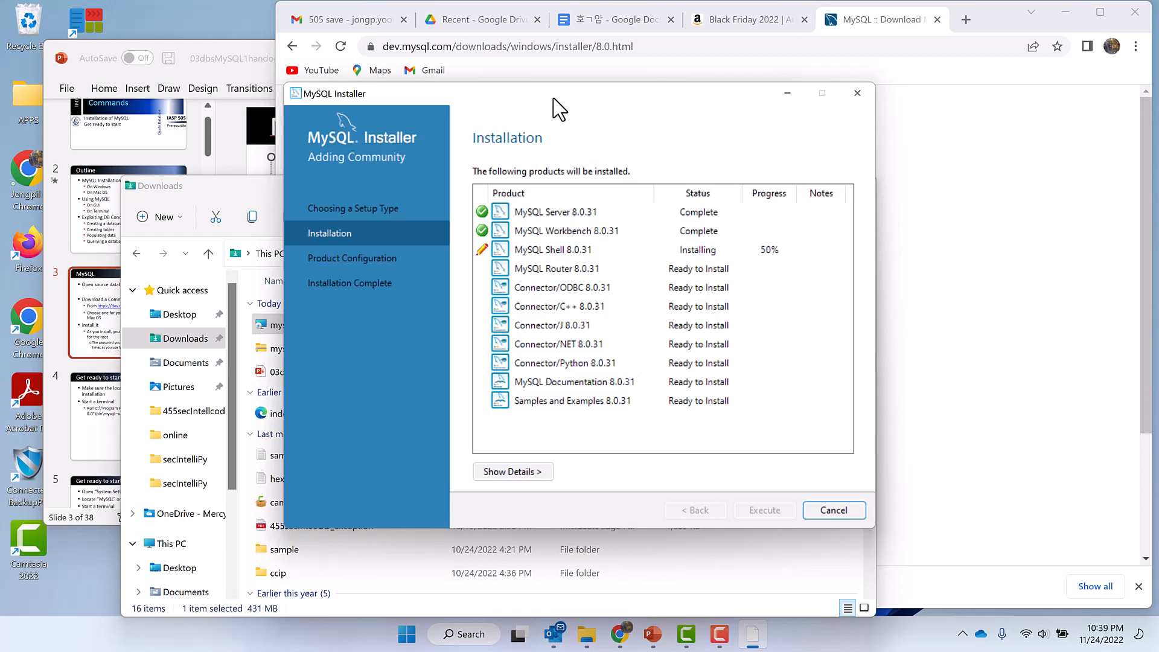
left_click_drag(553, 98, 714, 82)
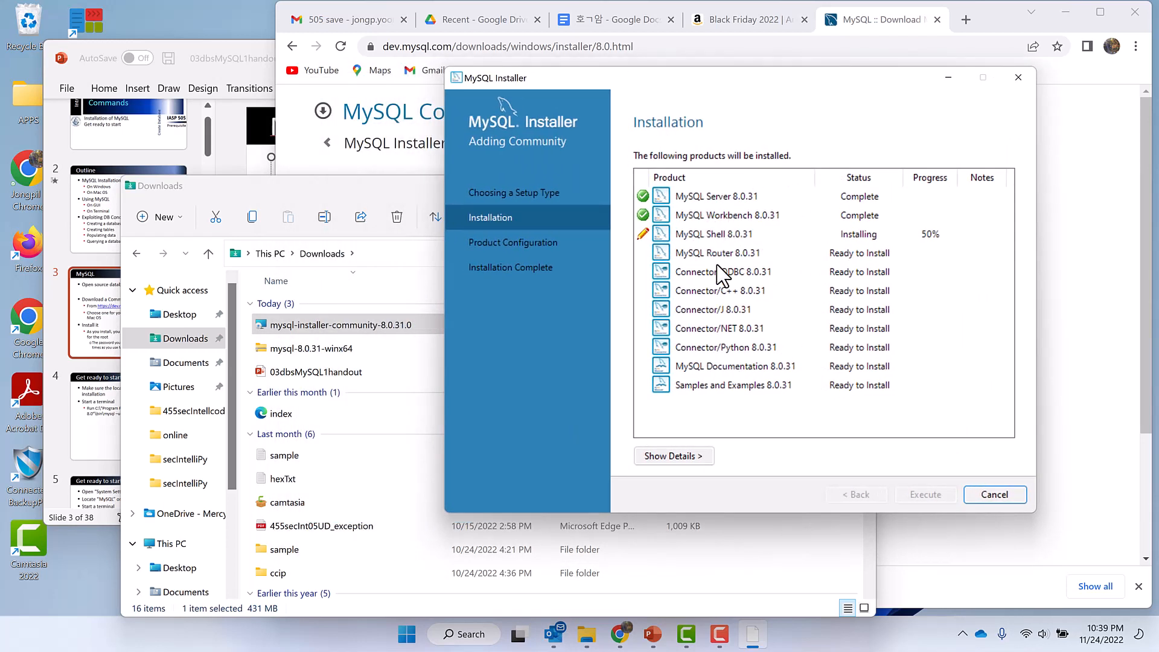
left_click(332, 190)
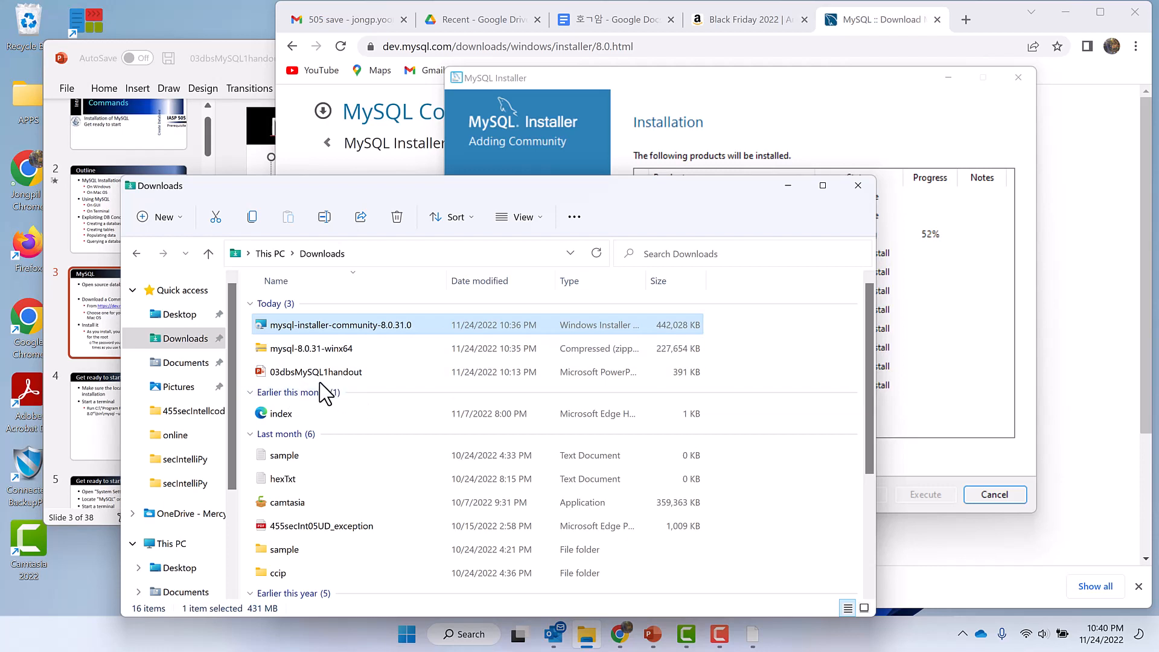
Copy the mysql-8.0.31-winx64 zip from Downloads into the C:\Mercy folder
right_click(263, 349)
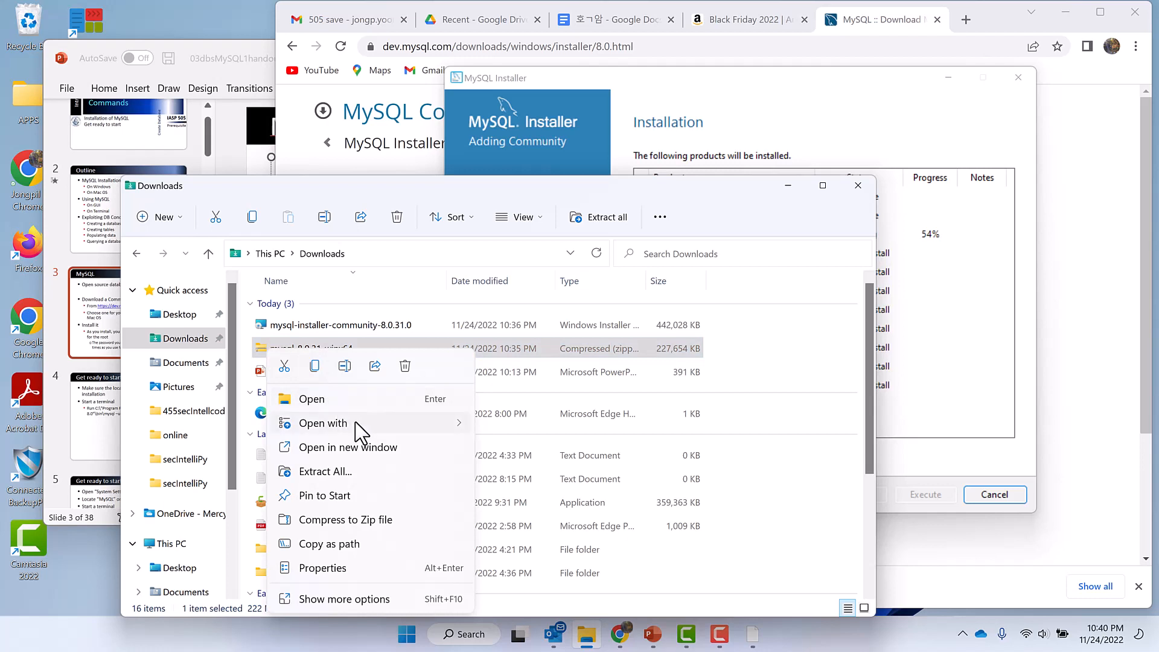
mouse_move(361, 430)
left_click(318, 192)
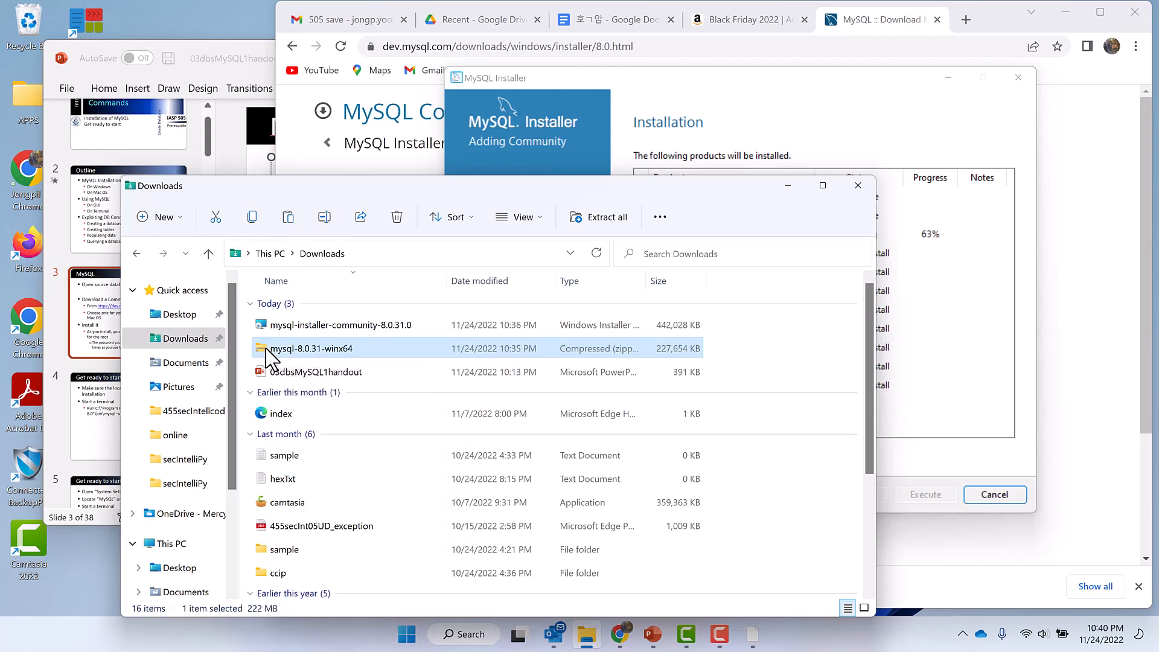
left_click_drag(234, 382, 239, 434)
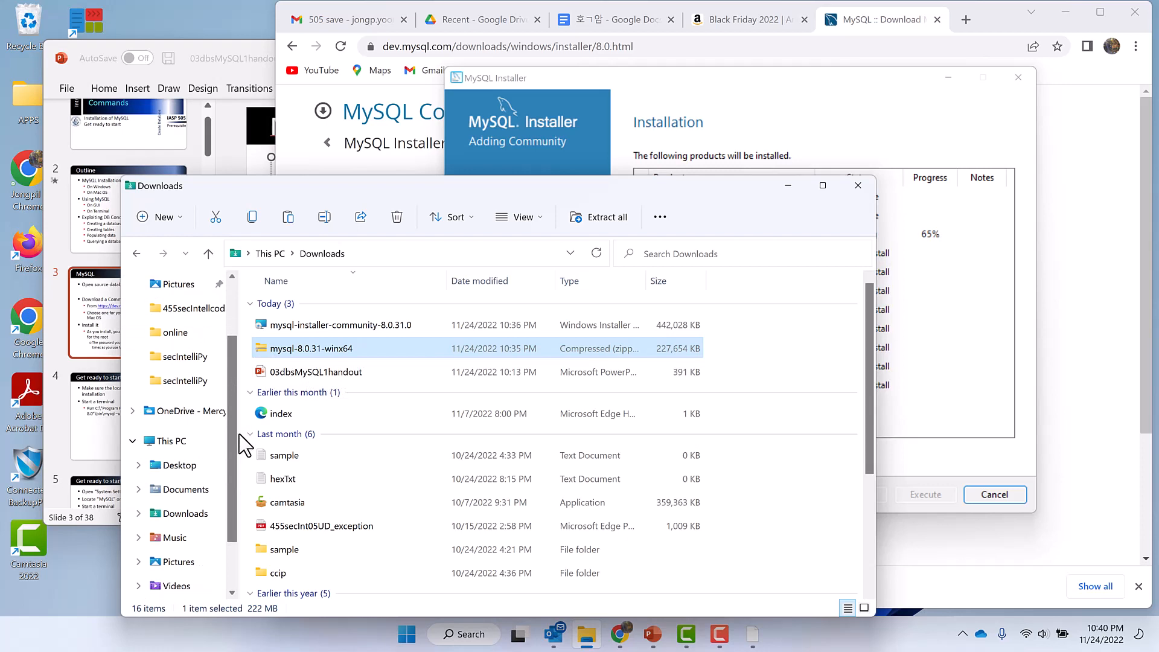
left_click(192, 440)
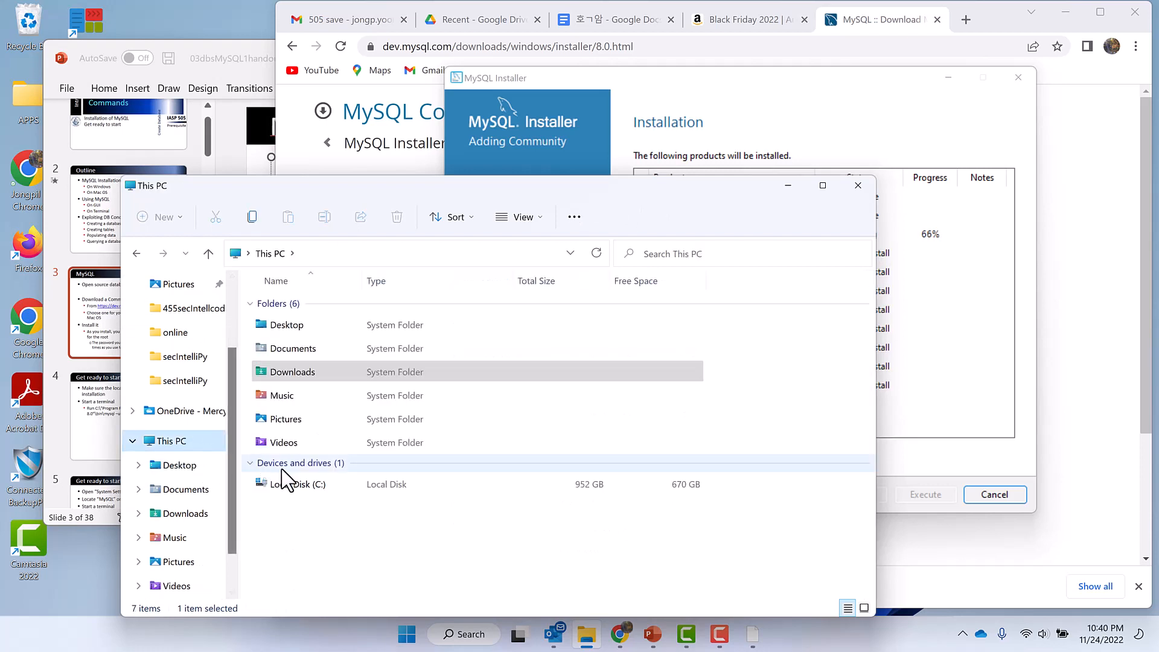
double_click(265, 483)
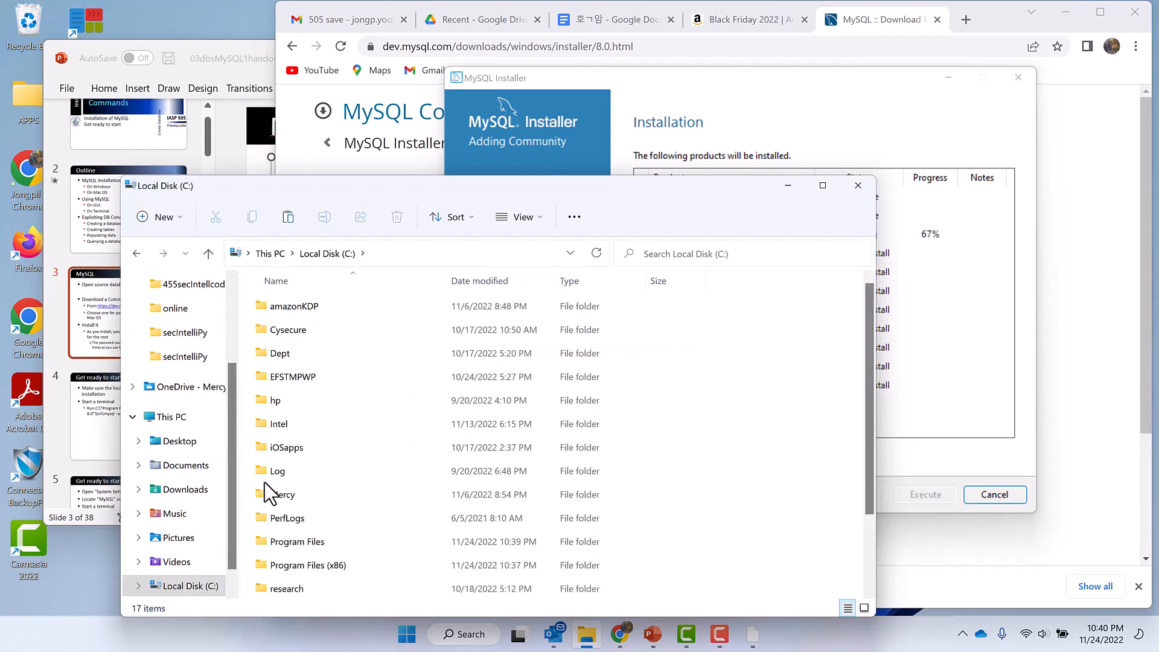
double_click(259, 496)
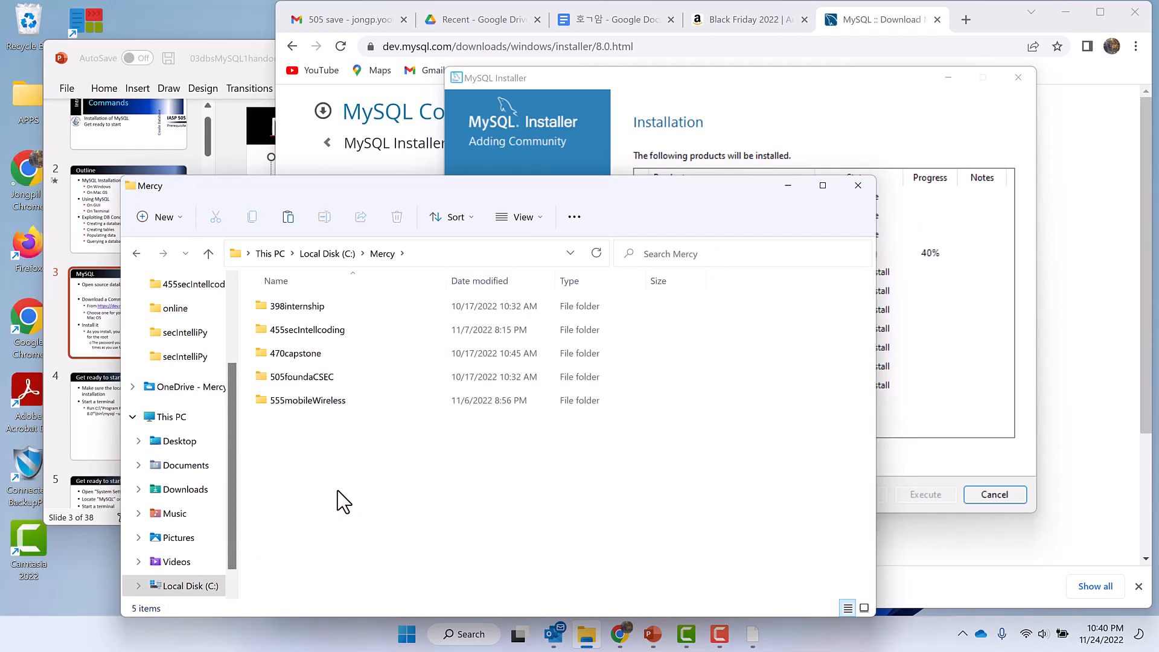
key("ctrl+v")
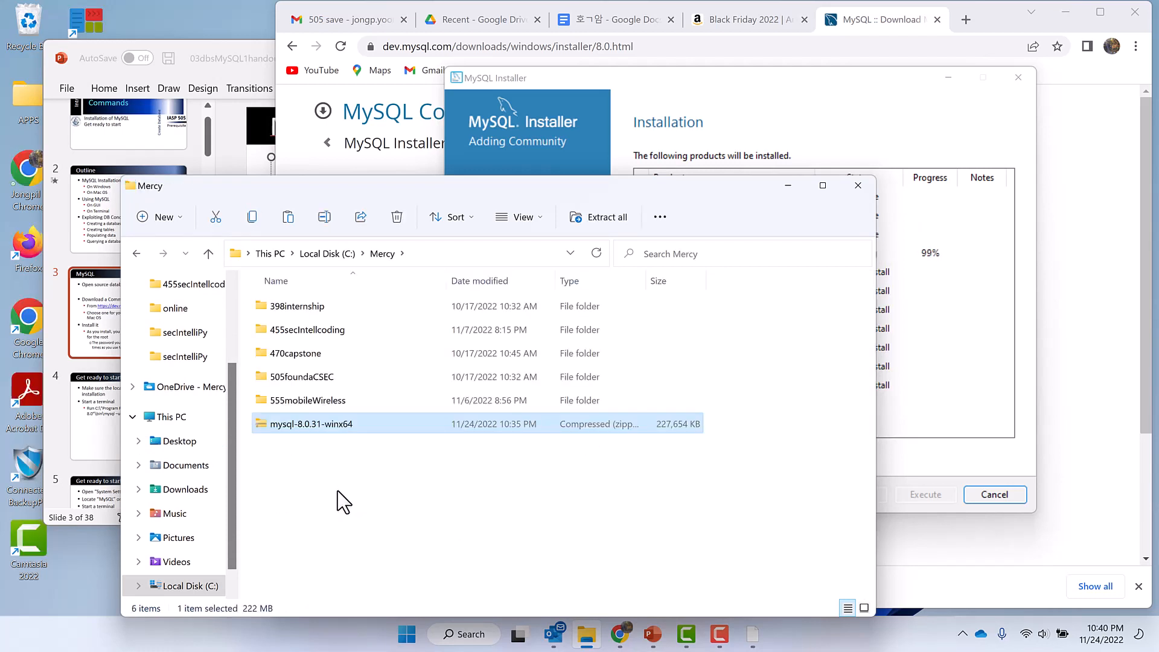
Extract the zip into C:\Mercy\mysql-8.0.31-winx64 and close the opened folder window
right_click(264, 424)
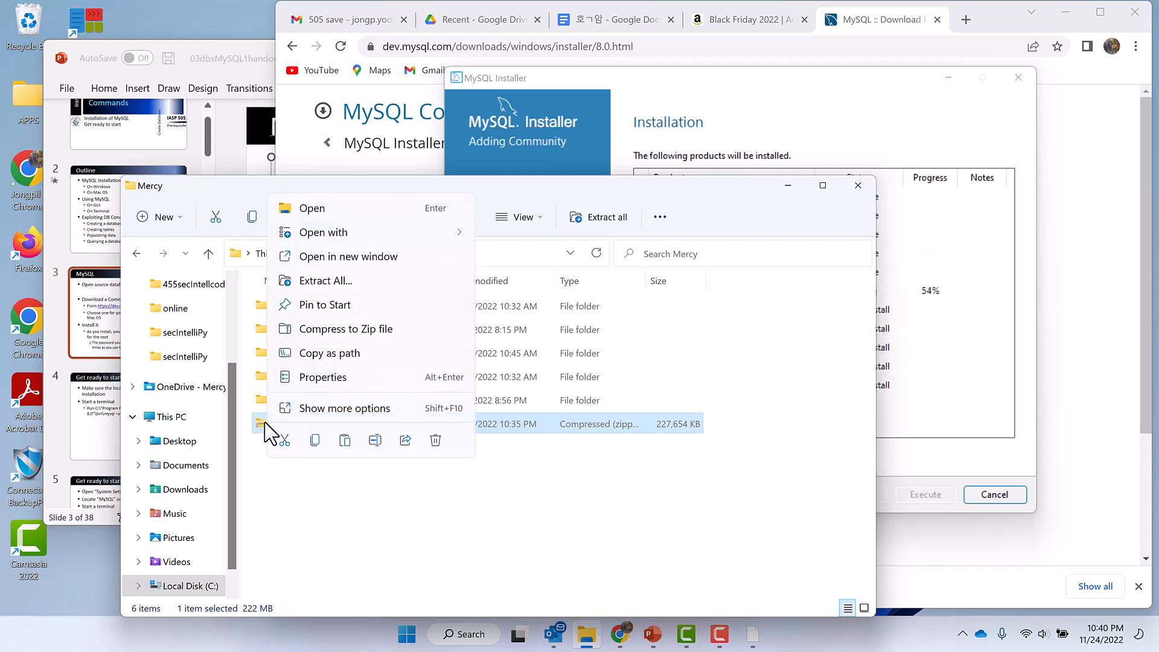
left_click(347, 282)
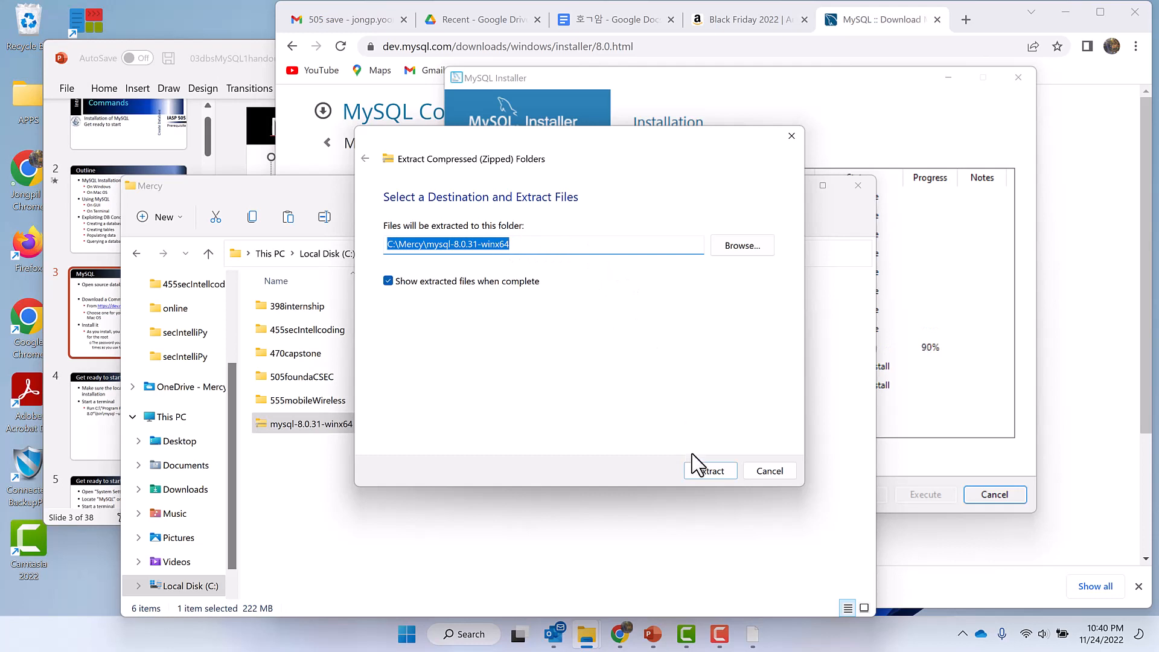
left_click(704, 473)
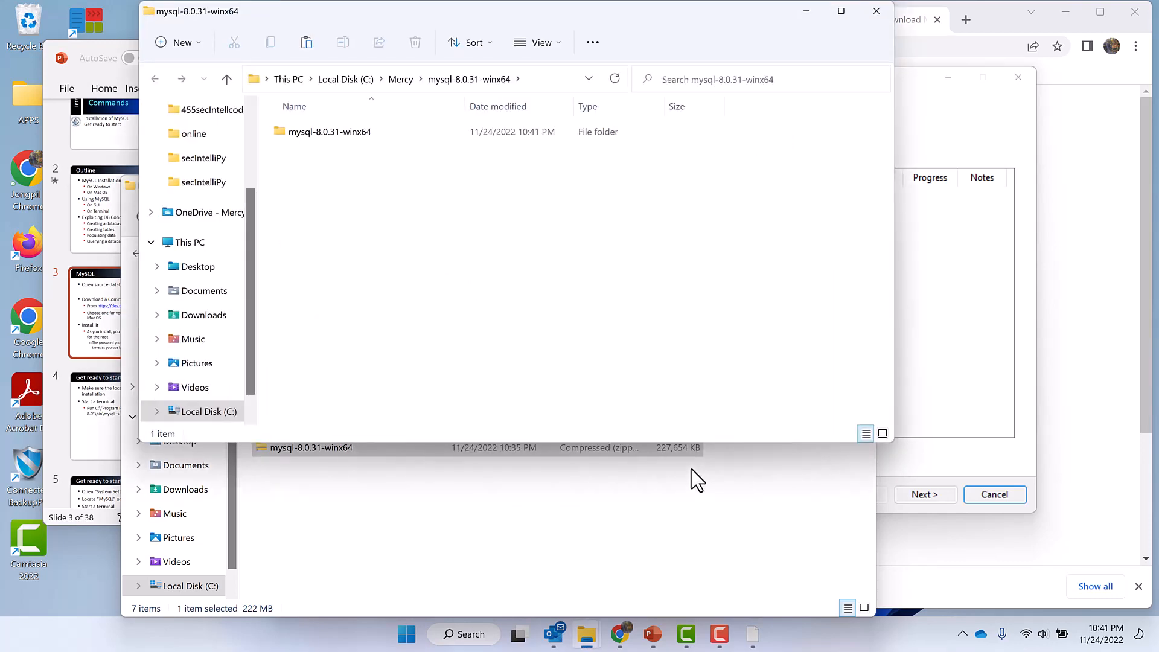
left_click(876, 13)
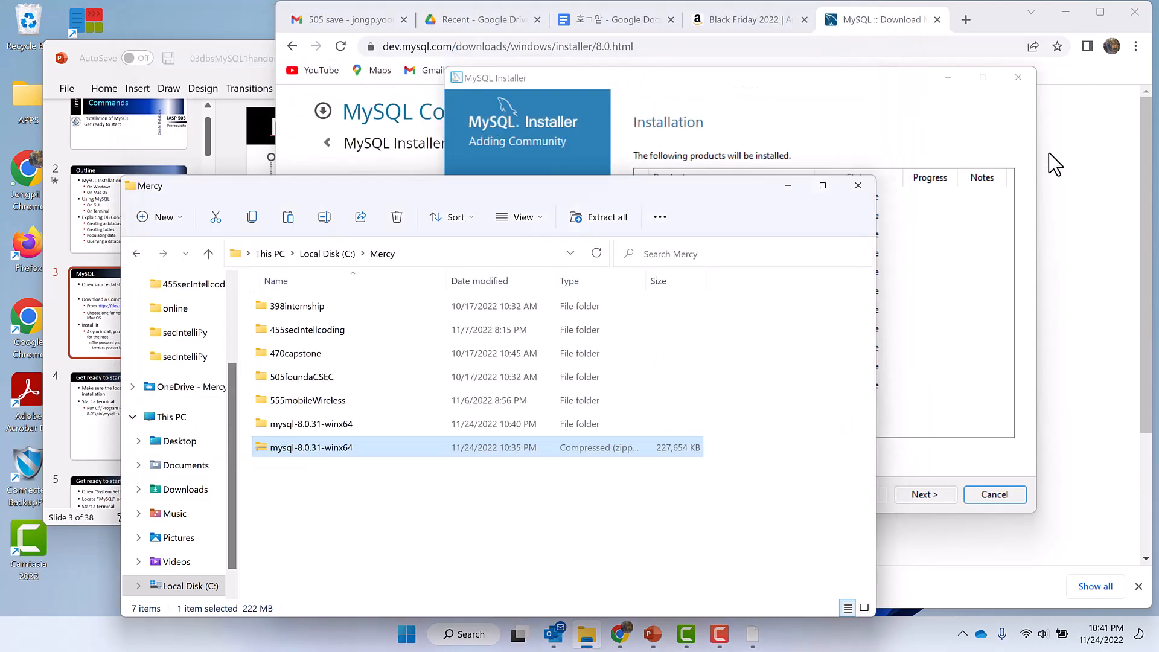
Pass Type and Networking with Development Computer, TCP/IP port 3306, and Named Pipe left off
left_click(916, 113)
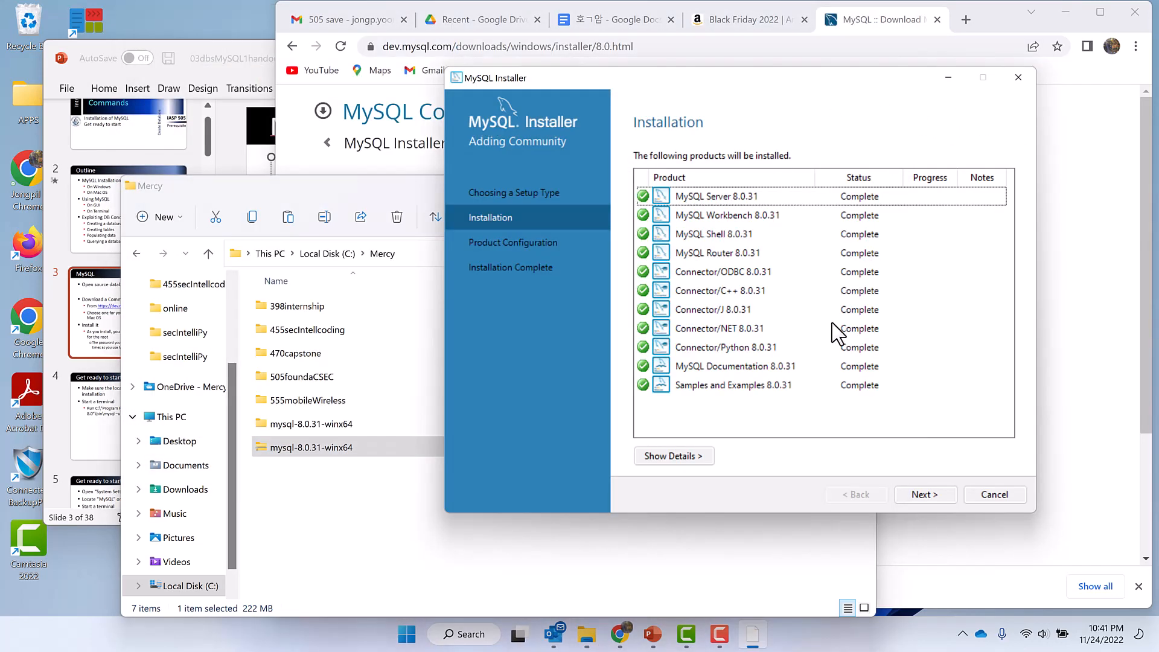
left_click(926, 495)
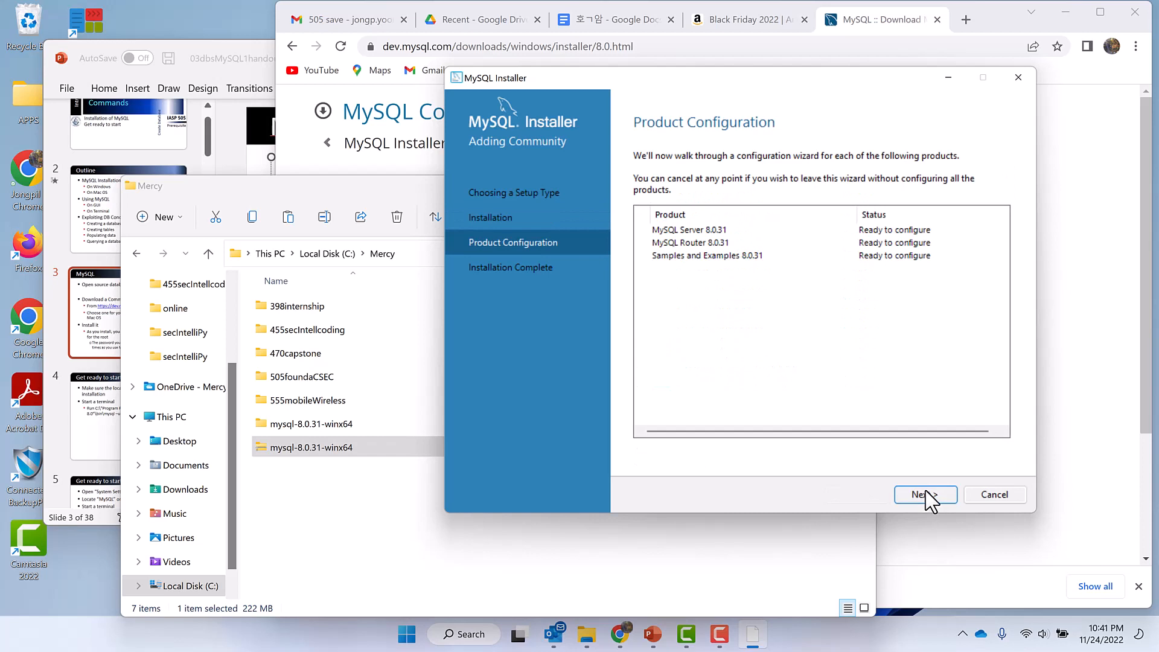
left_click(925, 495)
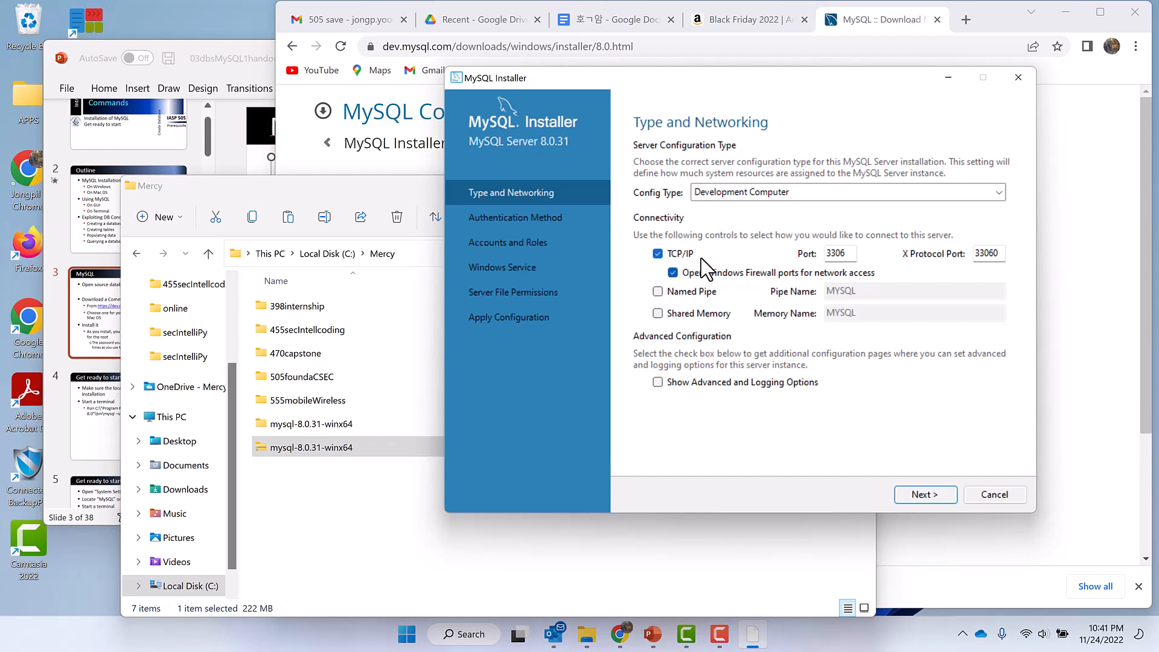
left_click(658, 291)
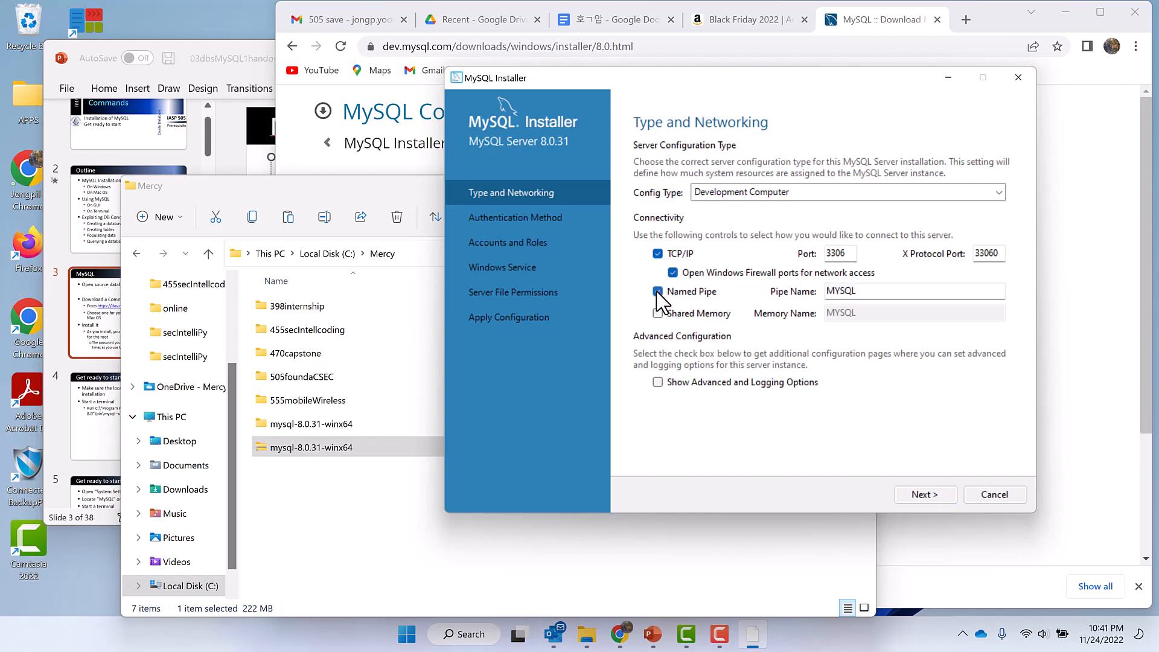
left_click(657, 291)
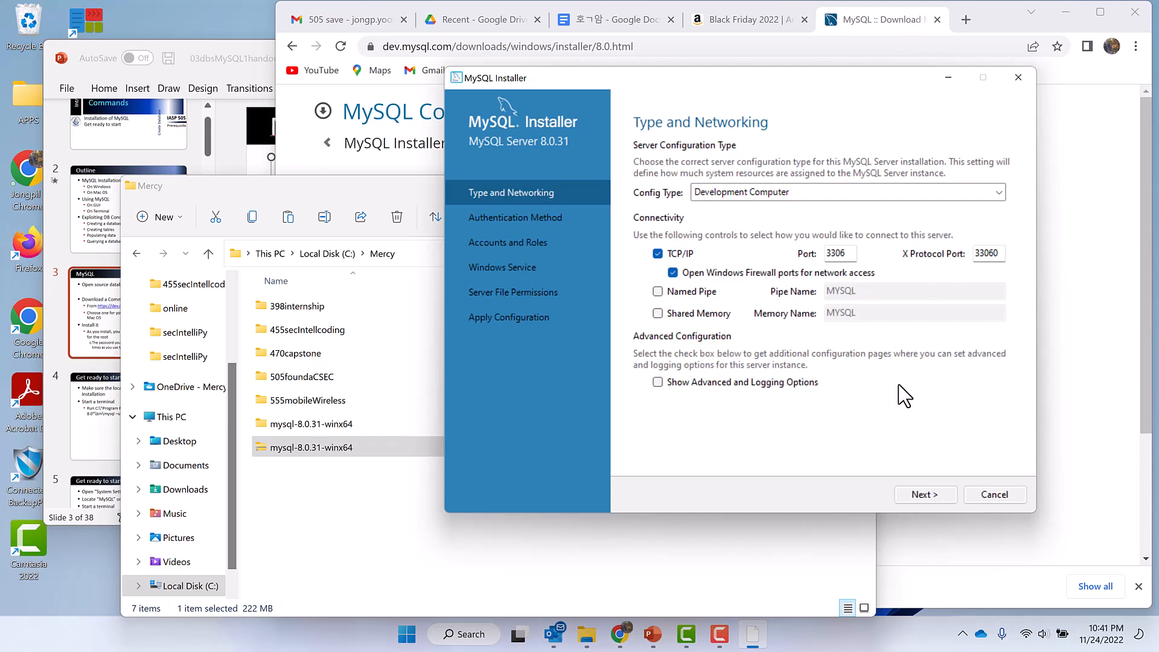
left_click(925, 494)
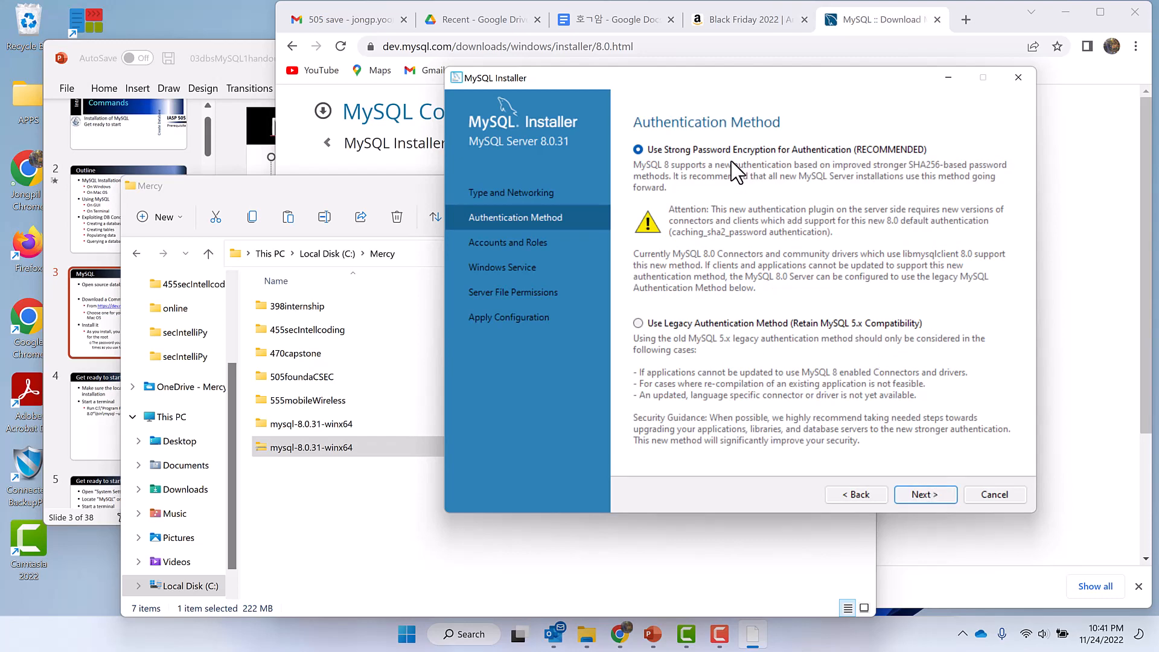
Keep strong password encryption, enter and confirm the root password, and begin adding a user
left_click(925, 494)
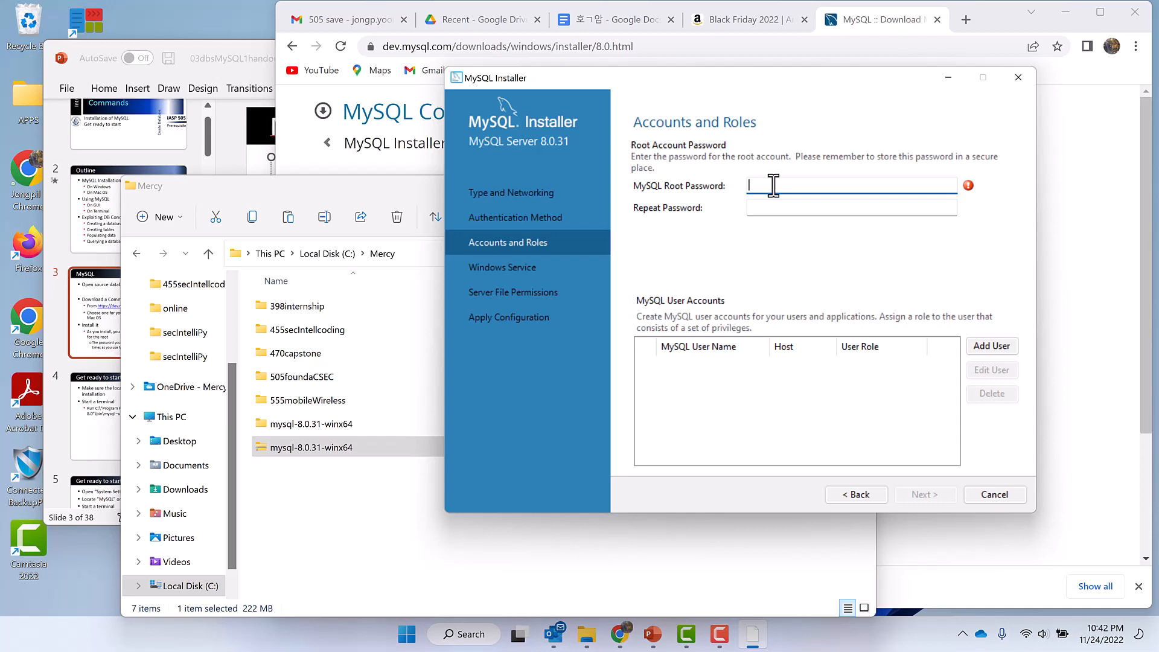
type("••••••")
key("Tab")
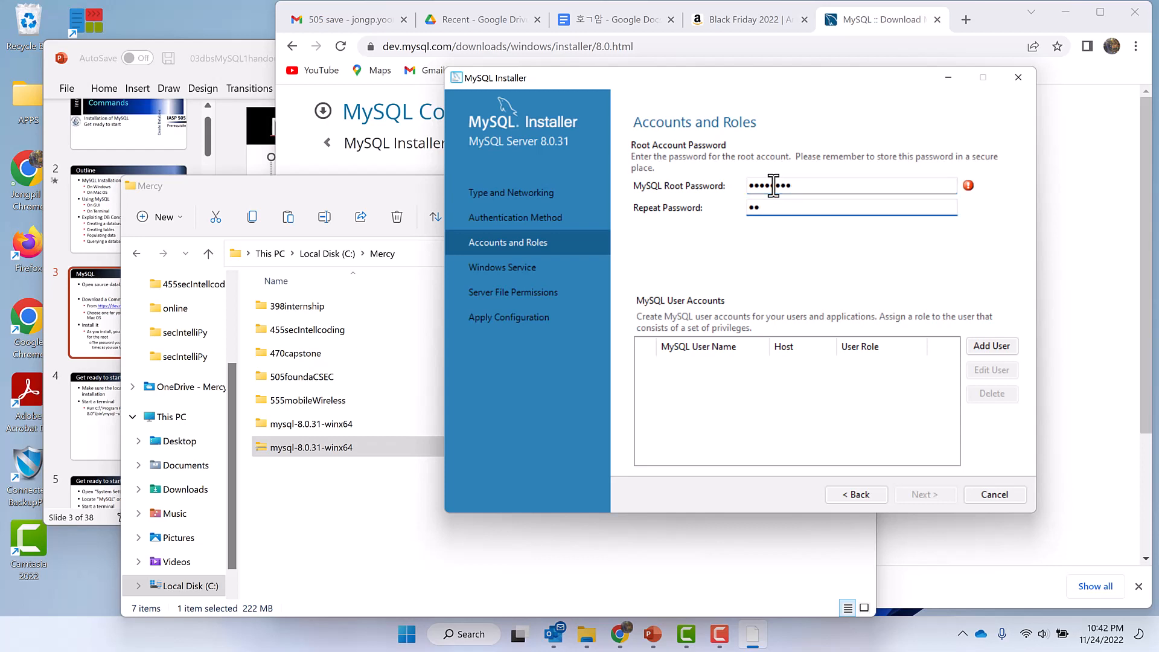
type("•••••••")
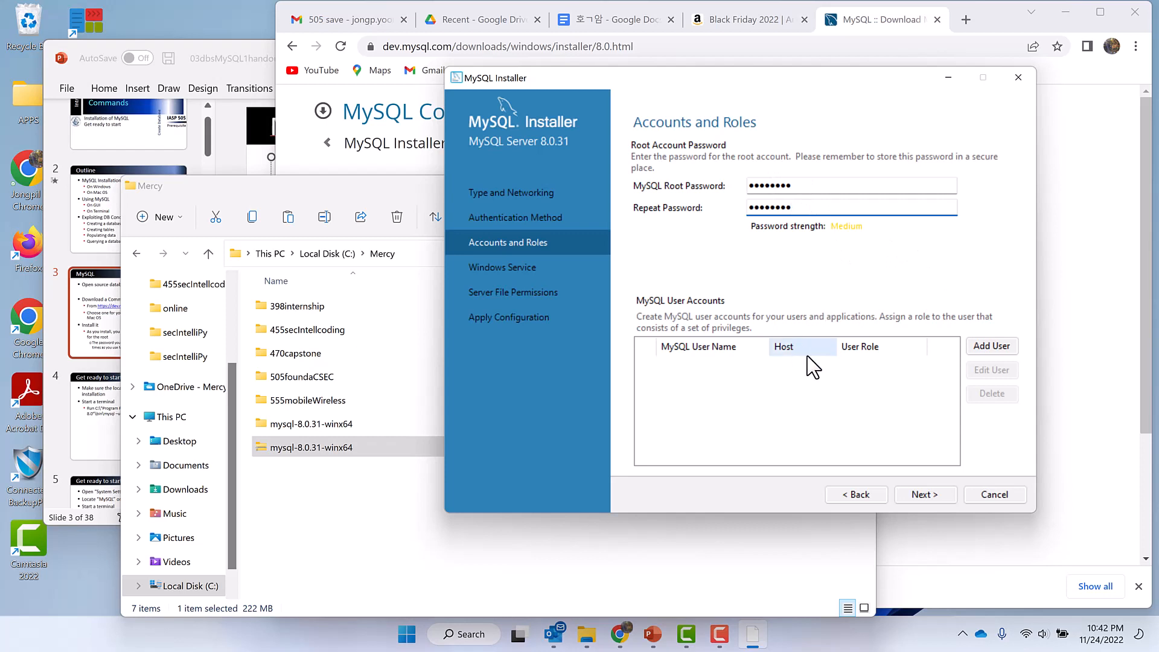
left_click(990, 351)
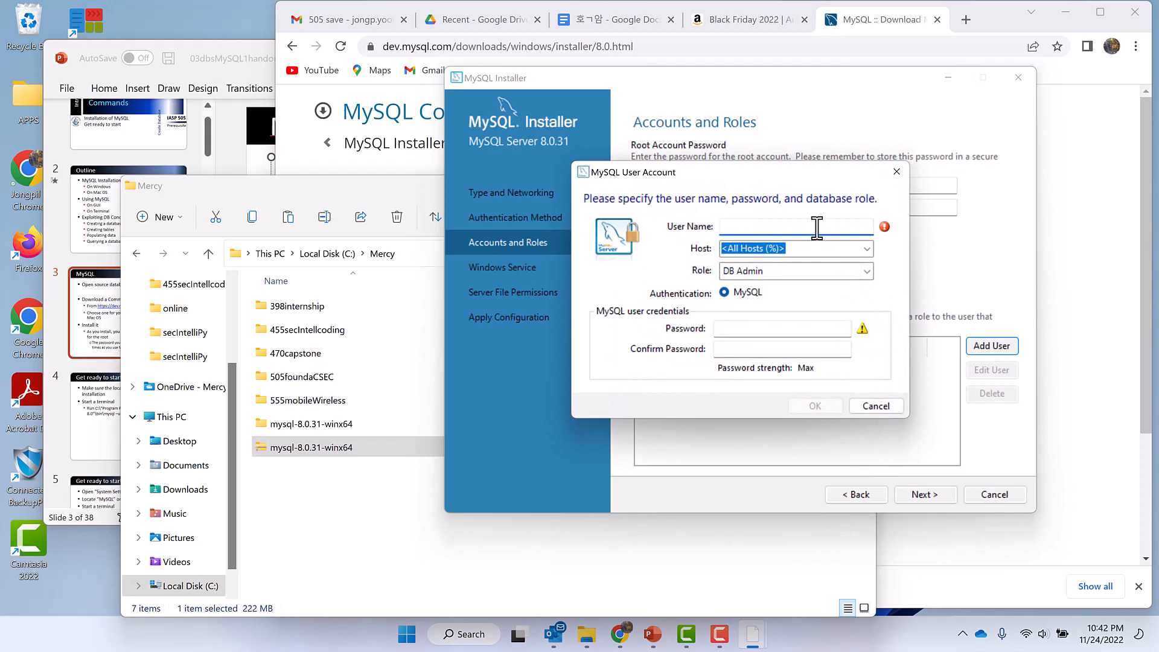
Add a DB Admin user restricted to localhost, with a user name and a confirmed password
type("jyoojn")
left_click(867, 248)
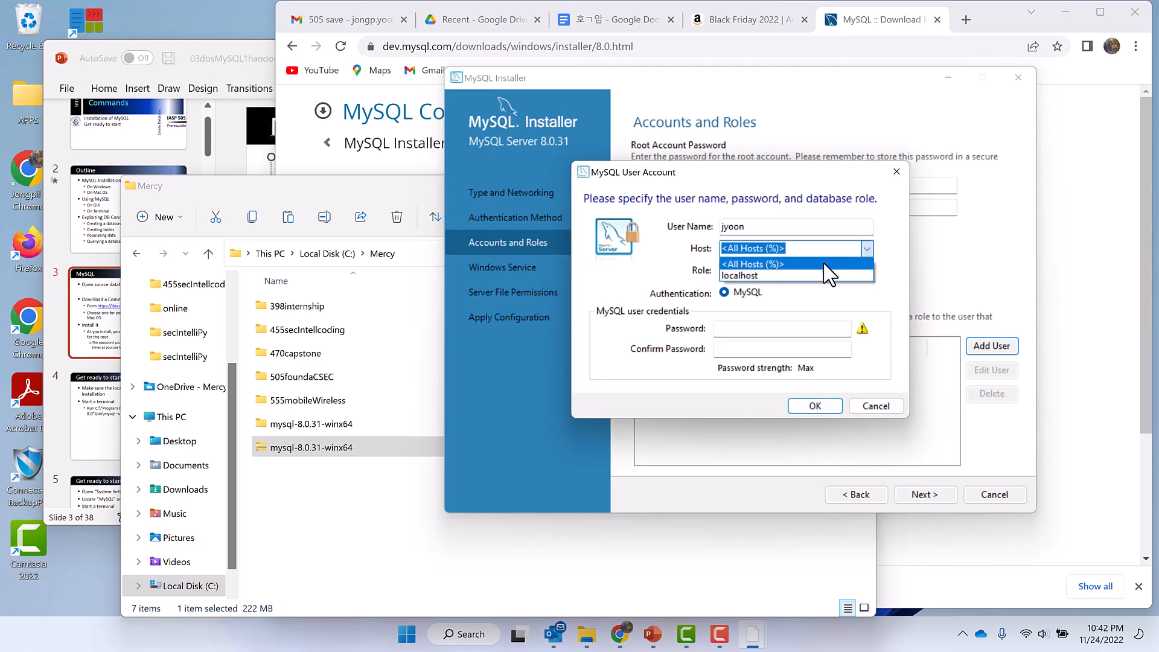
left_click(809, 276)
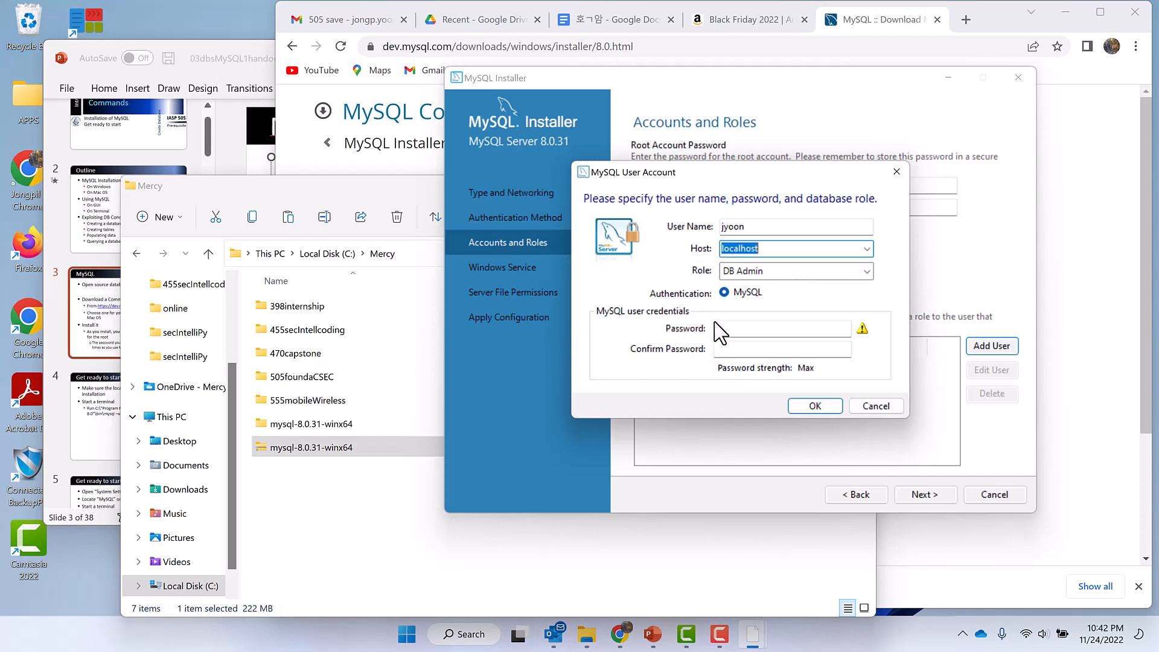
left_click(762, 331)
type("••")
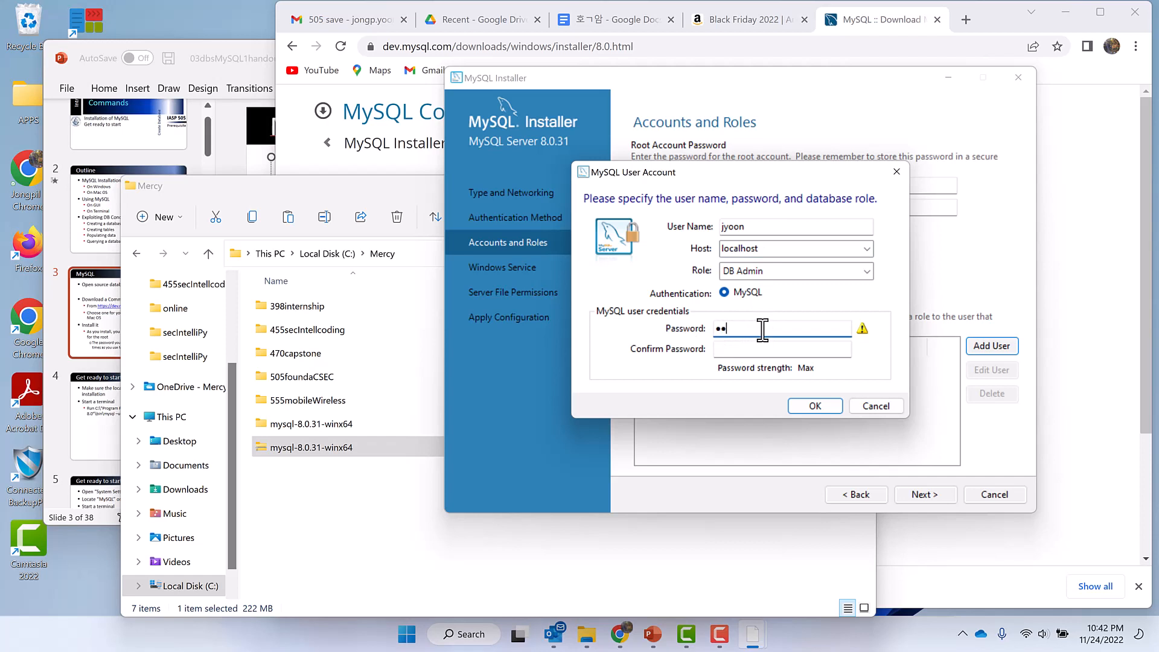
type("••••")
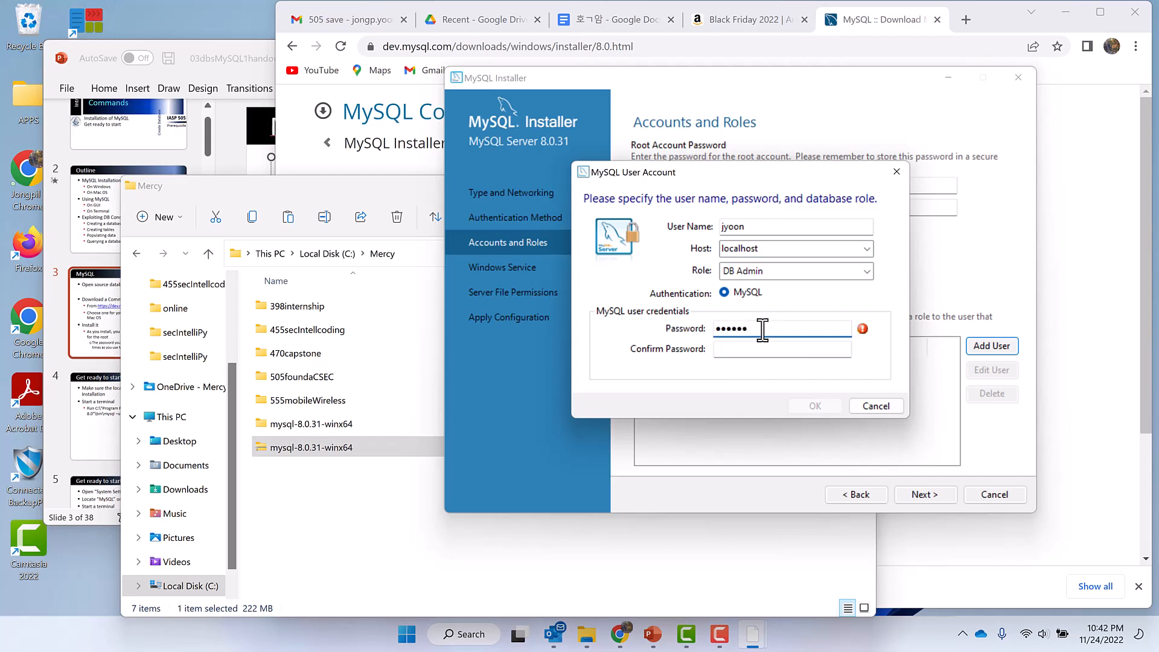
key("Tab")
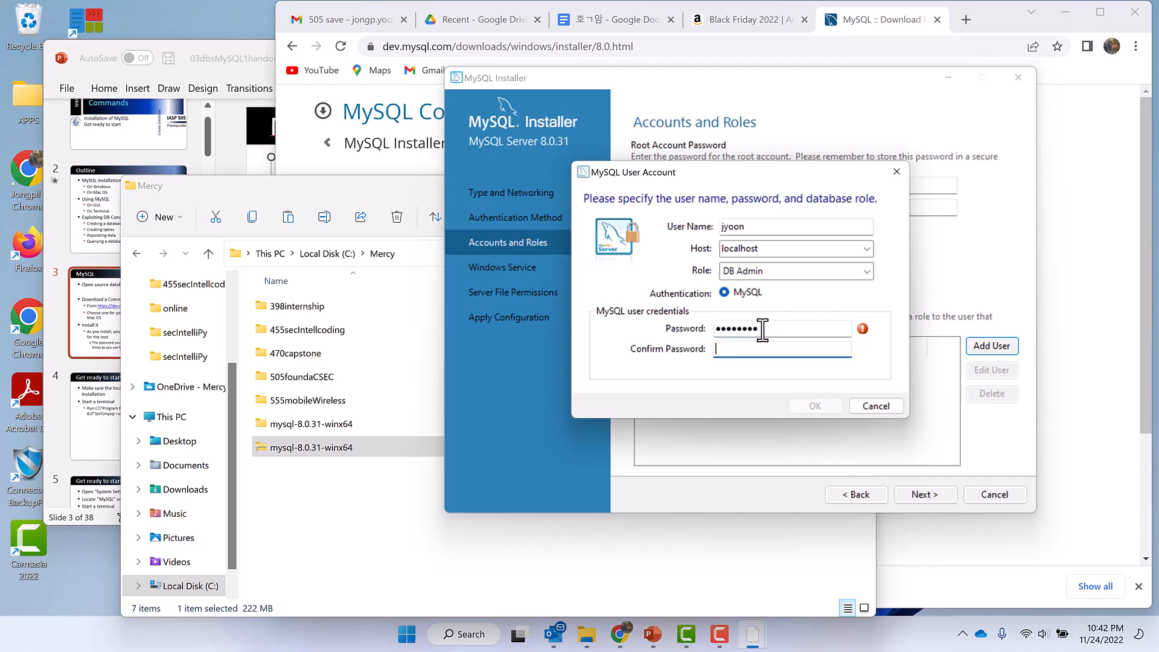
type("••••••")
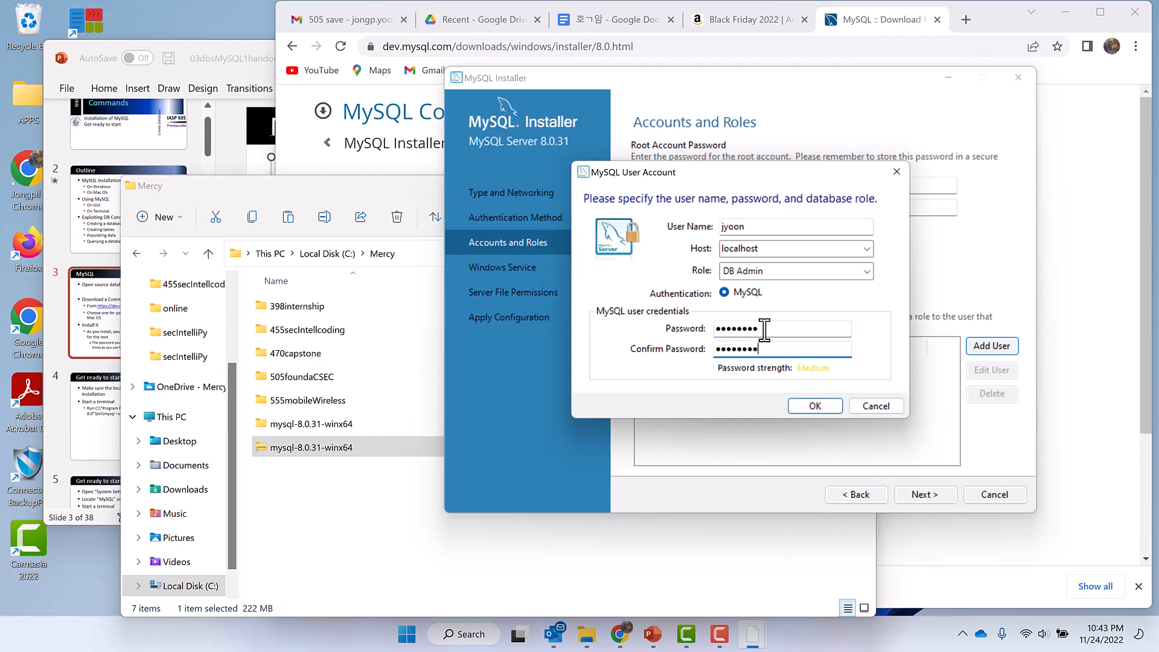
left_click(805, 408)
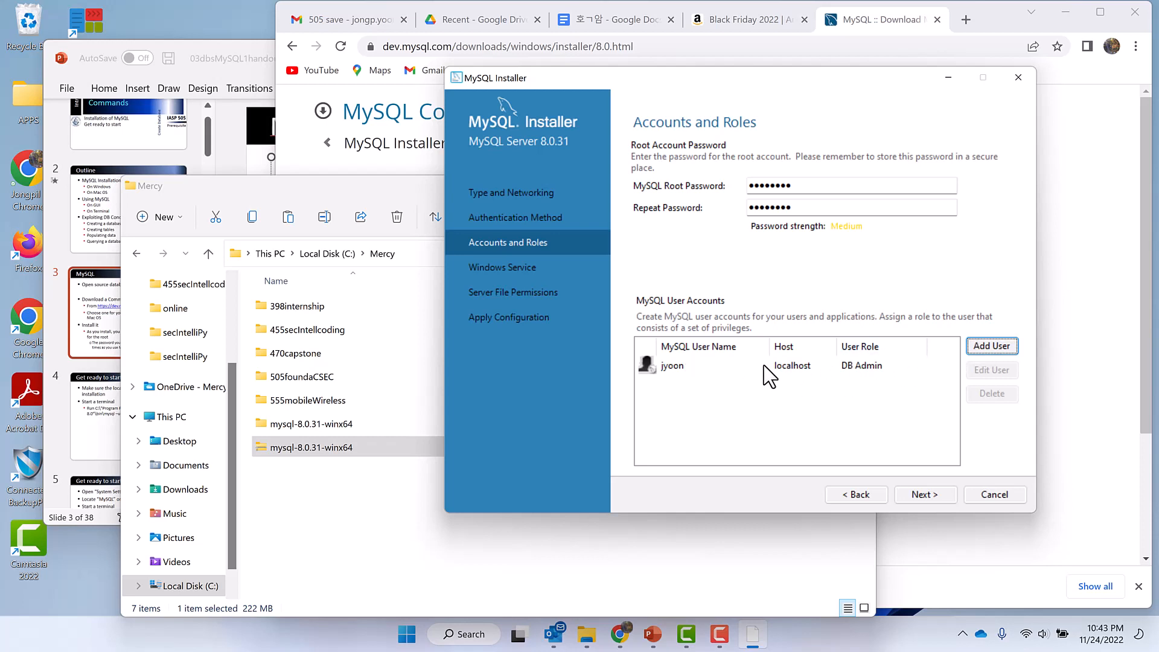
Accept the accounts and default MySQL80 Windows service settings to reach Server File Permissions
left_click(923, 495)
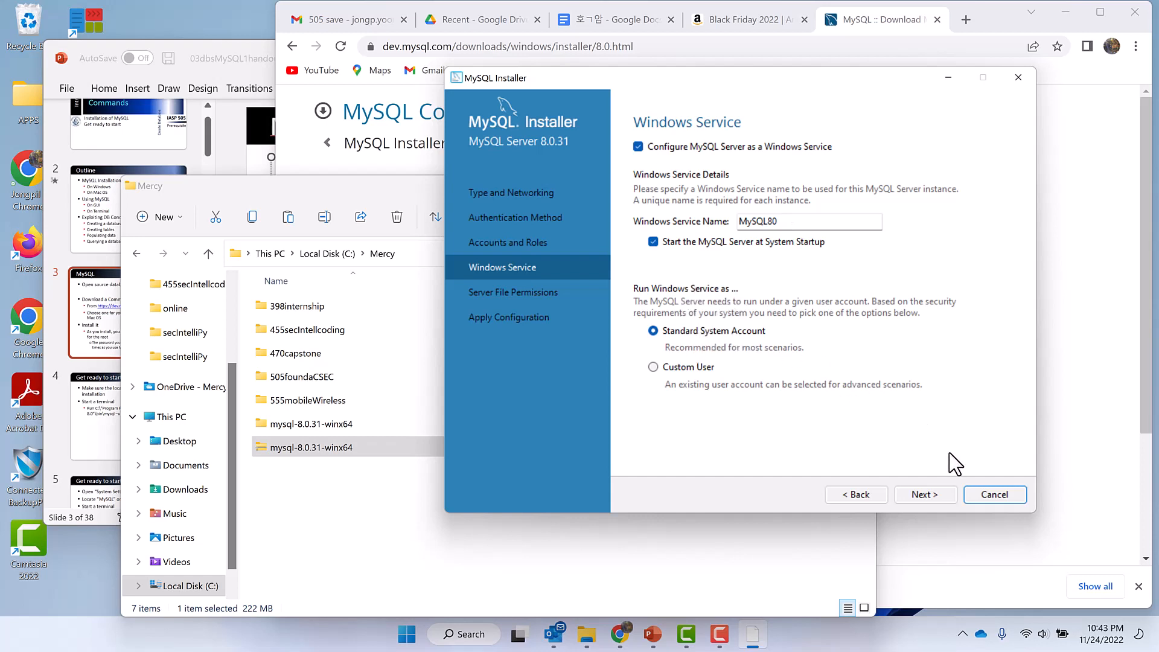
left_click(930, 500)
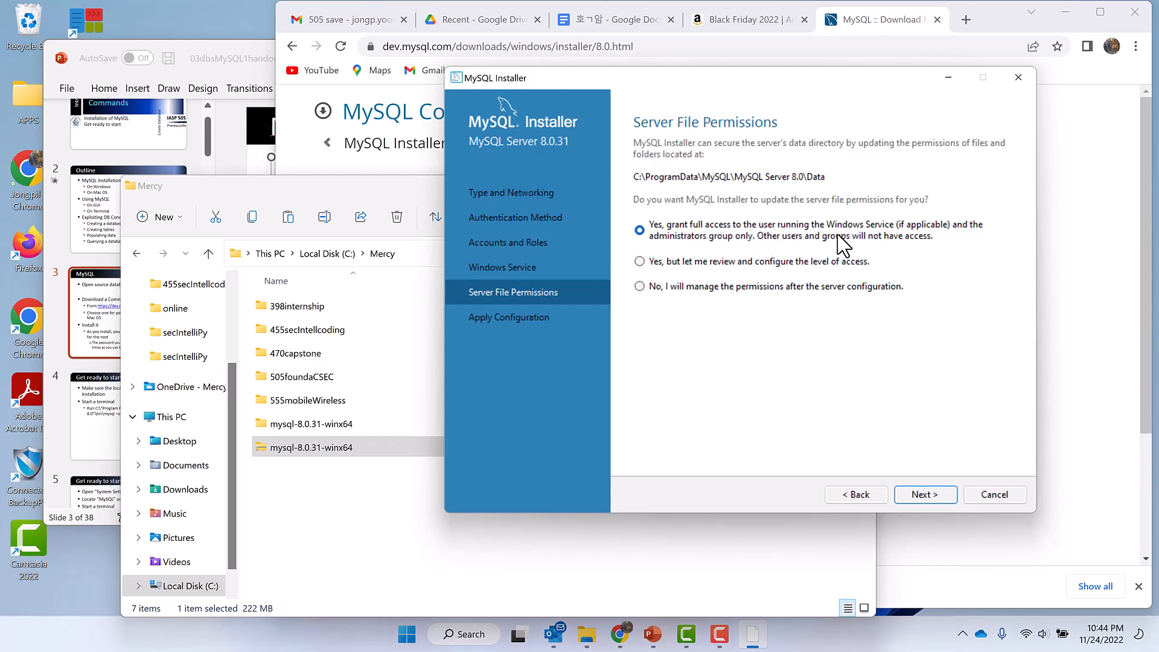
Execute the MySQL Server 8.0.31 apply-configuration steps, checking the log, and finish
left_click(925, 495)
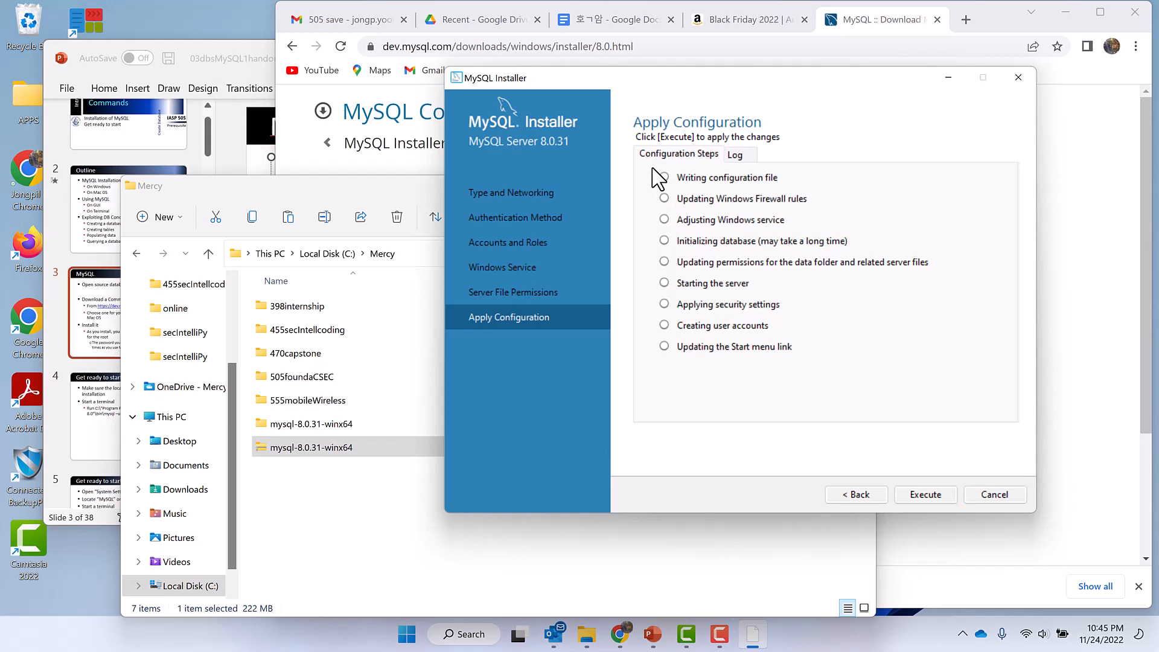
left_click(734, 155)
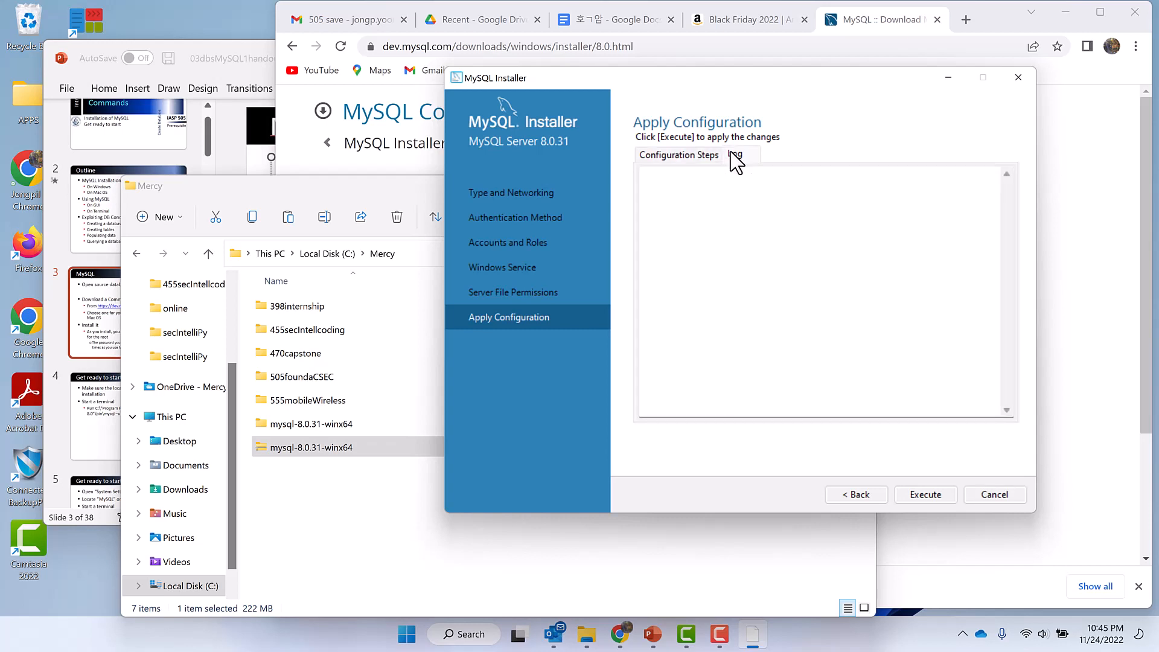
left_click(695, 156)
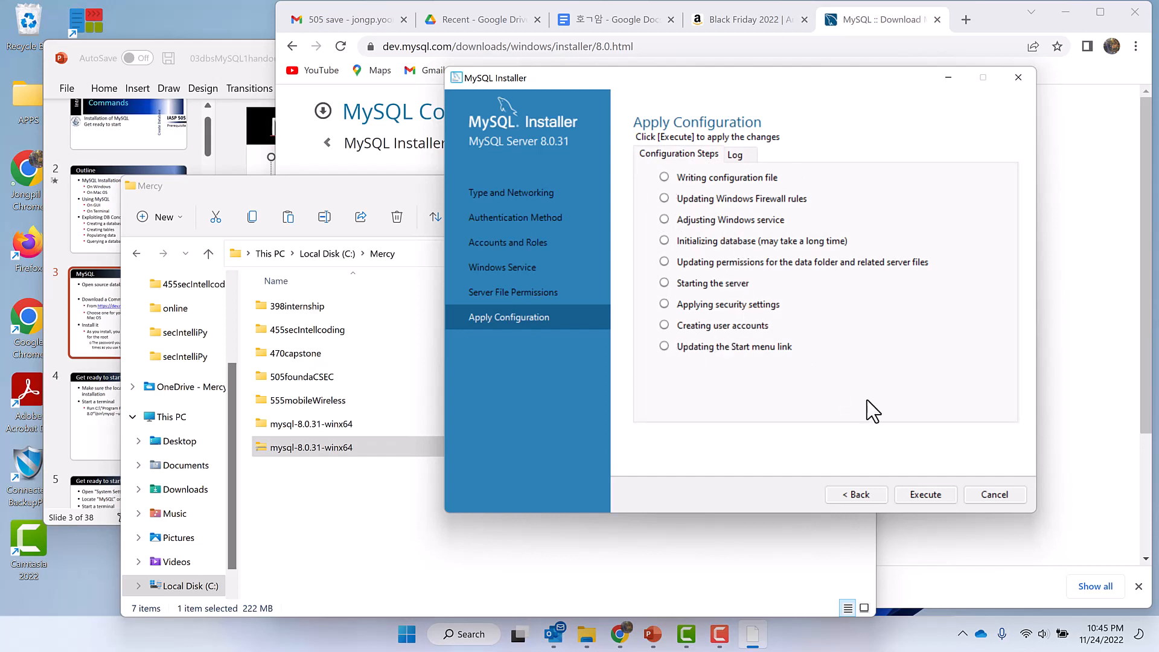
left_click(924, 495)
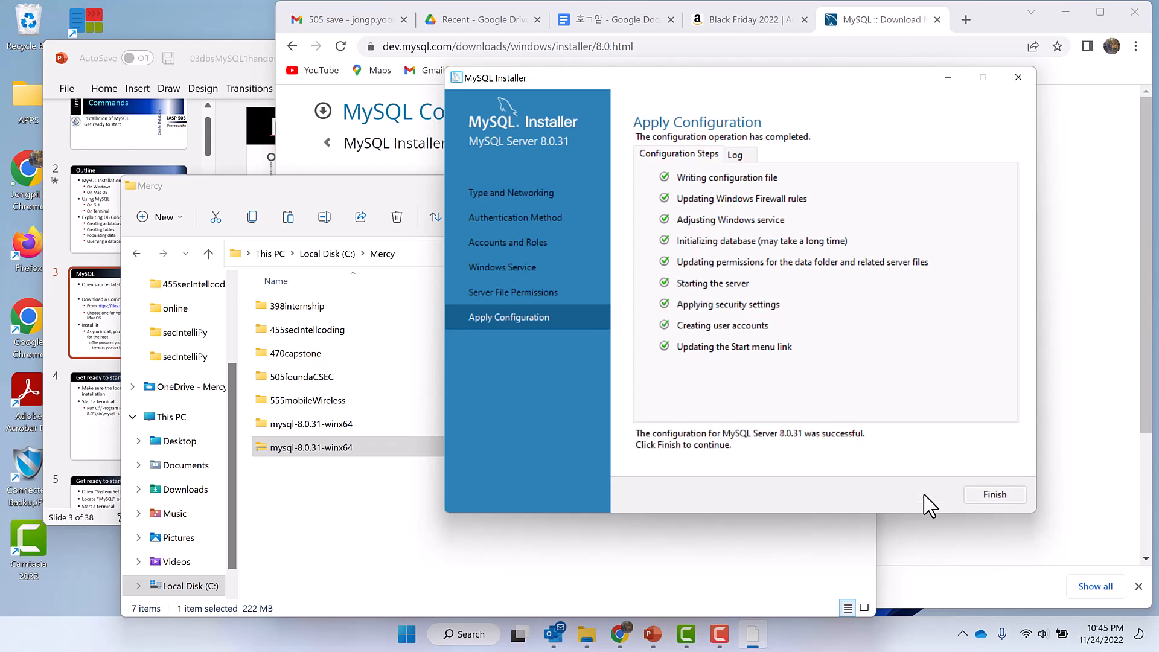
left_click(1001, 497)
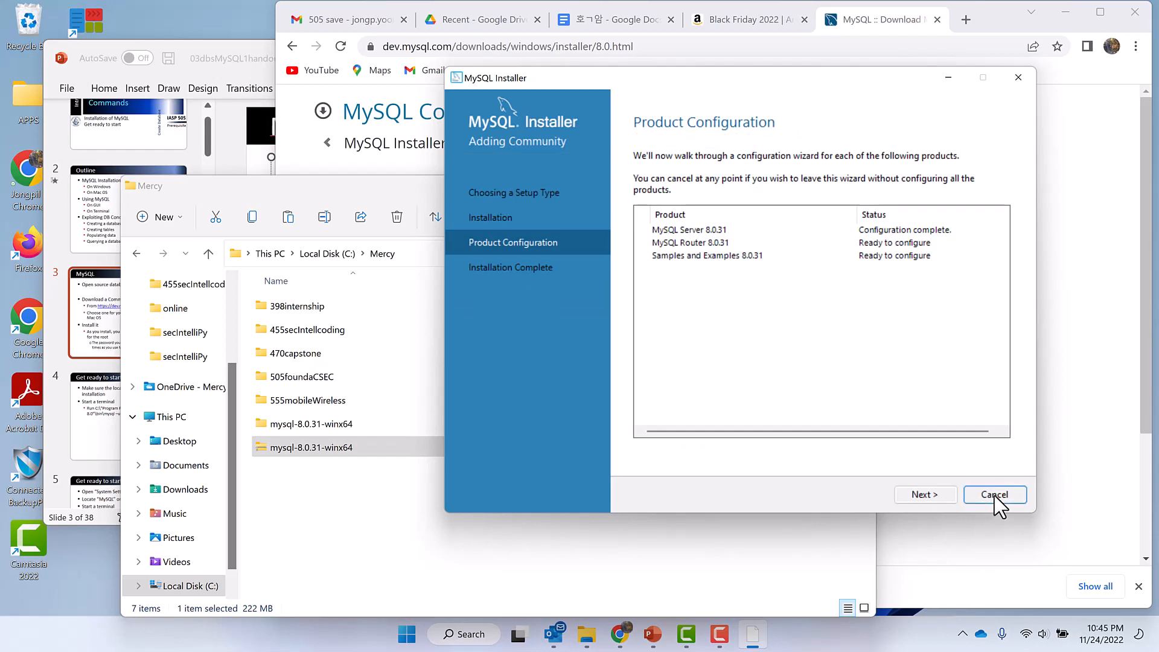
Leave MySQL Router unbootstrapped so it reads Configuration not needed, then proceed to Samples and Examples
left_click(943, 500)
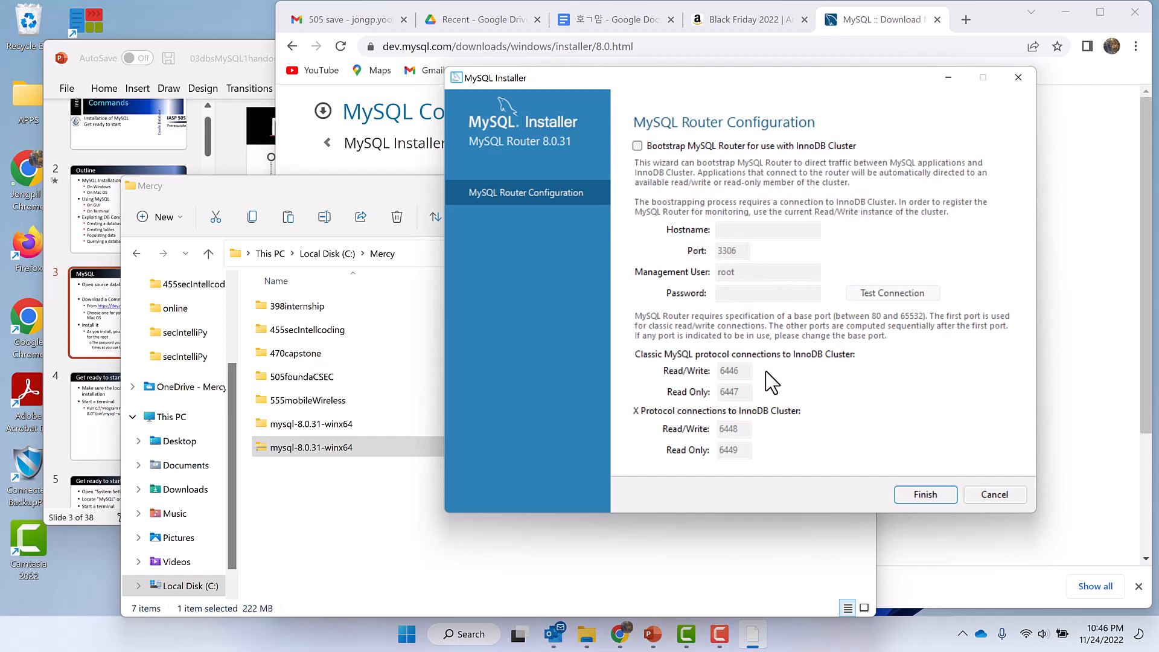
left_click(989, 494)
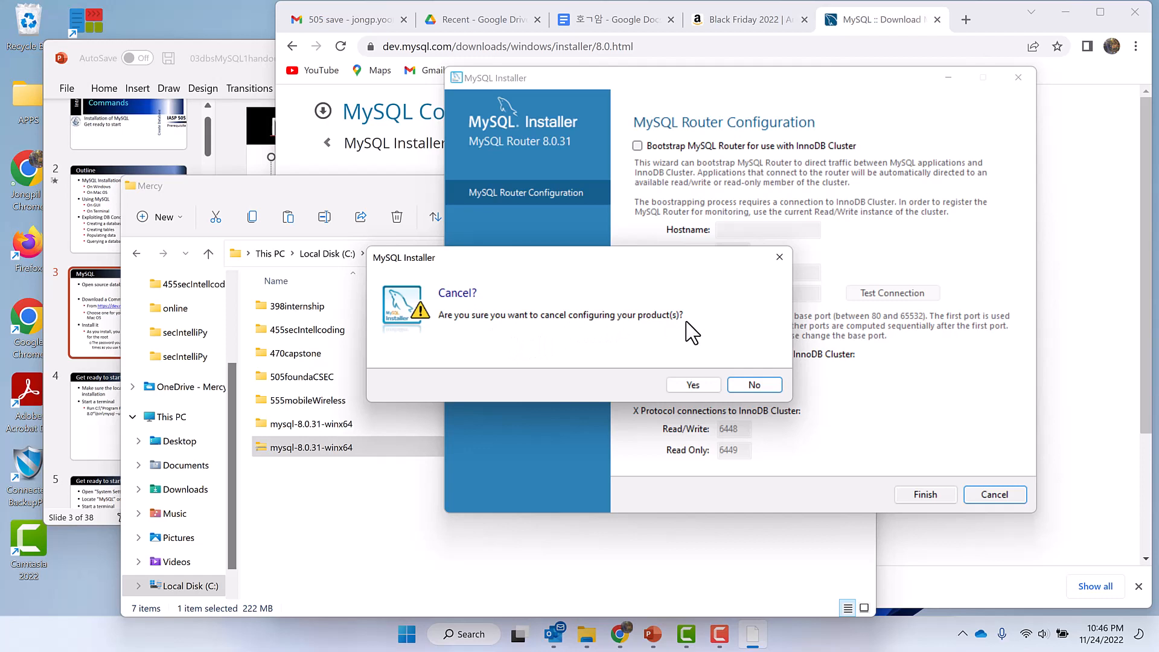
left_click(743, 385)
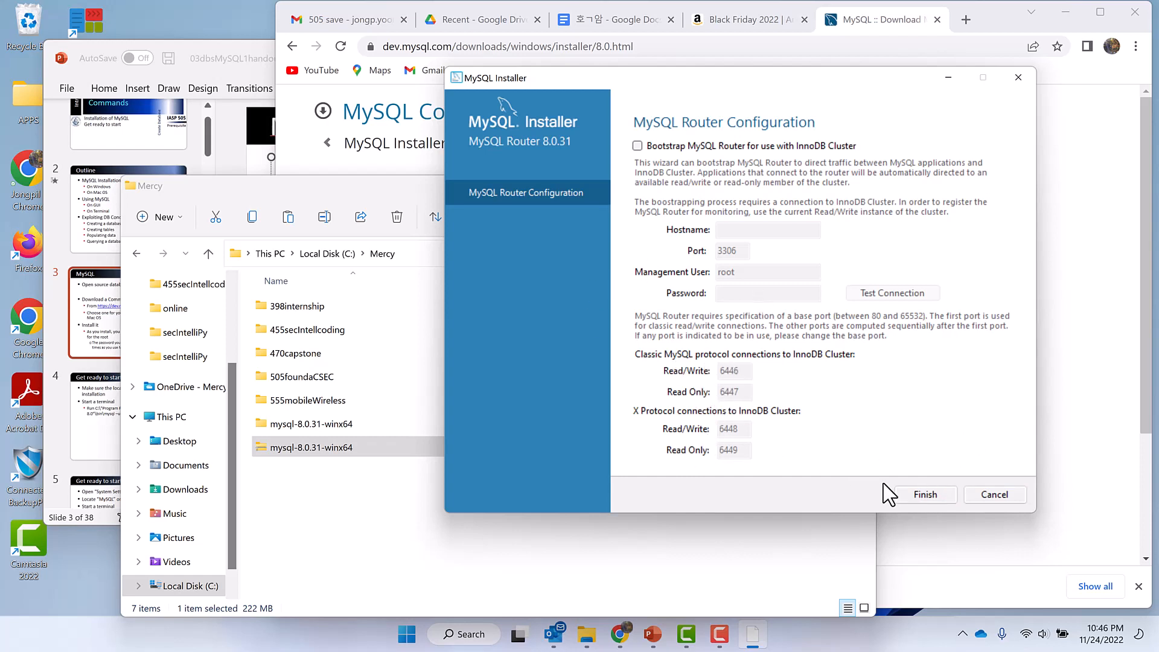
left_click(925, 495)
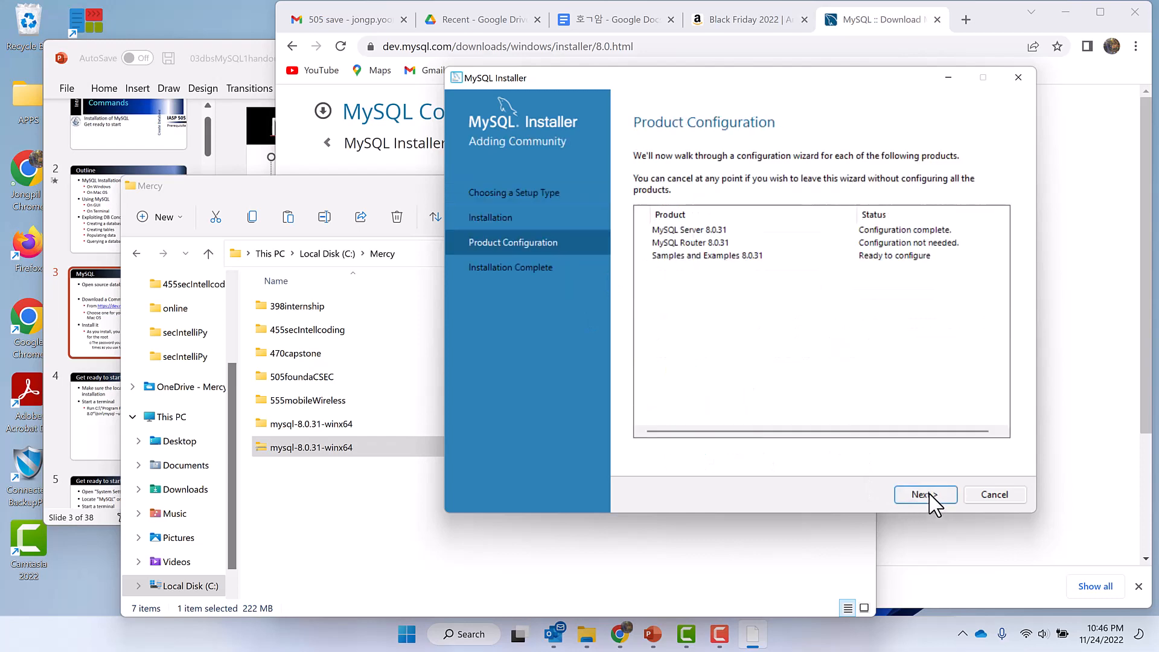
left_click(925, 495)
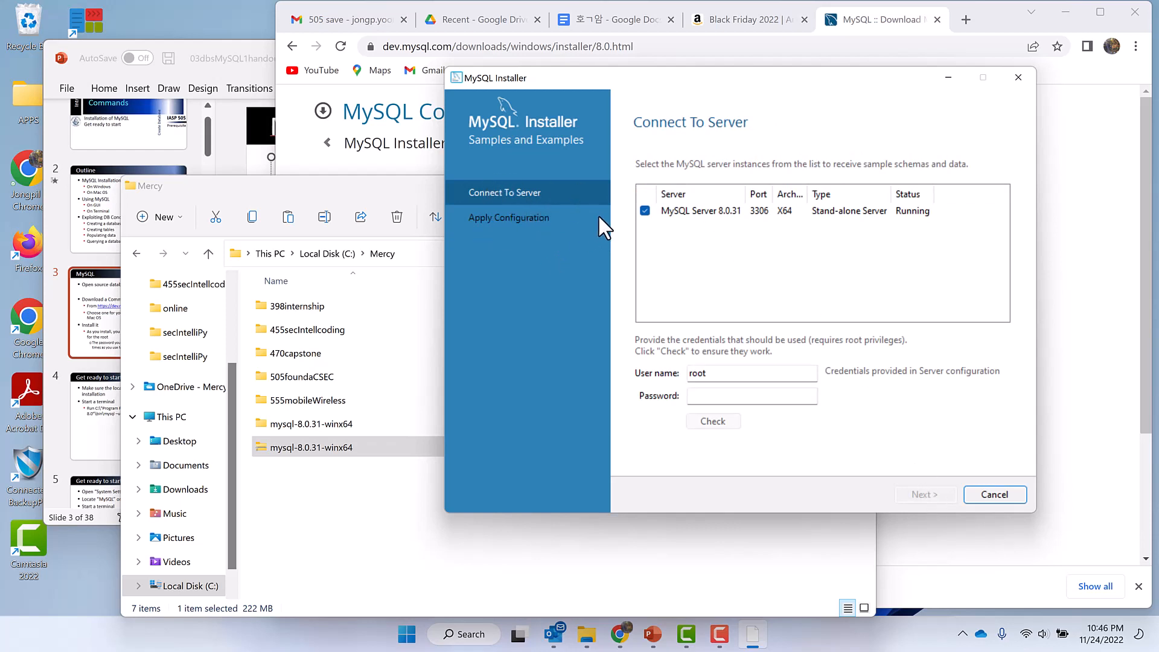
Enter the root password for MySQL Server 8.0.31 and check that the connection succeeds
left_click(756, 395)
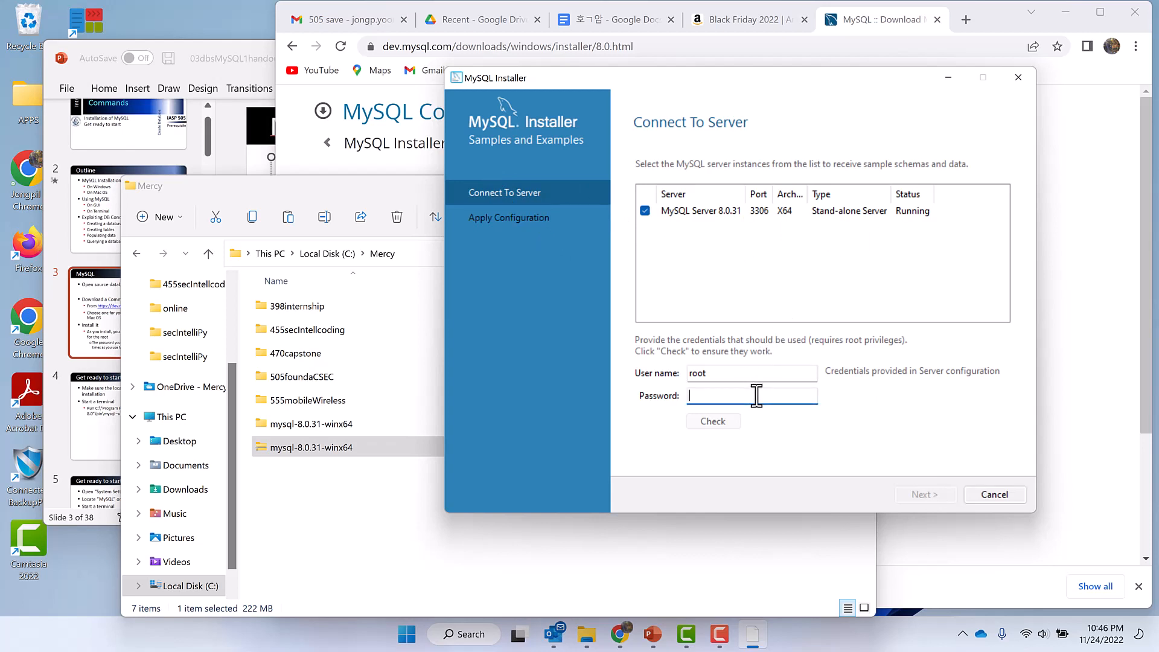
type("•••••••••")
key("BackSpace")
left_click(713, 422)
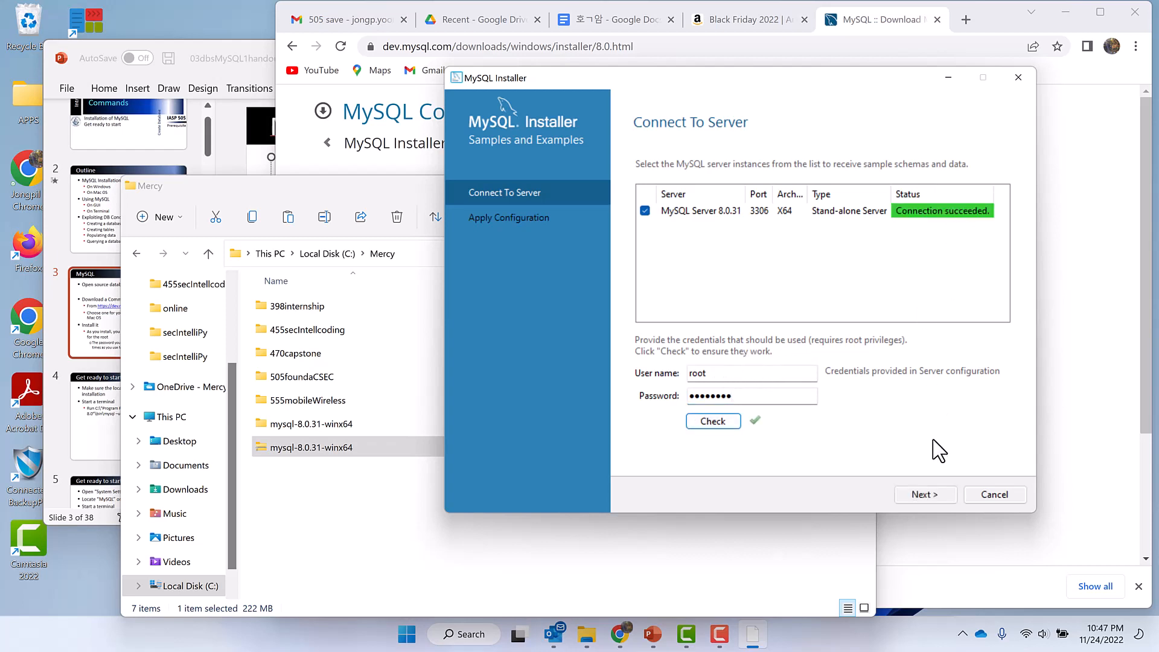
Execute both Apply Configuration steps for Samples and Examples 8.0.31
left_click(923, 495)
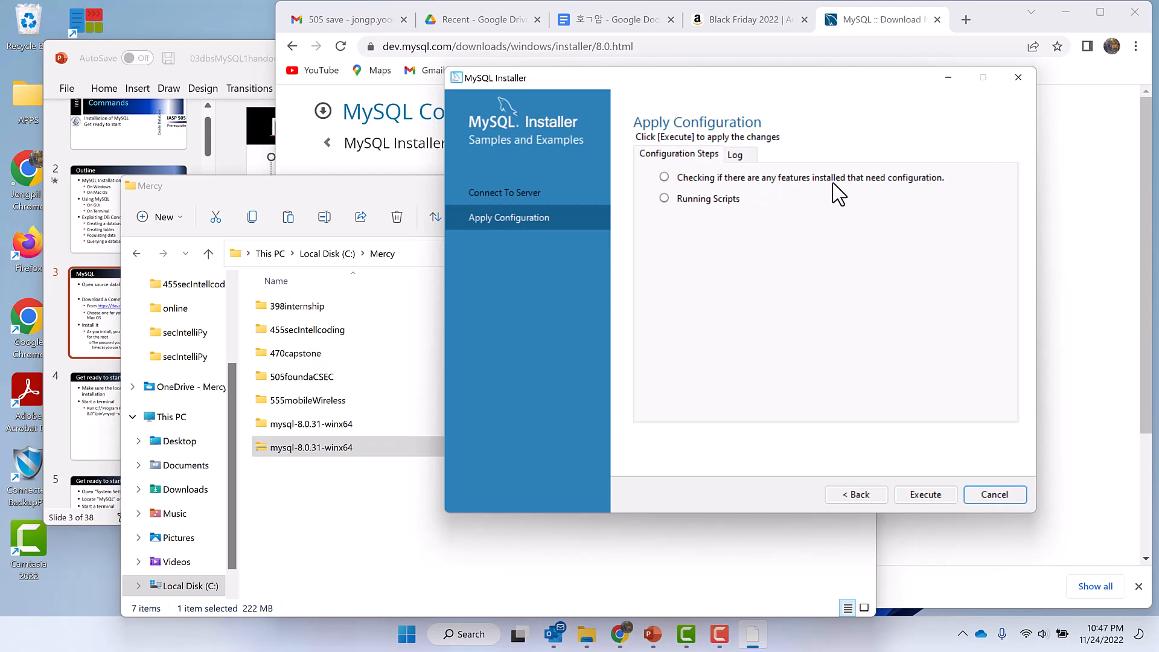
left_click(919, 498)
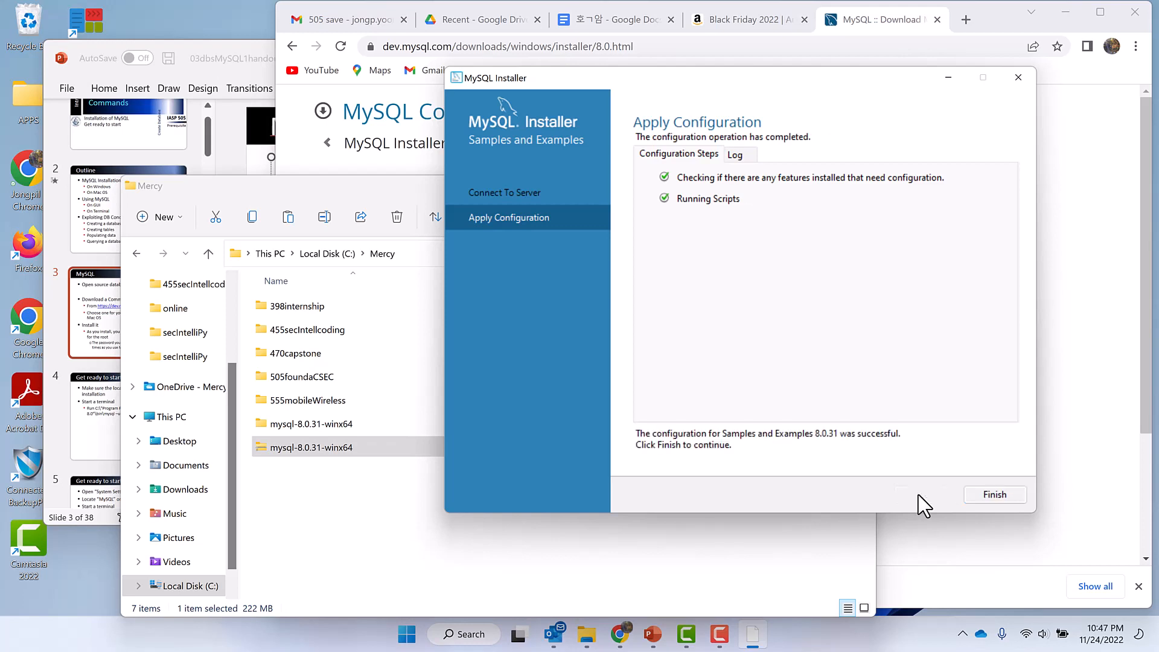
Reach the Installation Complete page and copy the installation log to the clipboard
left_click(995, 495)
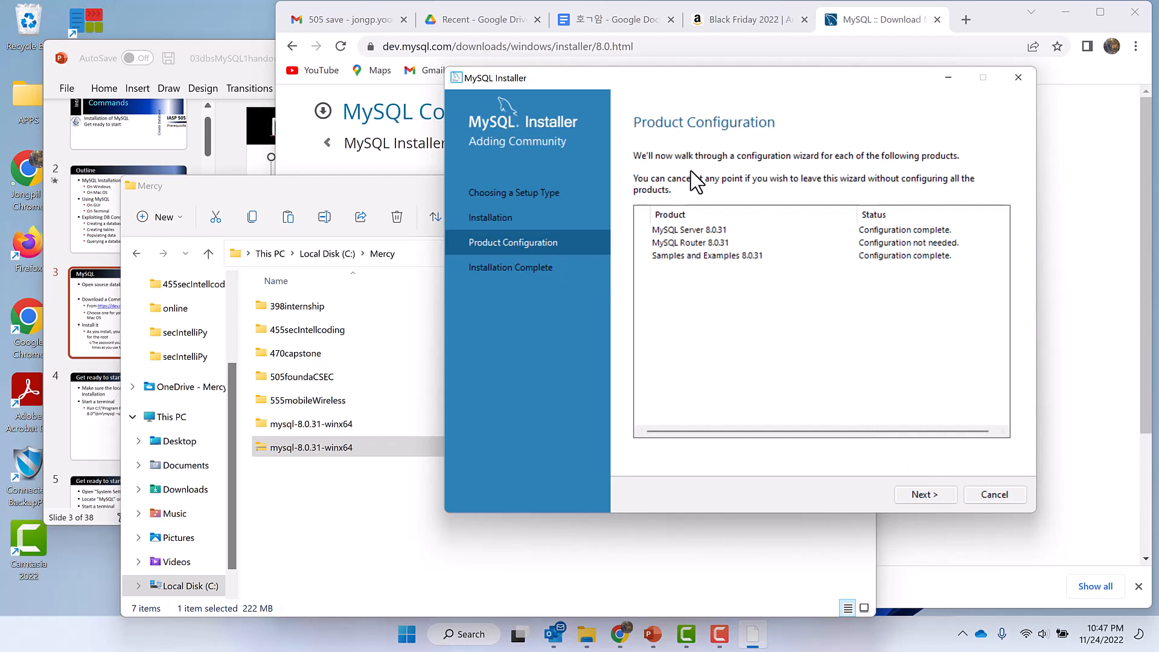
left_click(925, 494)
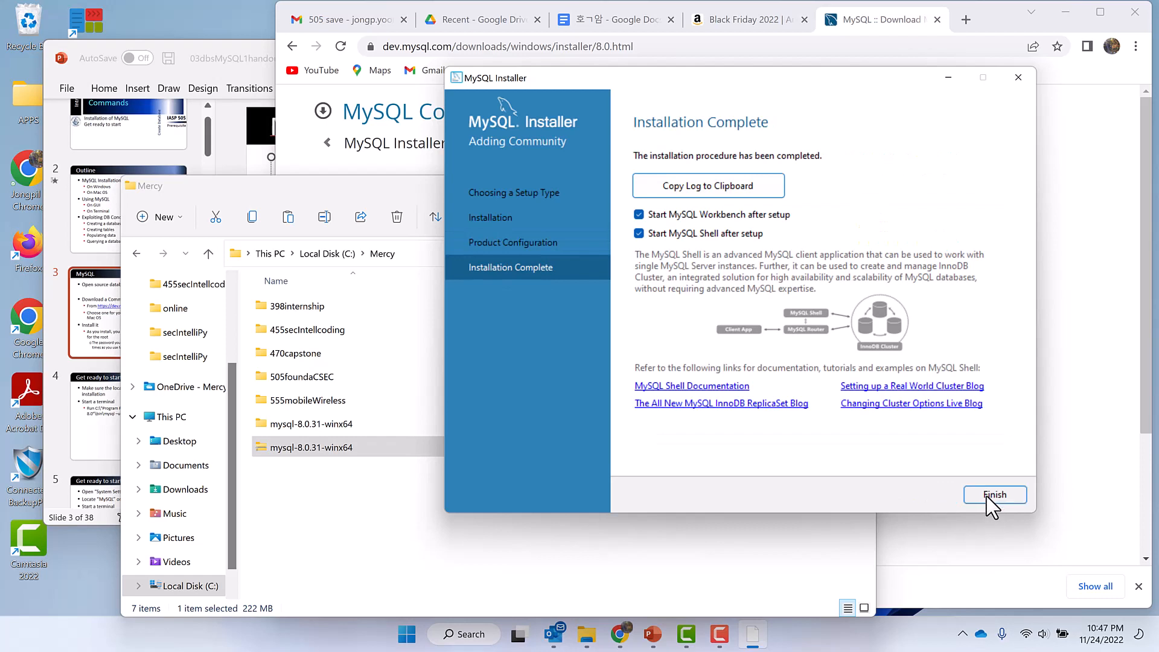
left_click(715, 186)
Add a new Blank-layout slide after the MySQL slide in the PowerPoint handout
left_click(235, 147)
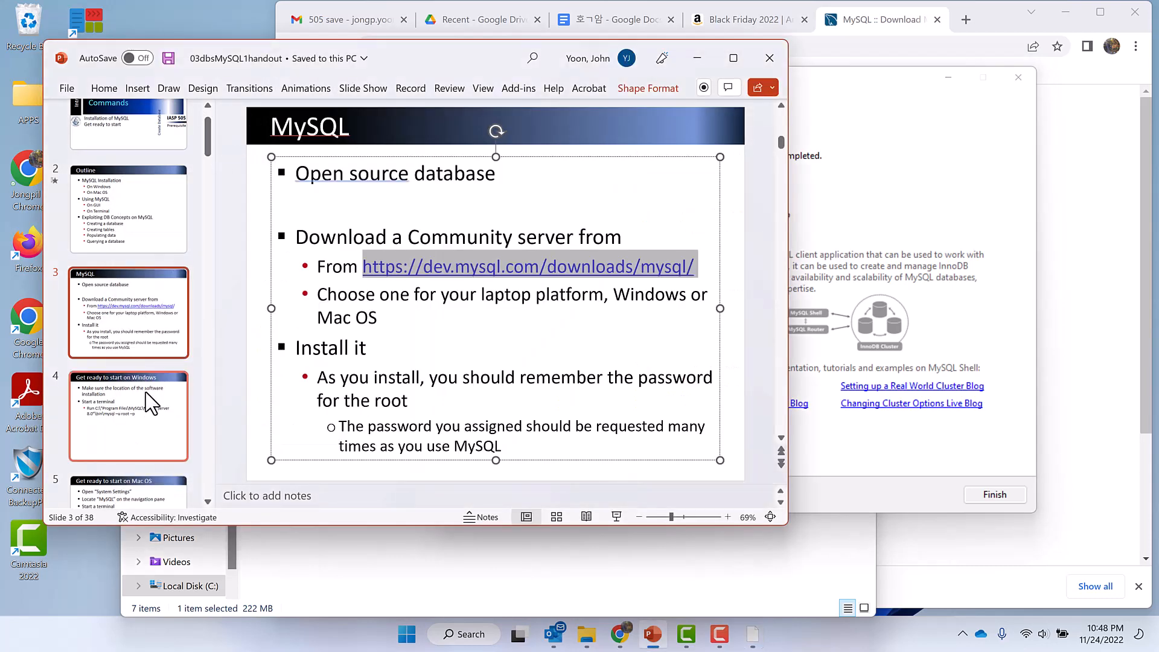
left_click(264, 429)
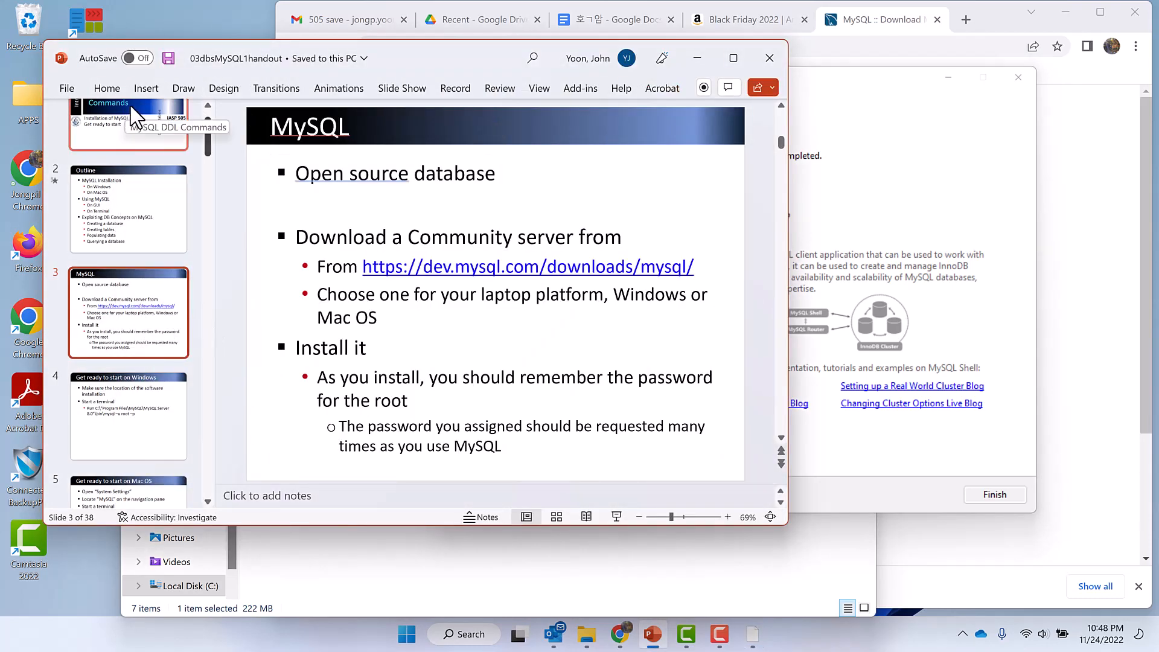
left_click_drag(472, 52, 468, 113)
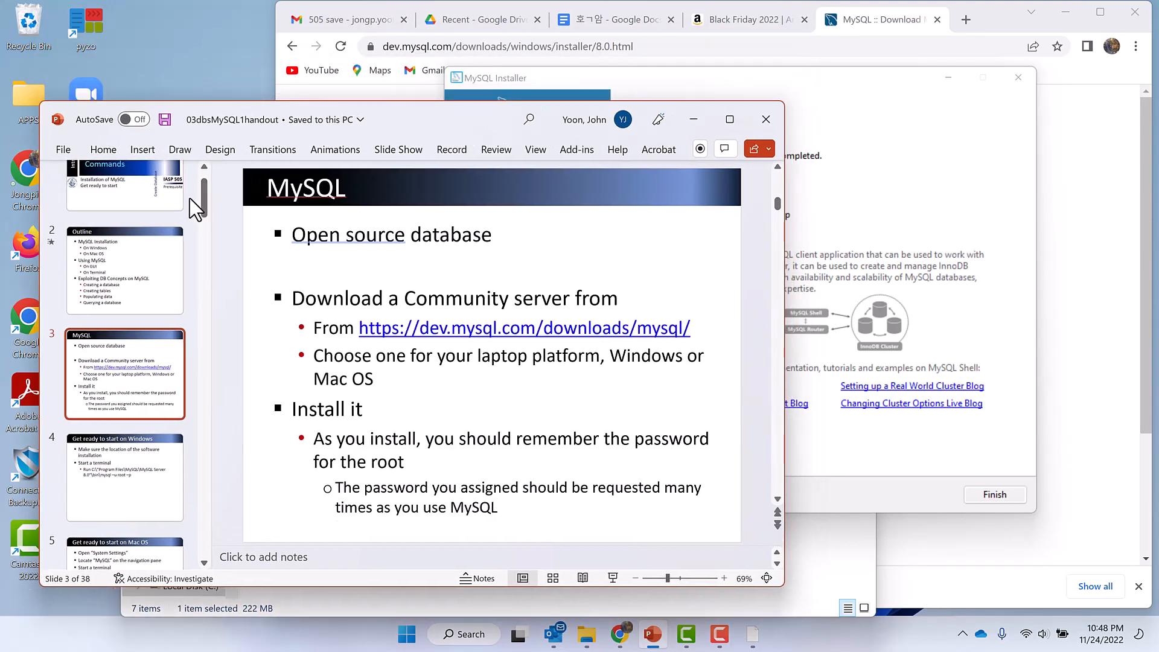
left_click(140, 149)
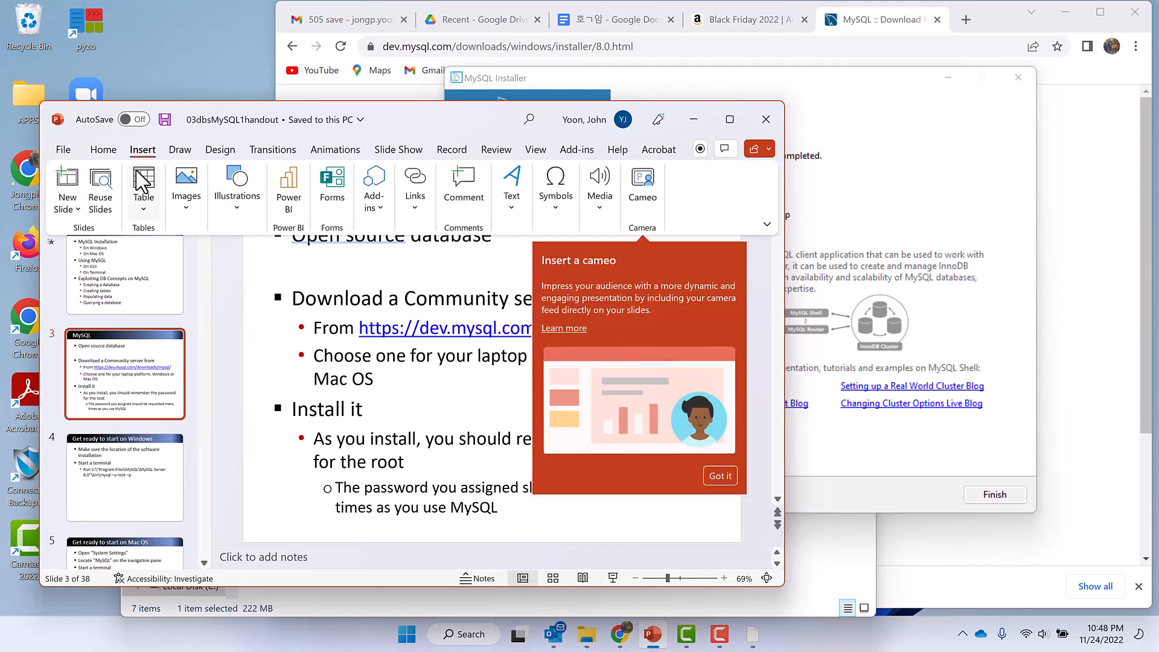
left_click(76, 209)
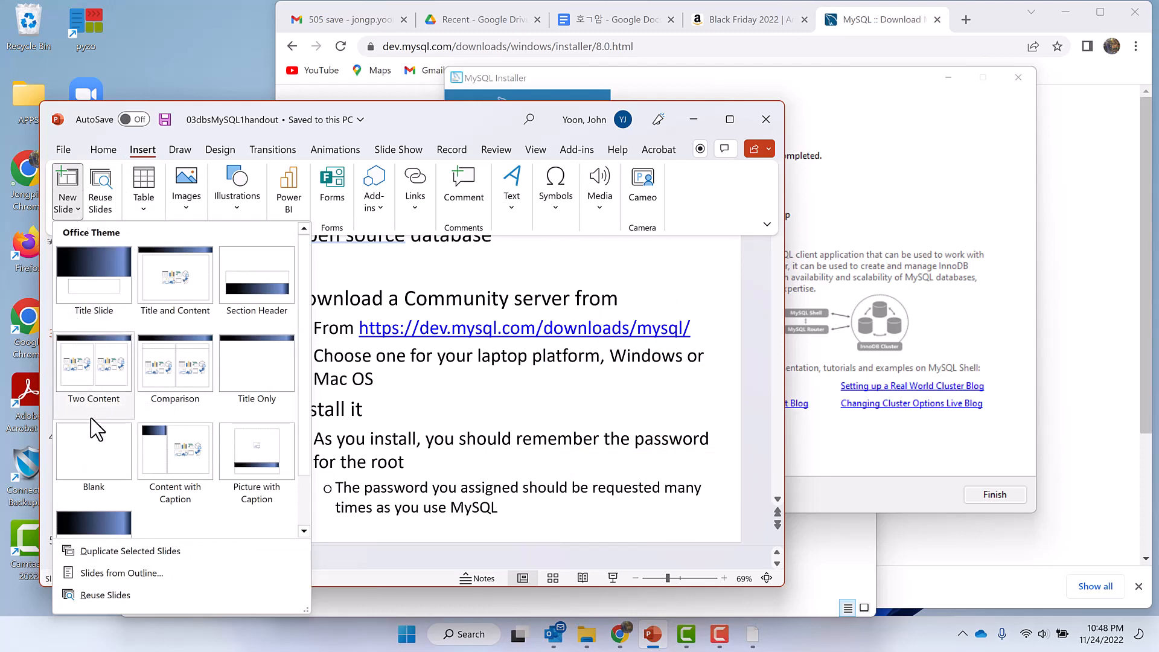
left_click(84, 444)
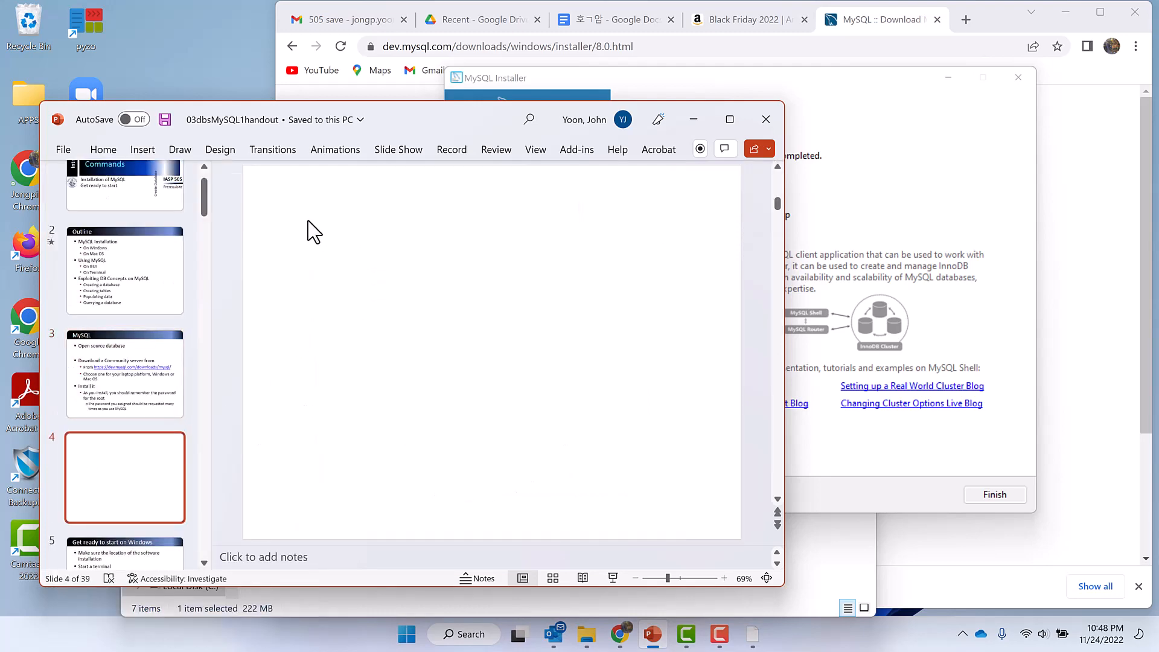
Place an empty text box on the new slide 4
left_click(142, 150)
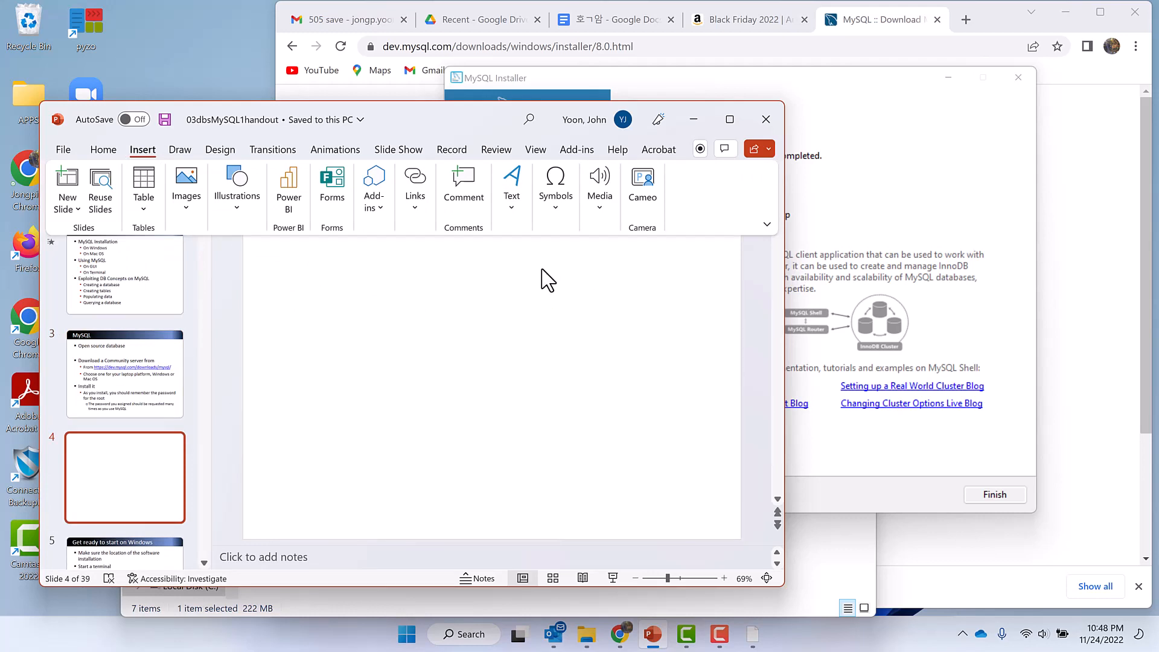
left_click(464, 201)
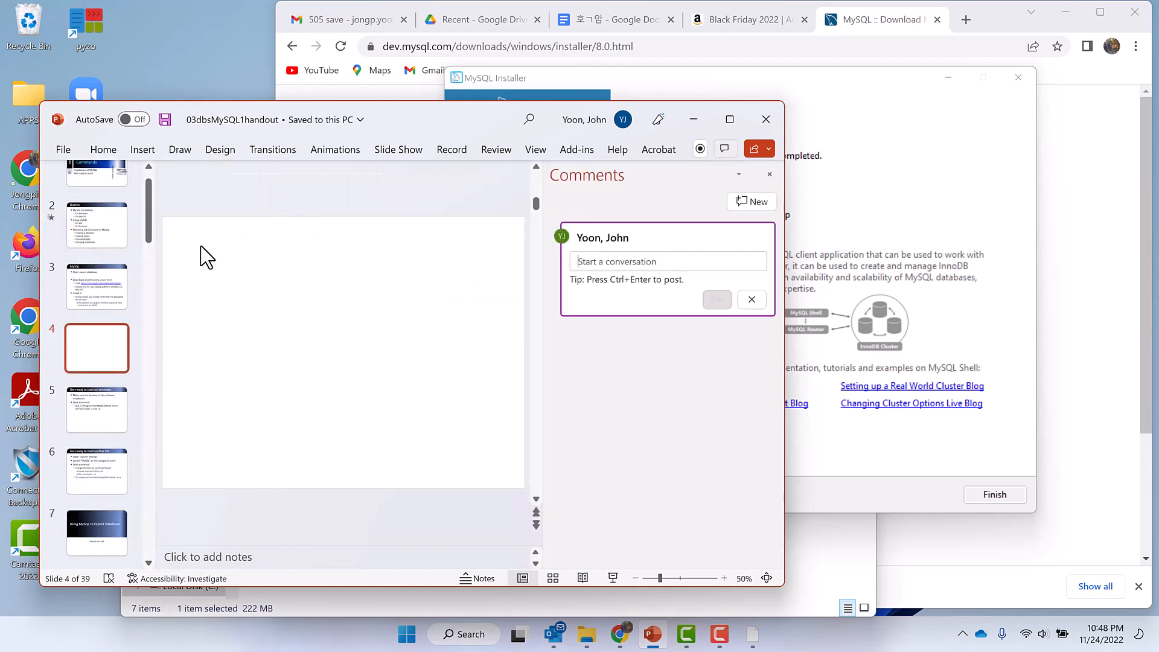
left_click(769, 175)
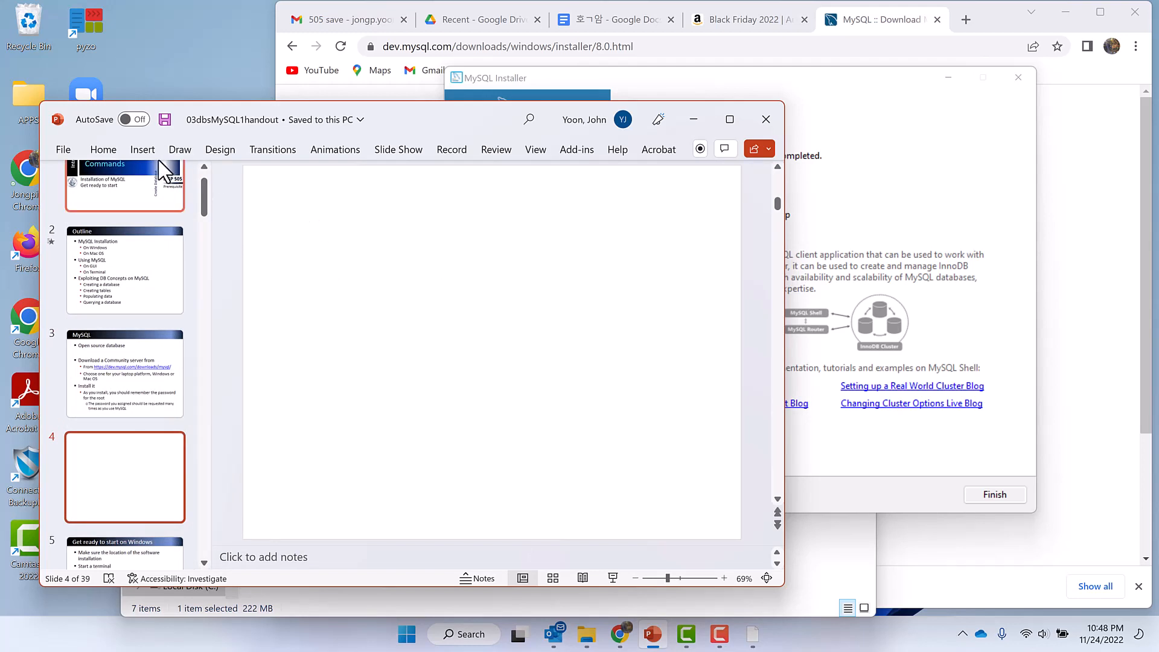
left_click(134, 149)
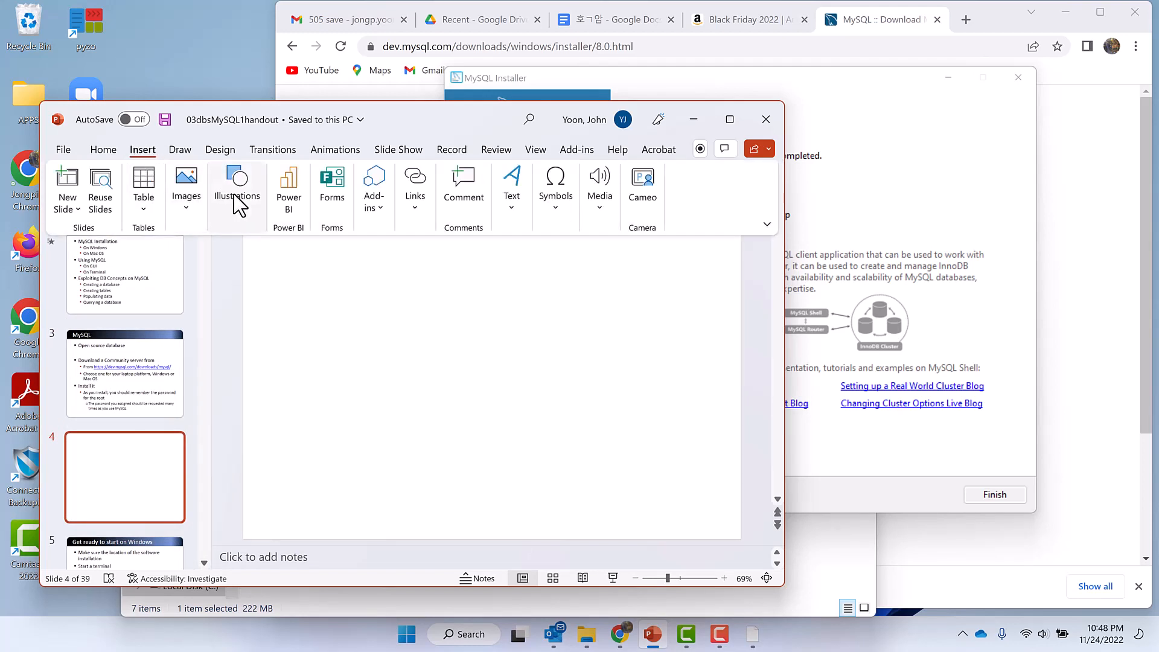
left_click(517, 208)
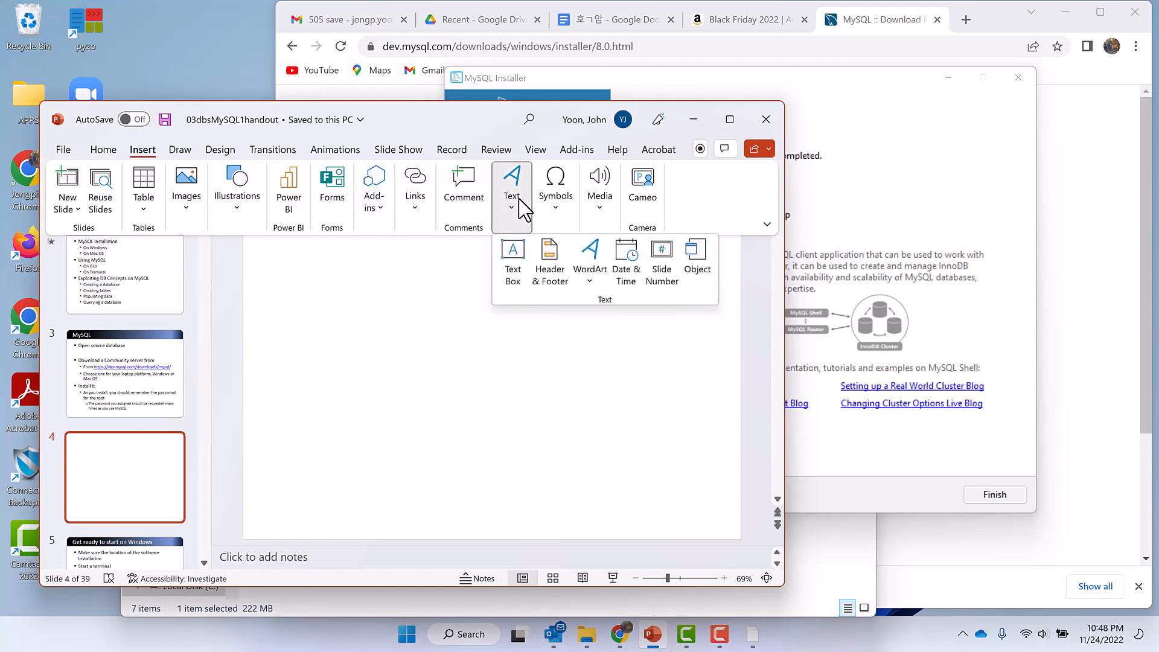
left_click(516, 267)
left_click(277, 200)
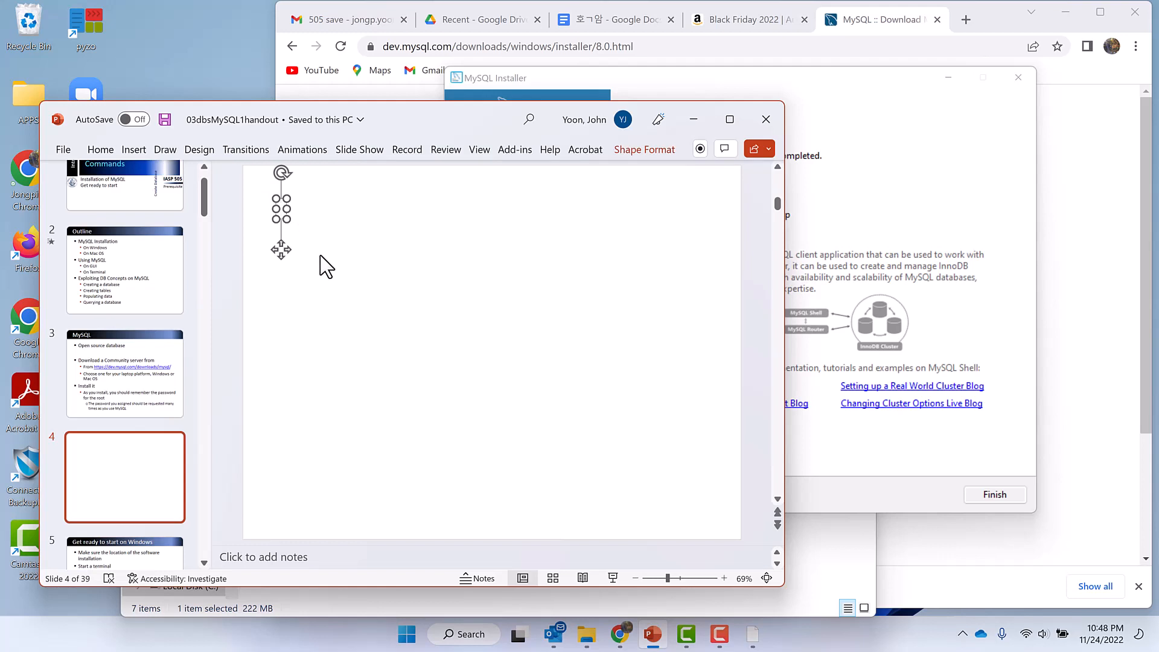
Paste the MySQL installation log into the slide 4 text box and select all its text
key("ctrl+v")
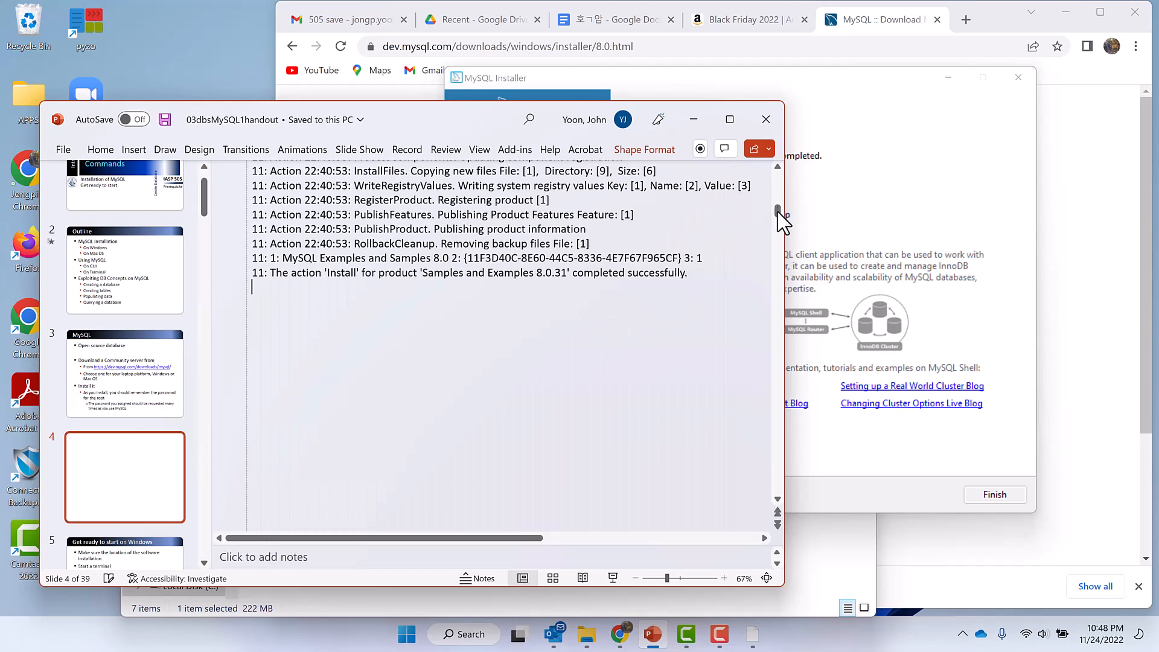
left_click_drag(783, 220, 778, 198)
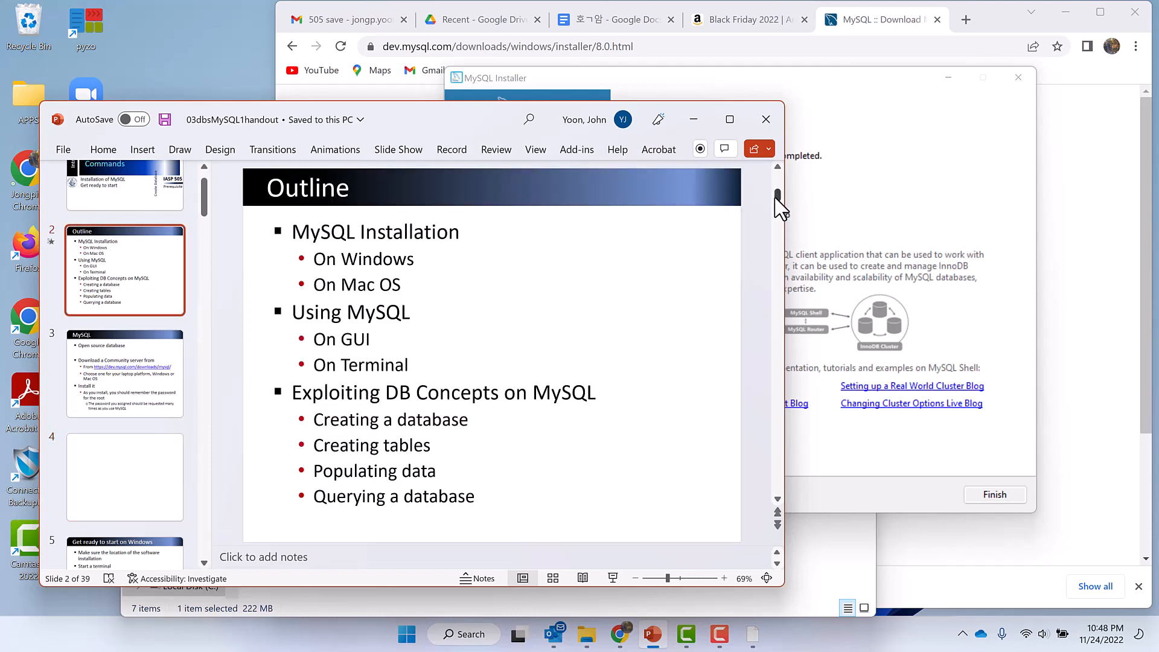
left_click(123, 484)
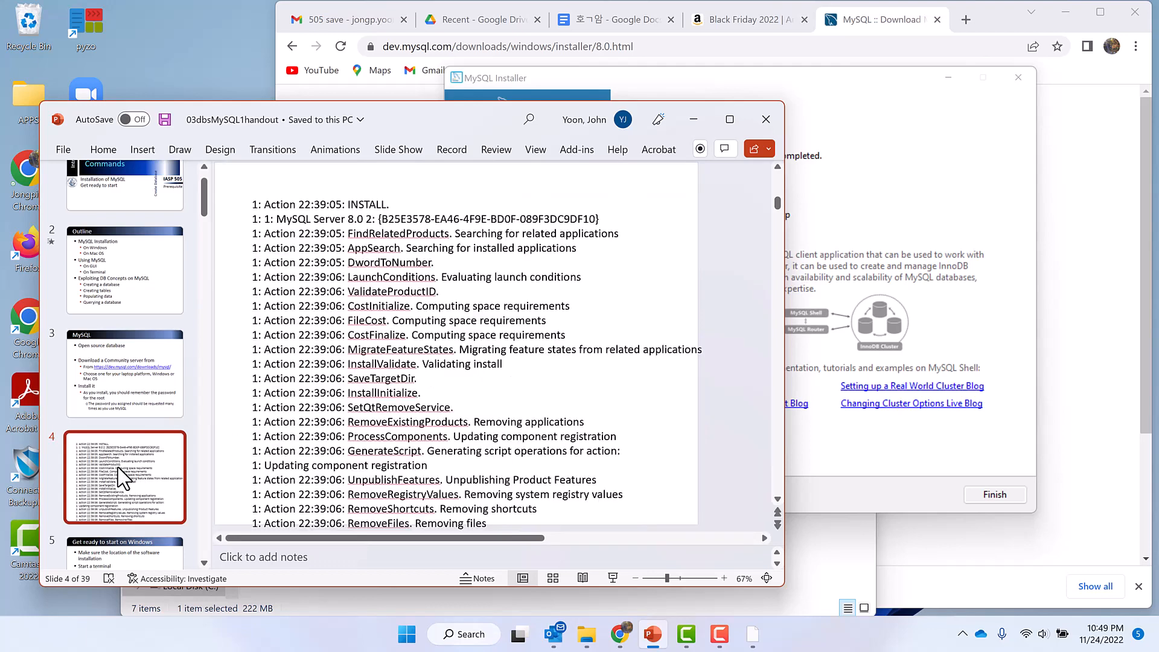
left_click(414, 223)
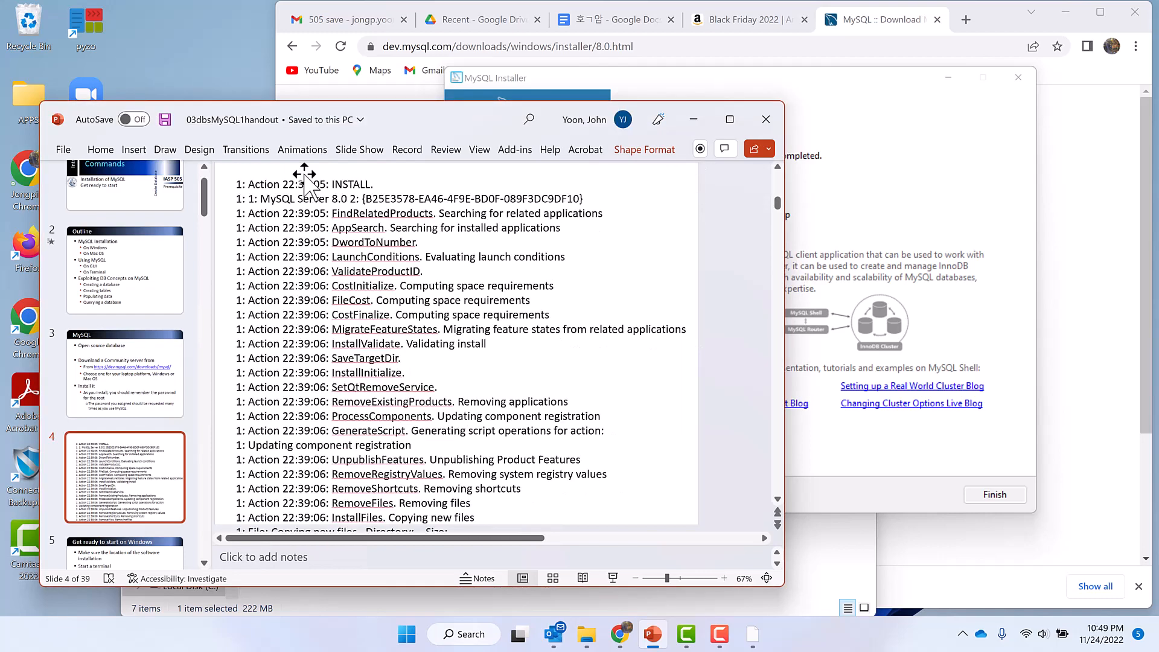
left_click(262, 233)
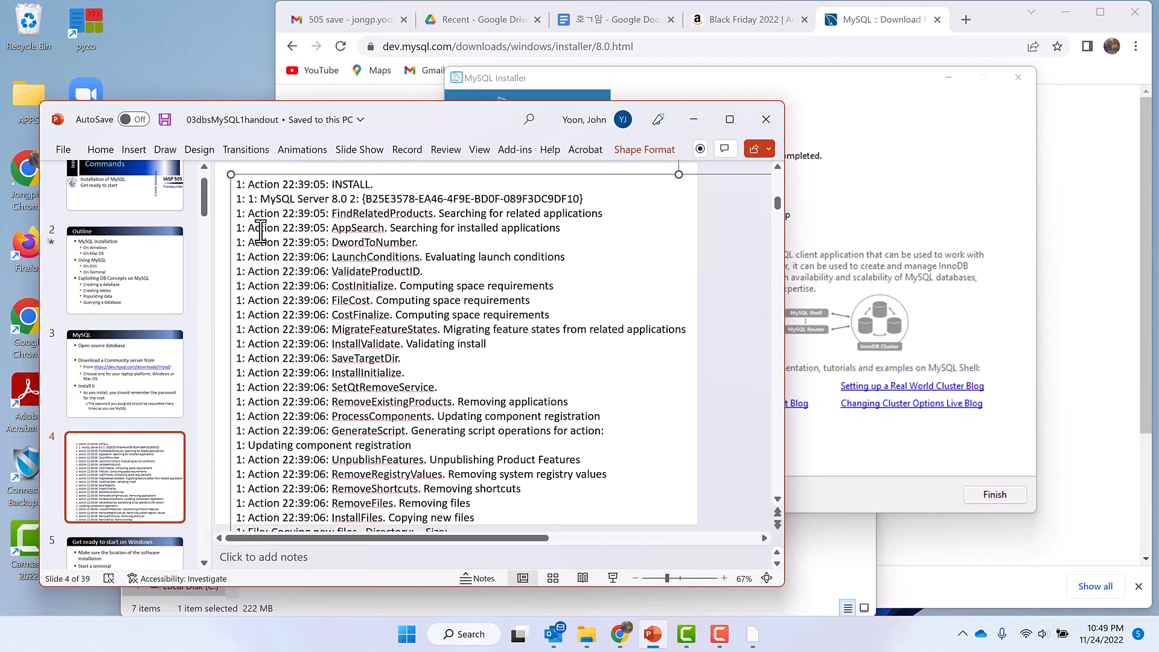
key("ctrl+a")
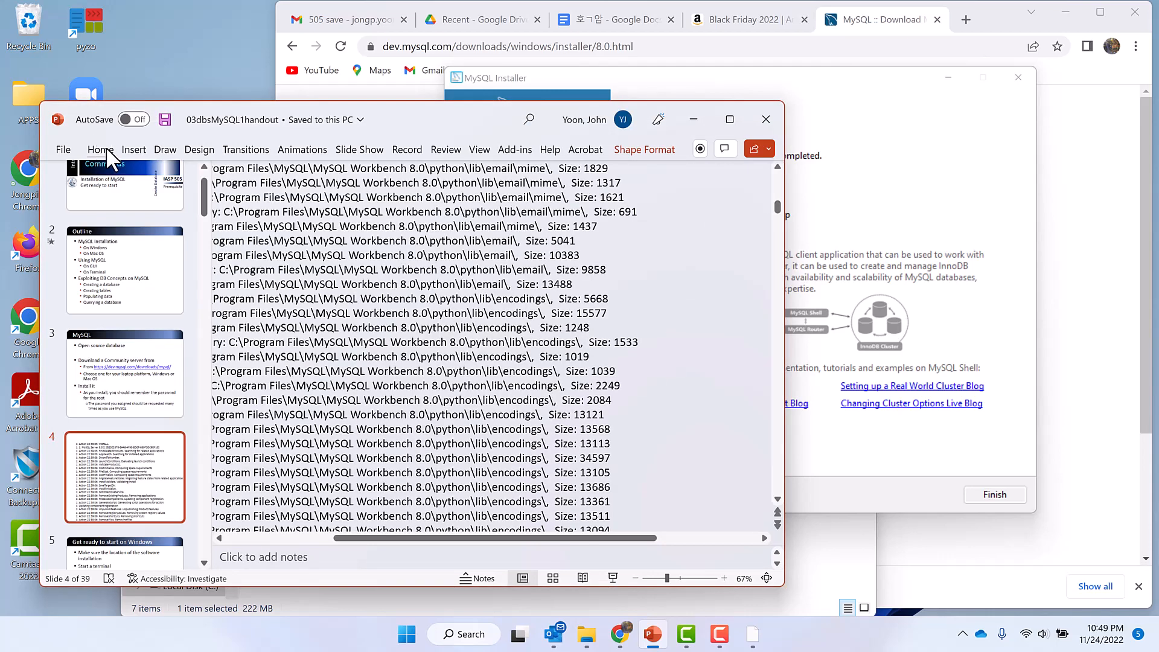
left_click(100, 149)
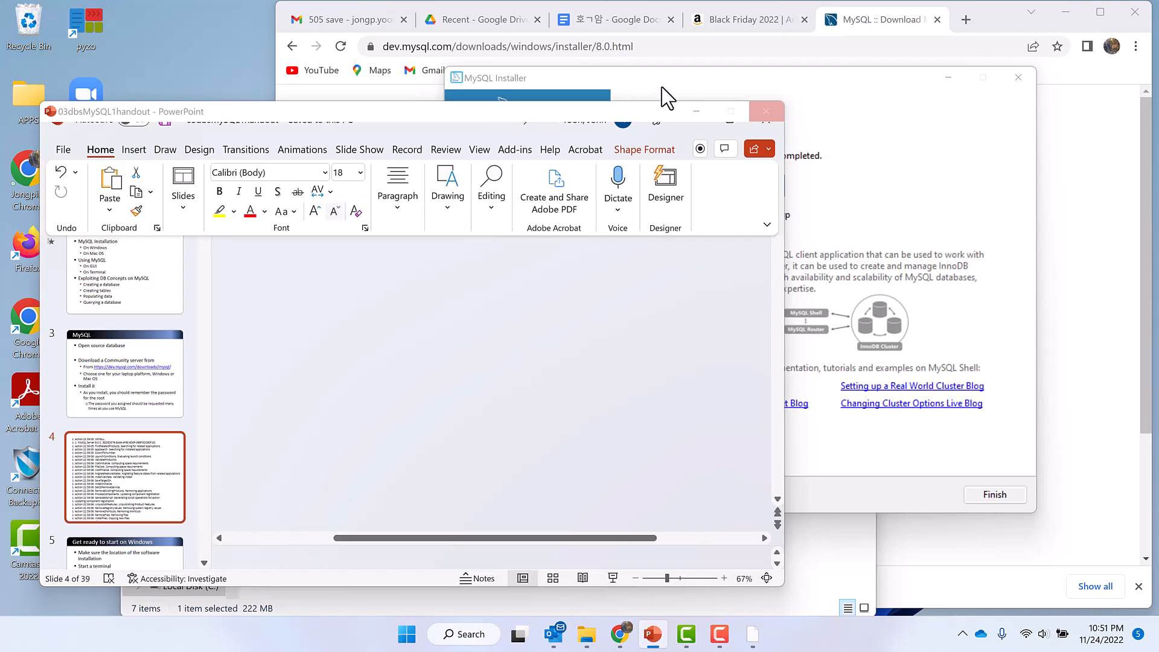
Close the finished MySQL Installer
left_click(683, 78)
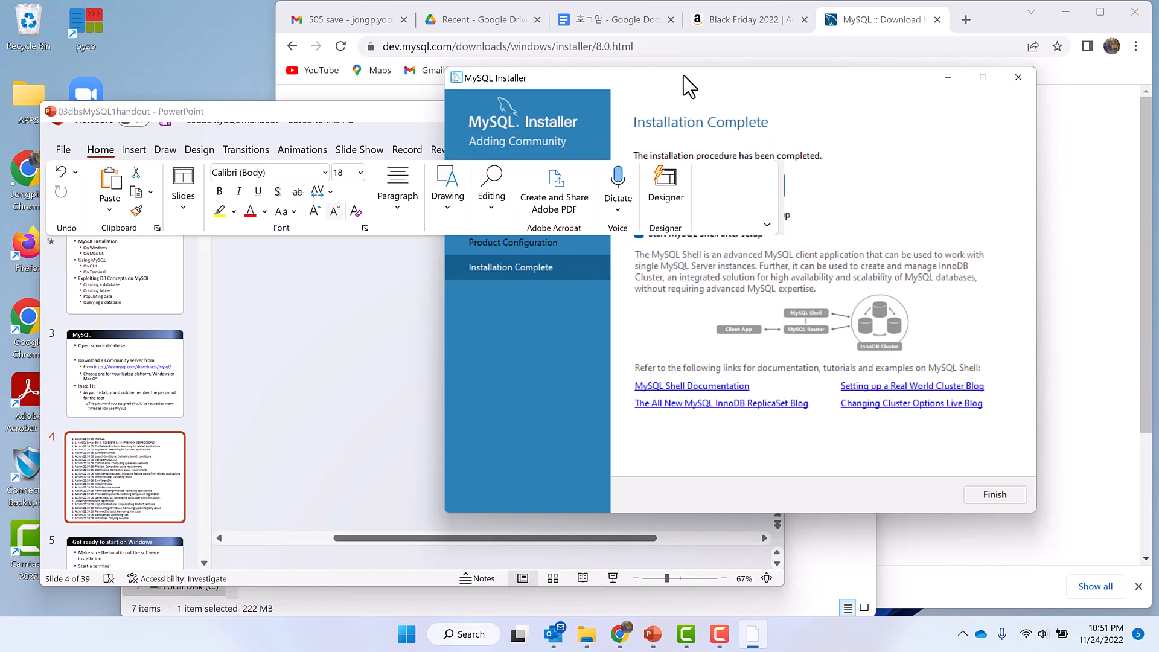
left_click_drag(684, 75, 765, 73)
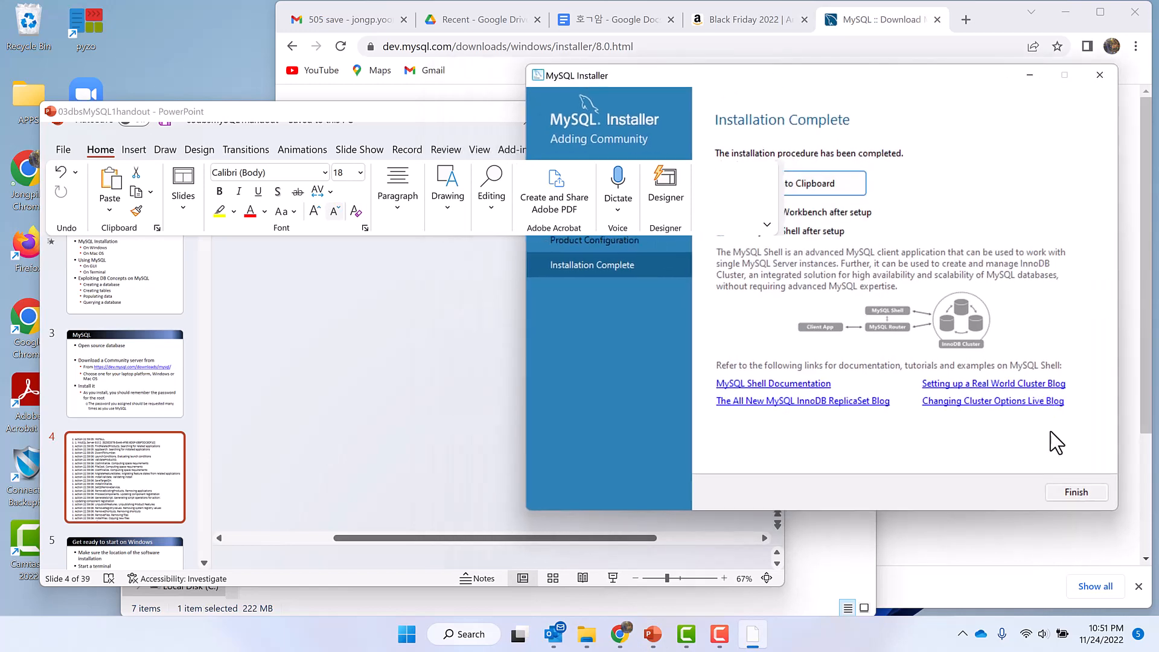
left_click(1082, 497)
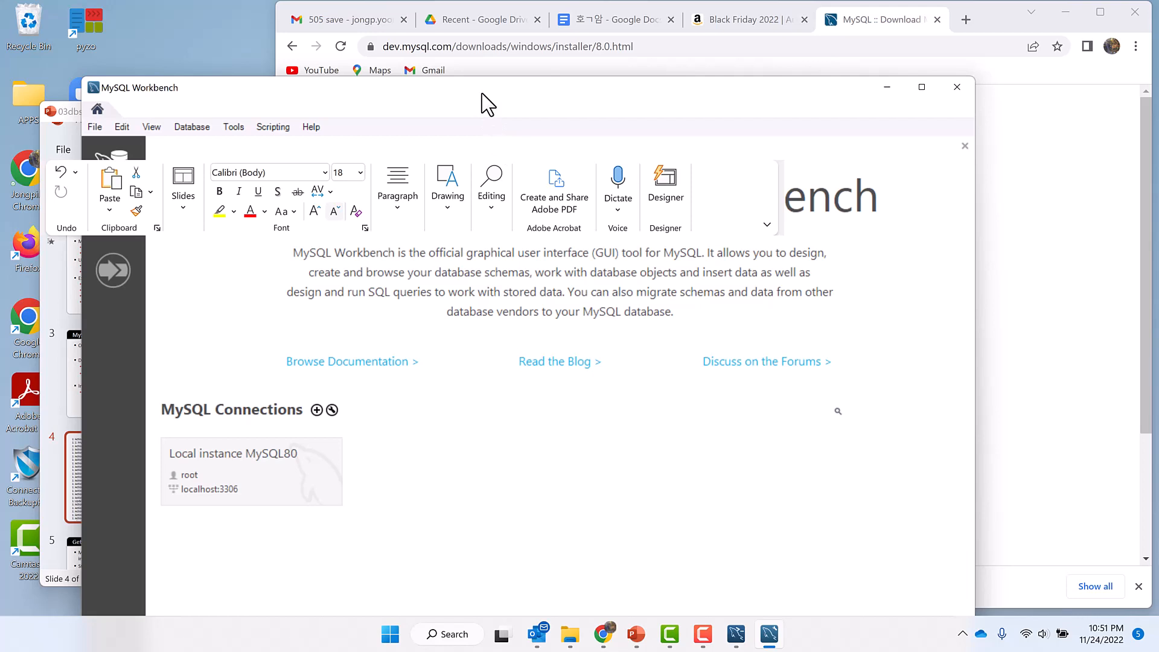
Move and shrink the Workbench window beside the MySQL Shell 8.0.31 console, bringing the console forward
left_click_drag(483, 107, 638, 277)
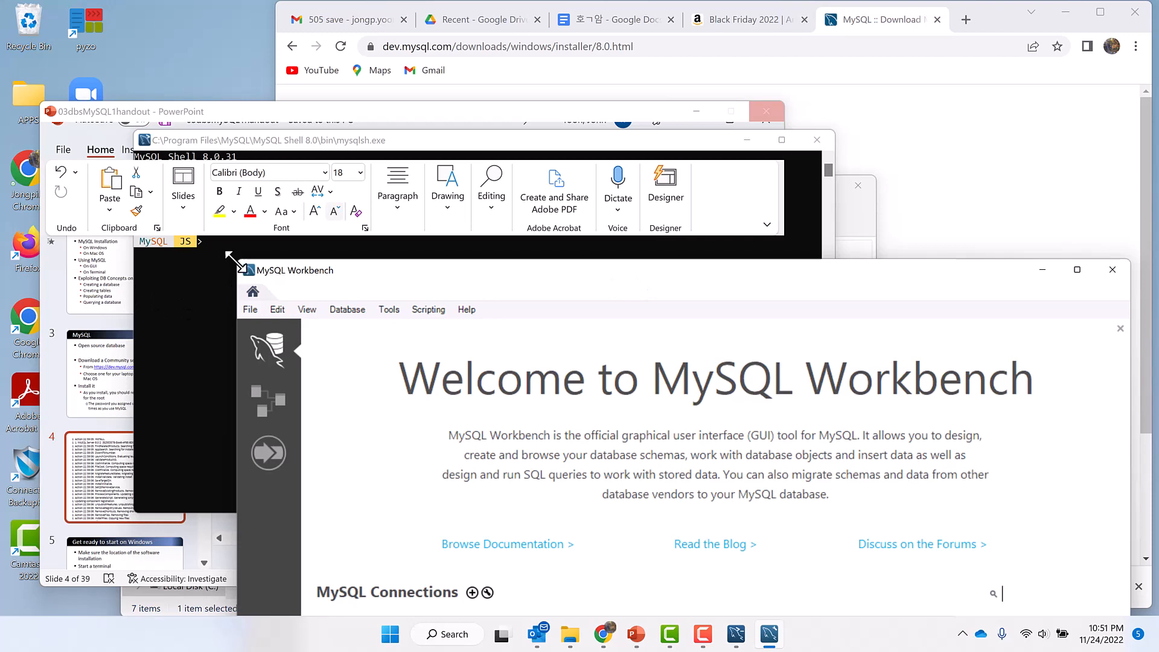
left_click_drag(233, 261, 403, 381)
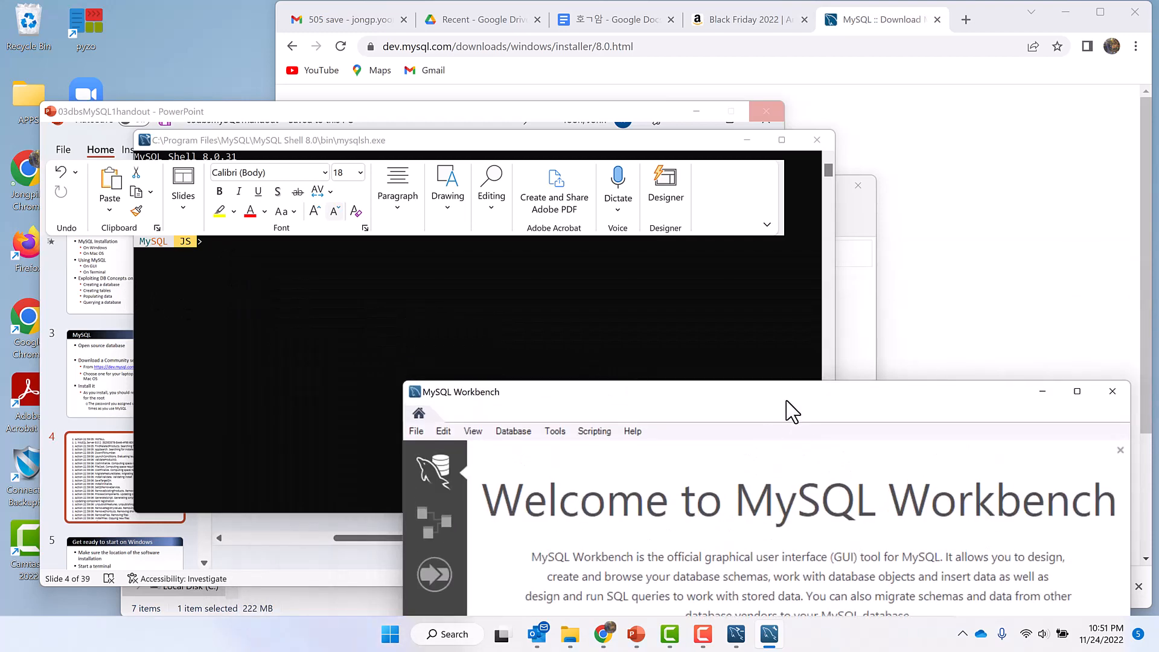
left_click_drag(786, 401, 795, 108)
left_click(311, 292)
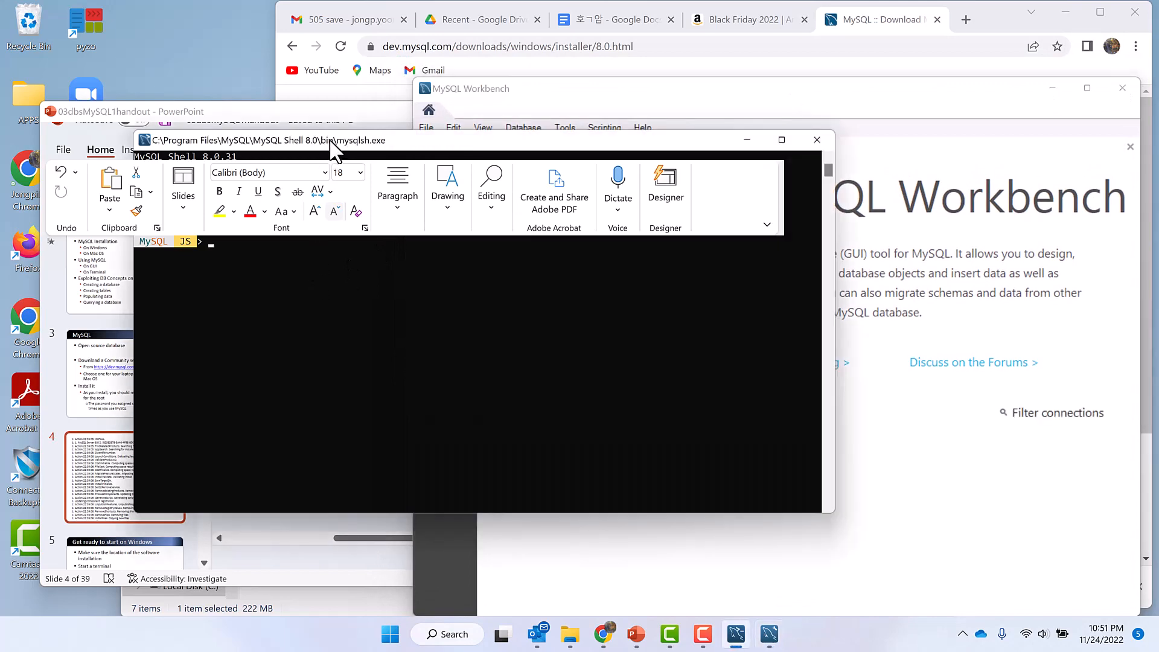
Clear the MySQL Shell JS prompt, reposition its window, and open the Run dialog with cmd
left_click_drag(332, 144, 464, 252)
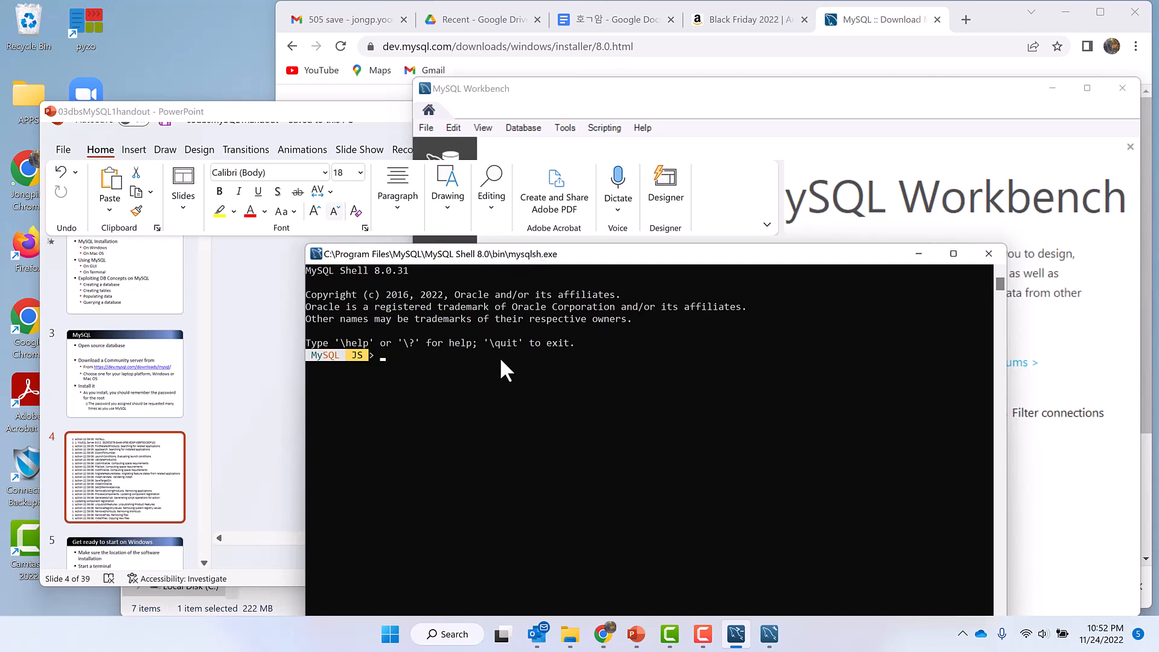
type("quit")
key("BackSpace")
key("BackSpace")
key("BackSpace")
key("BackSpace")
left_click_drag(446, 252, 239, 239)
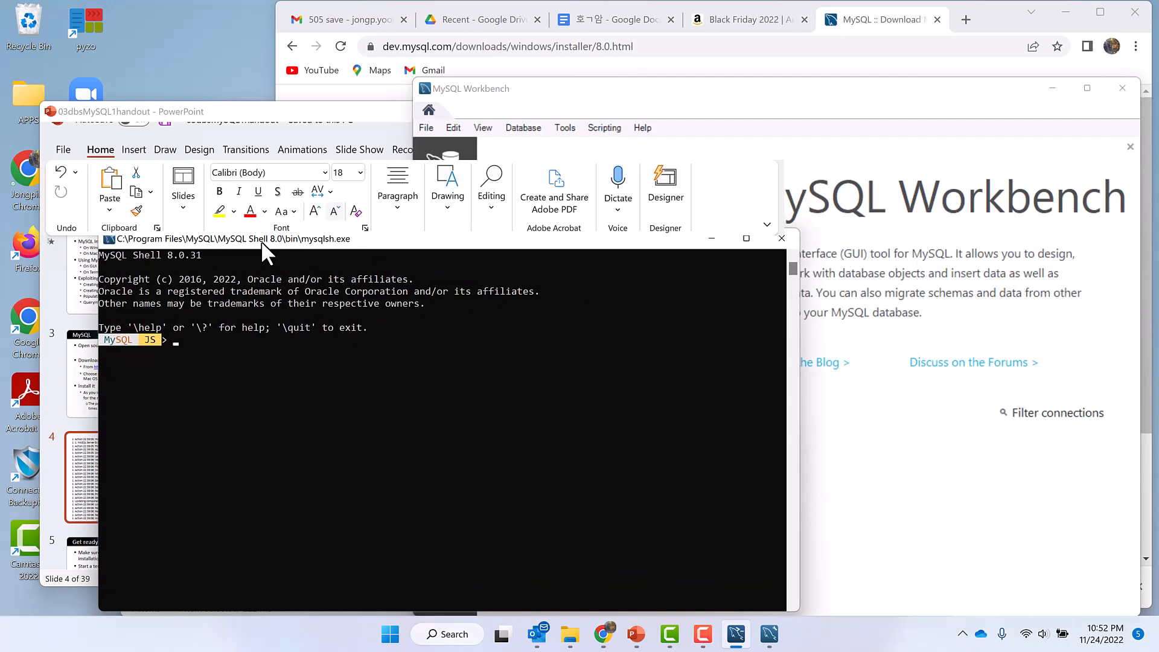
key("super+r")
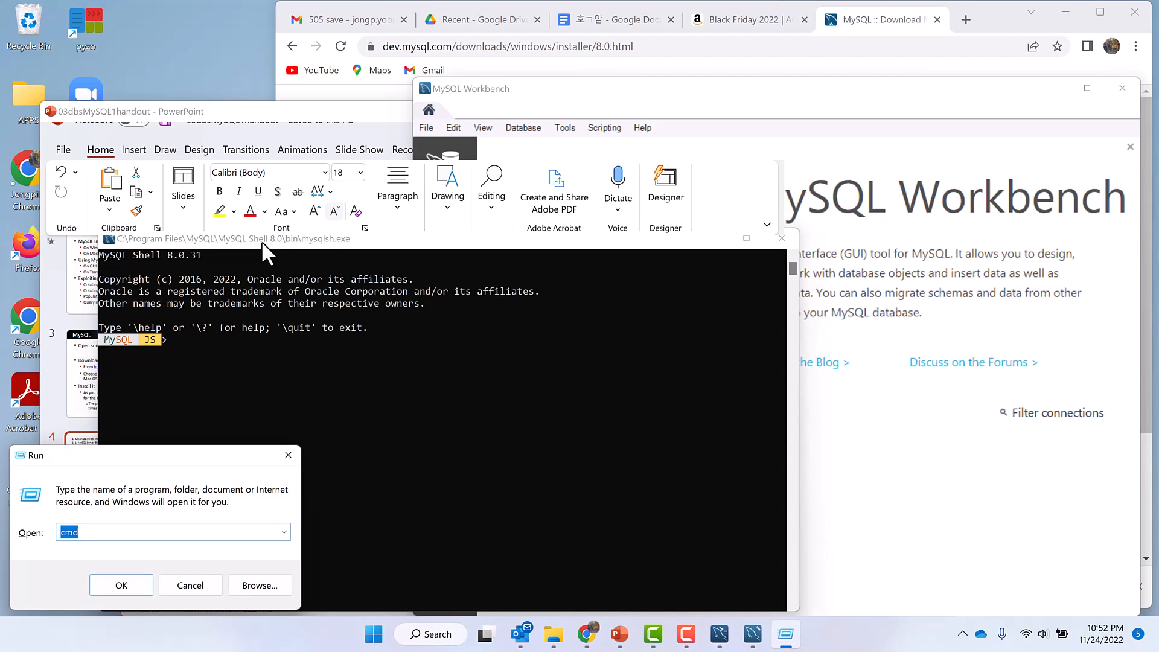
Launch a Command Prompt window from Run, then move and shrink it
key("Return")
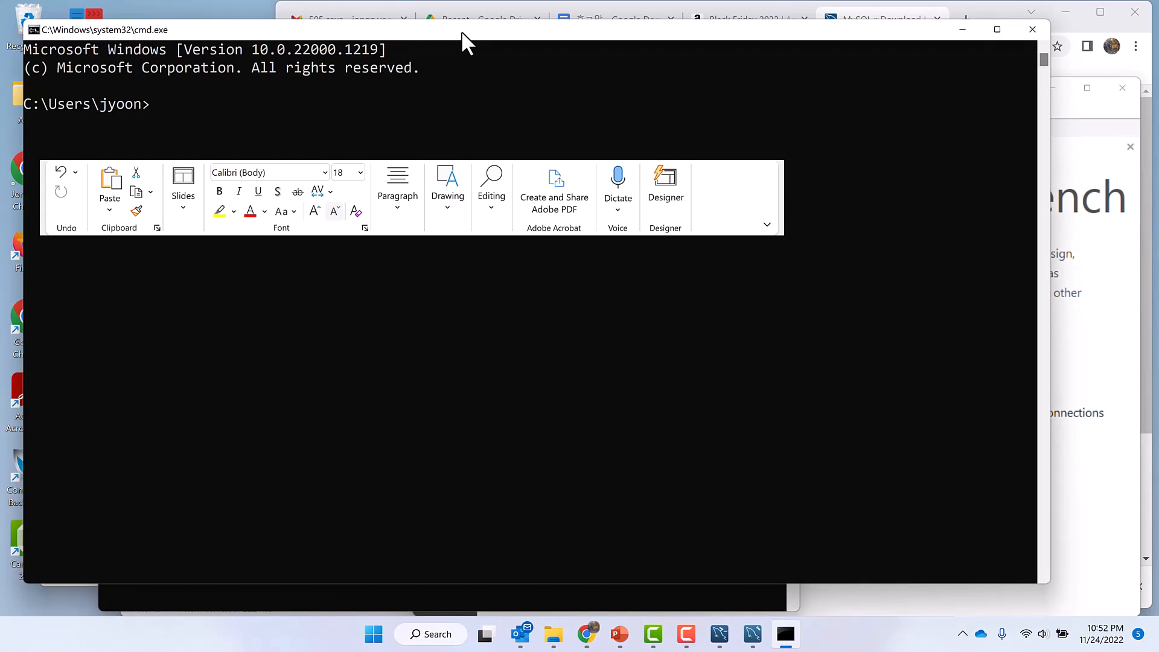
left_click_drag(473, 35, 487, 98)
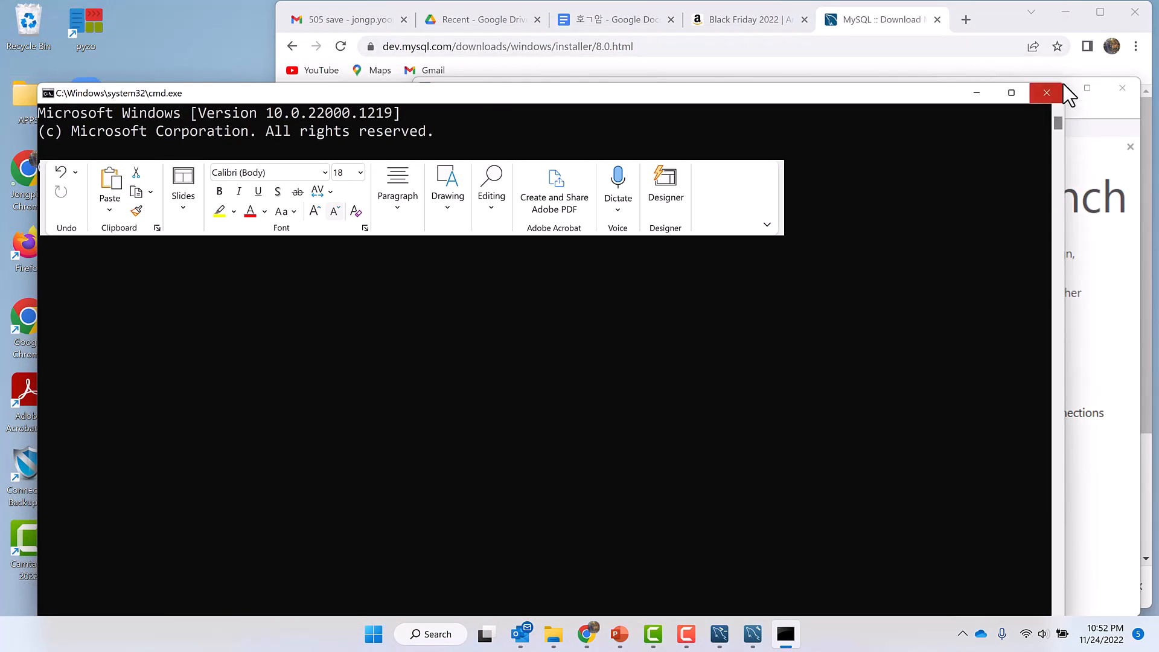
left_click_drag(889, 92, 951, 98)
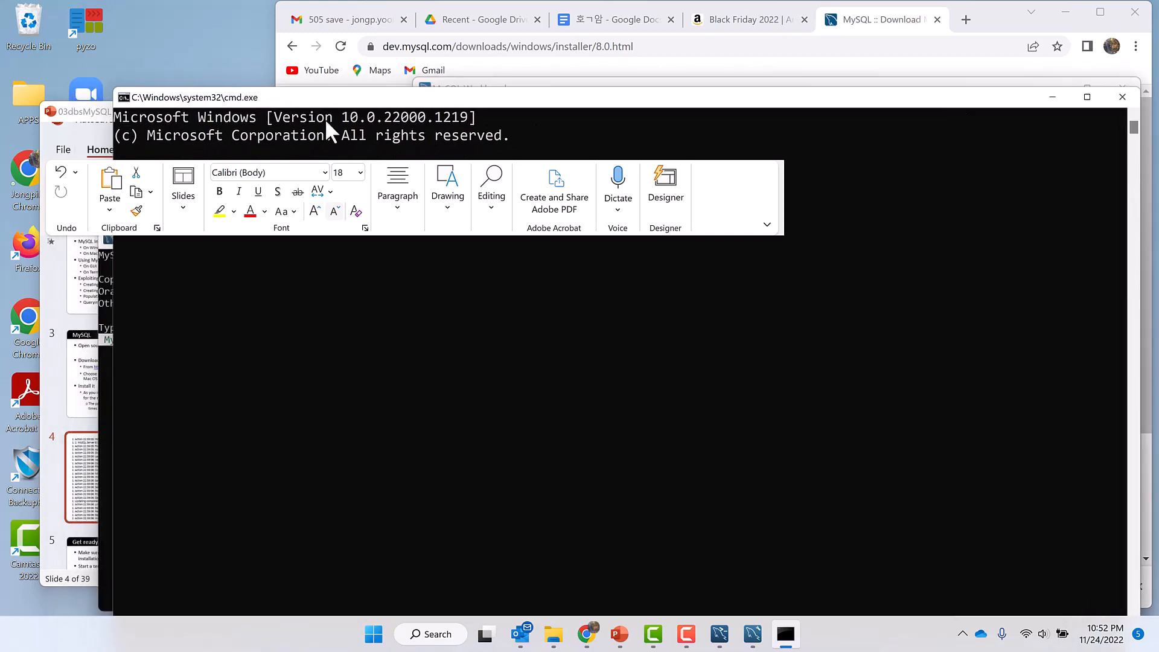
left_click_drag(114, 90, 595, 243)
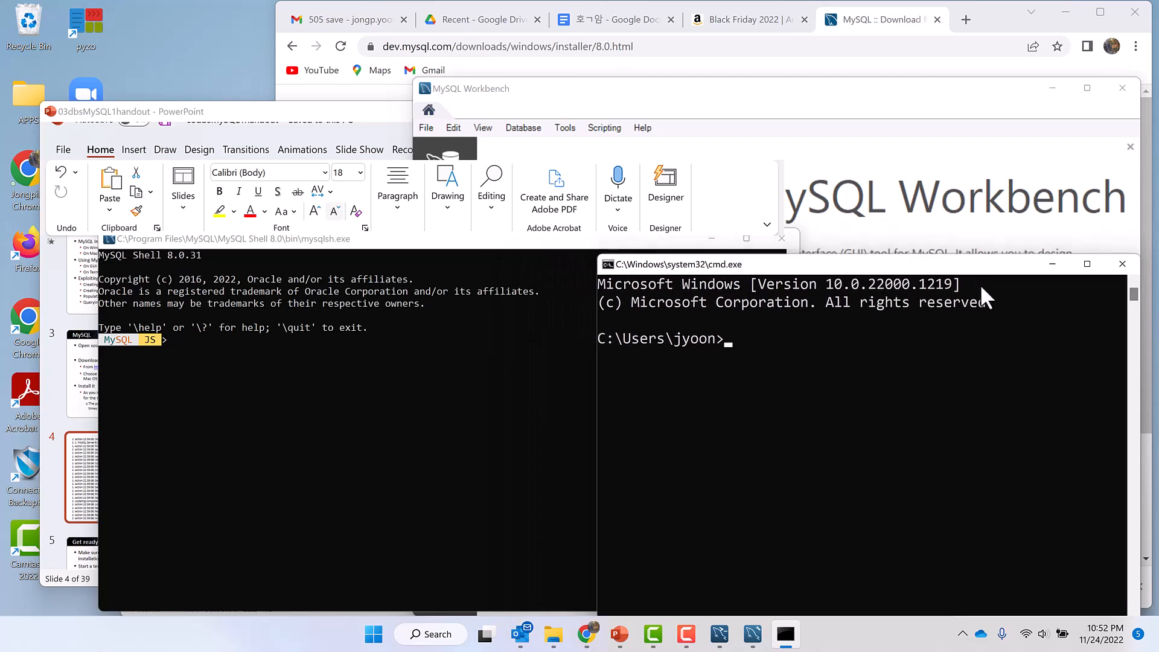
left_click_drag(888, 266, 906, 225)
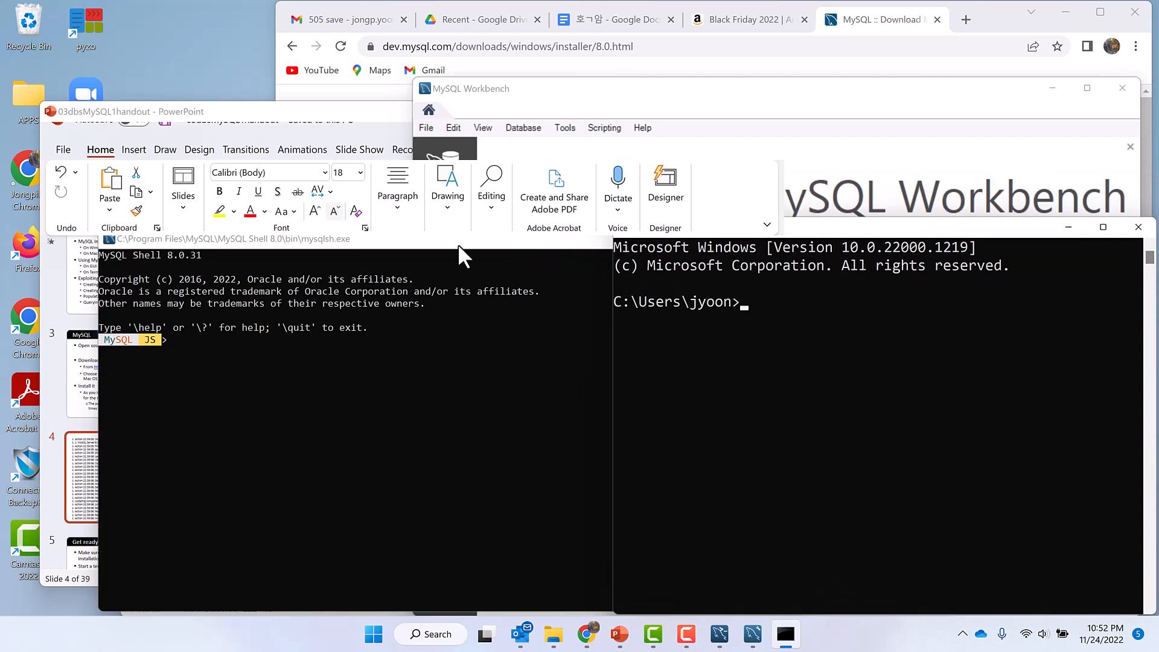
Narrow the MySQL Shell window at the left edge, beside the active Command Prompt
left_click_drag(276, 237, 218, 270)
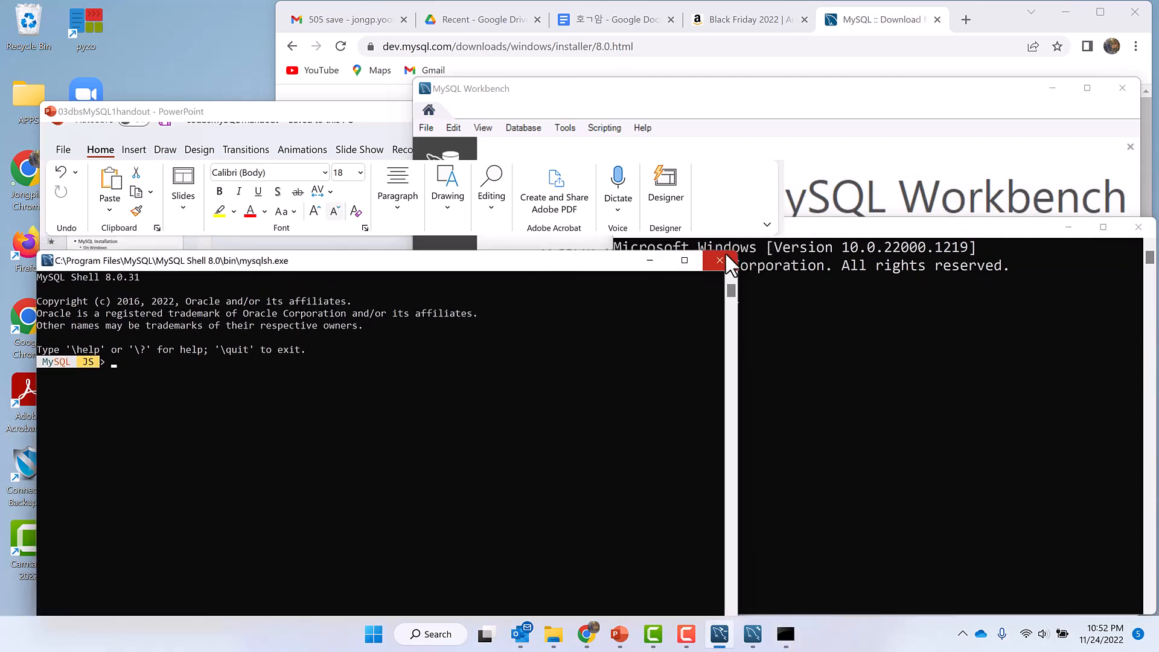
left_click_drag(739, 256, 602, 279)
left_click_drag(398, 285, 363, 245)
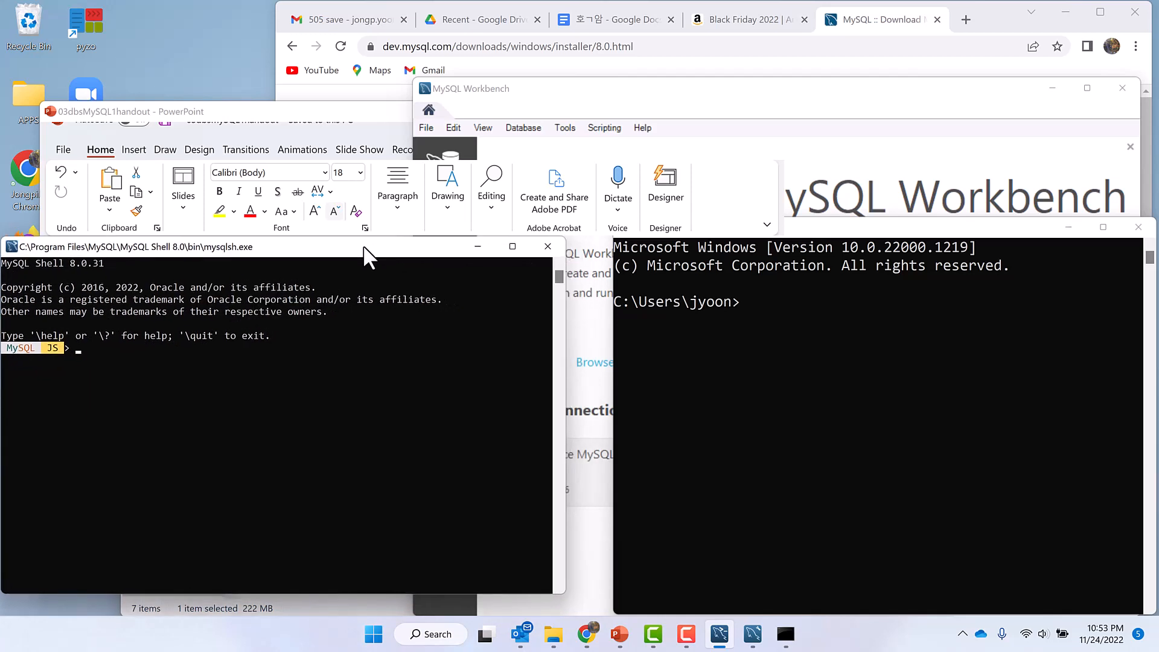
left_click(755, 311)
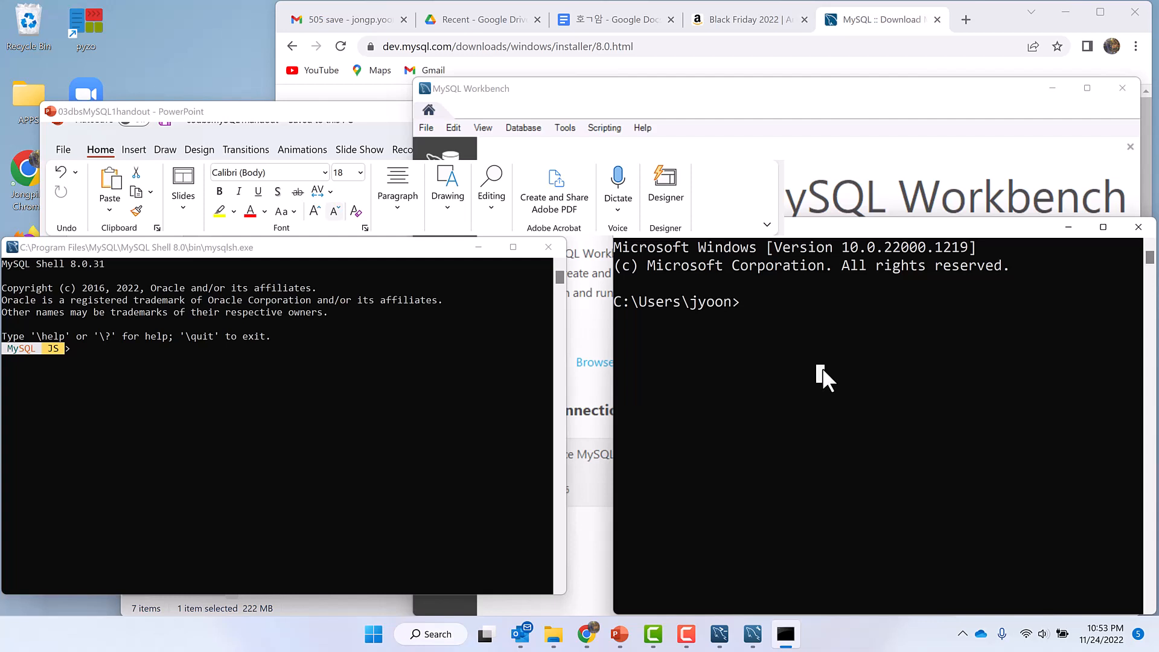
Try running mysql from the home folder
type("cd")
key("BackSpace")
key("BackSpace")
type("mysql")
key("Return")
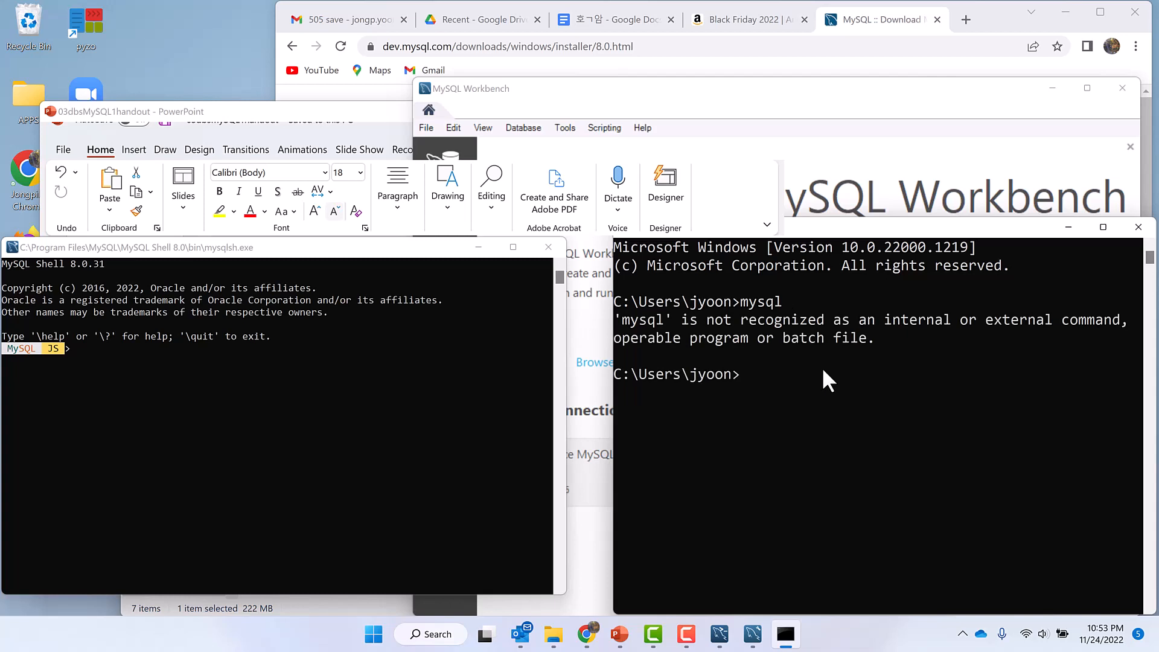
Navigate through c:\Program Files\MySQL into MySQL Server 8.0, listing each folder with dir
type("cd c:\\Program Files")
key("Return")
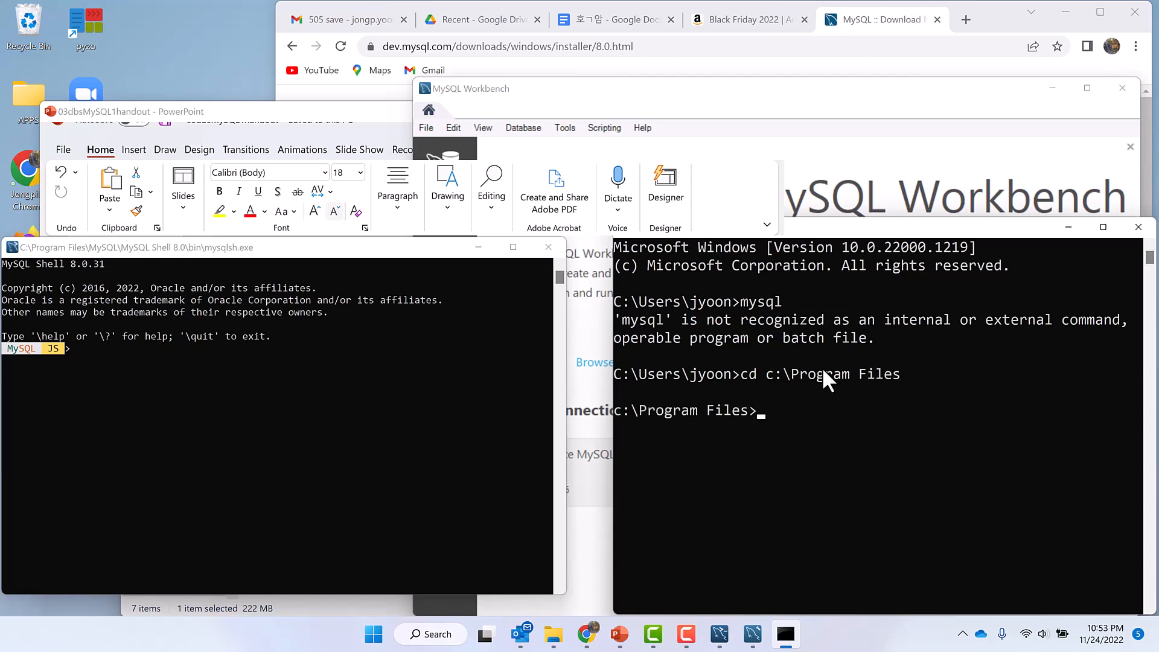
type("dir")
key("Return")
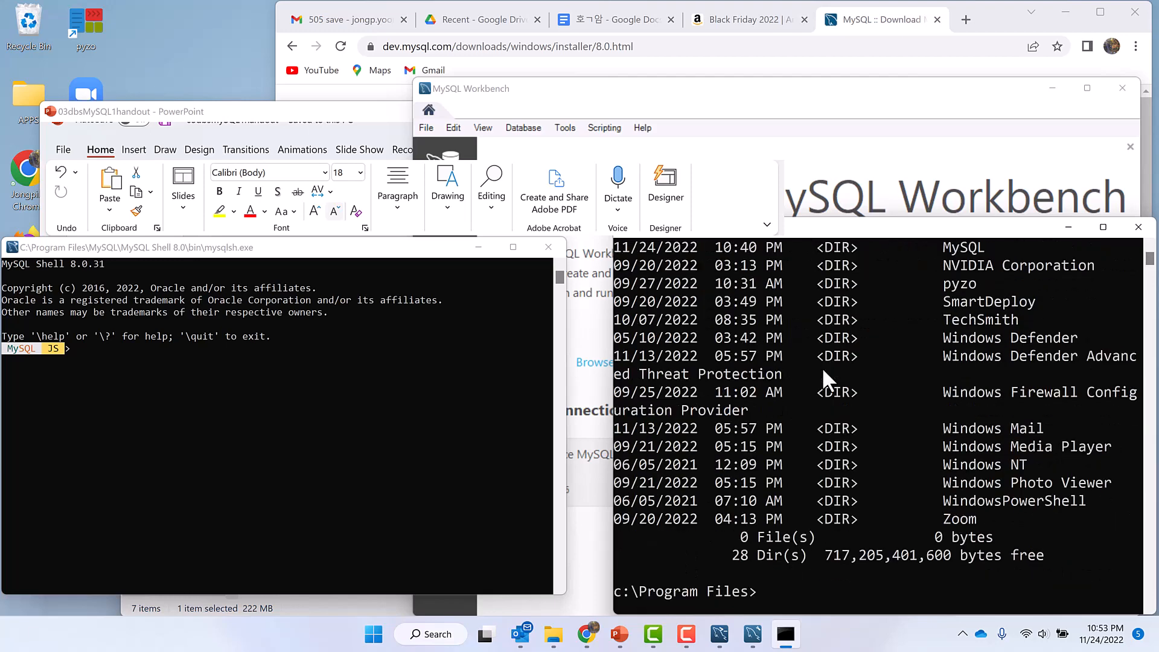
type("cd mysql")
key("Return")
type("dir")
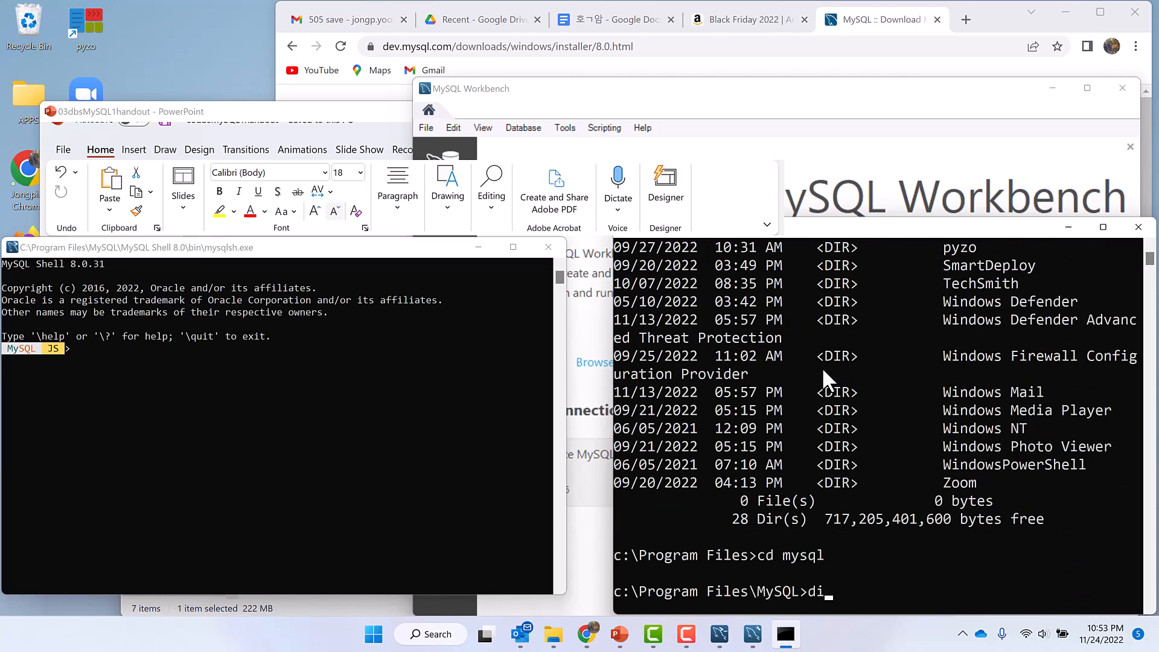
key("Return")
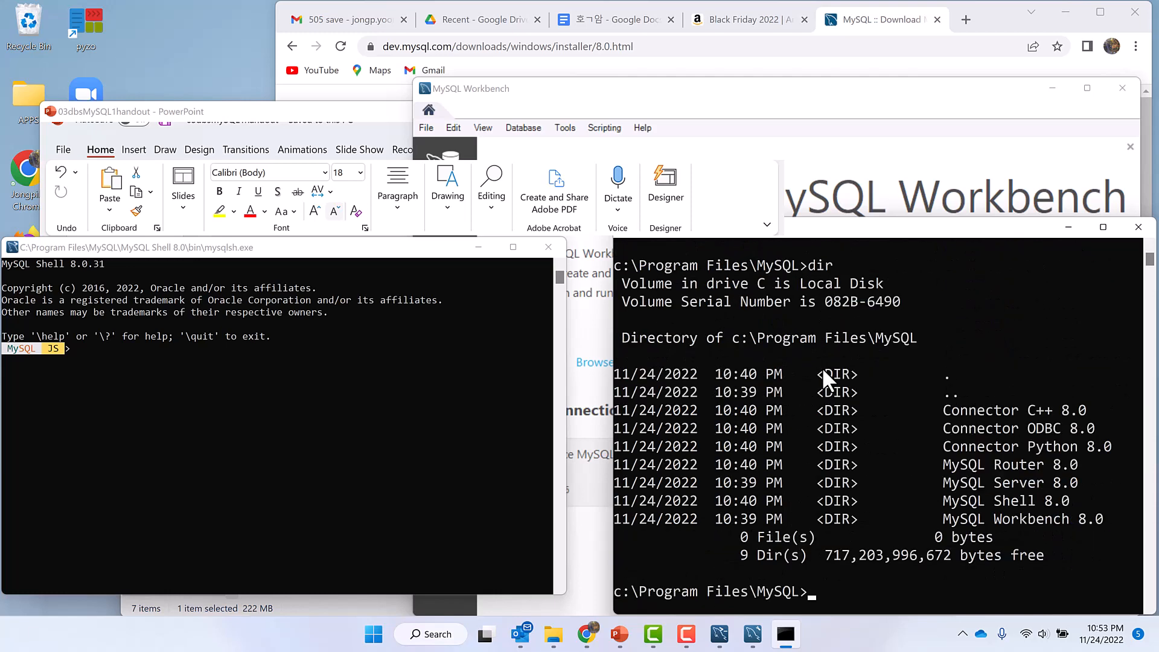
type("cd mysql server")
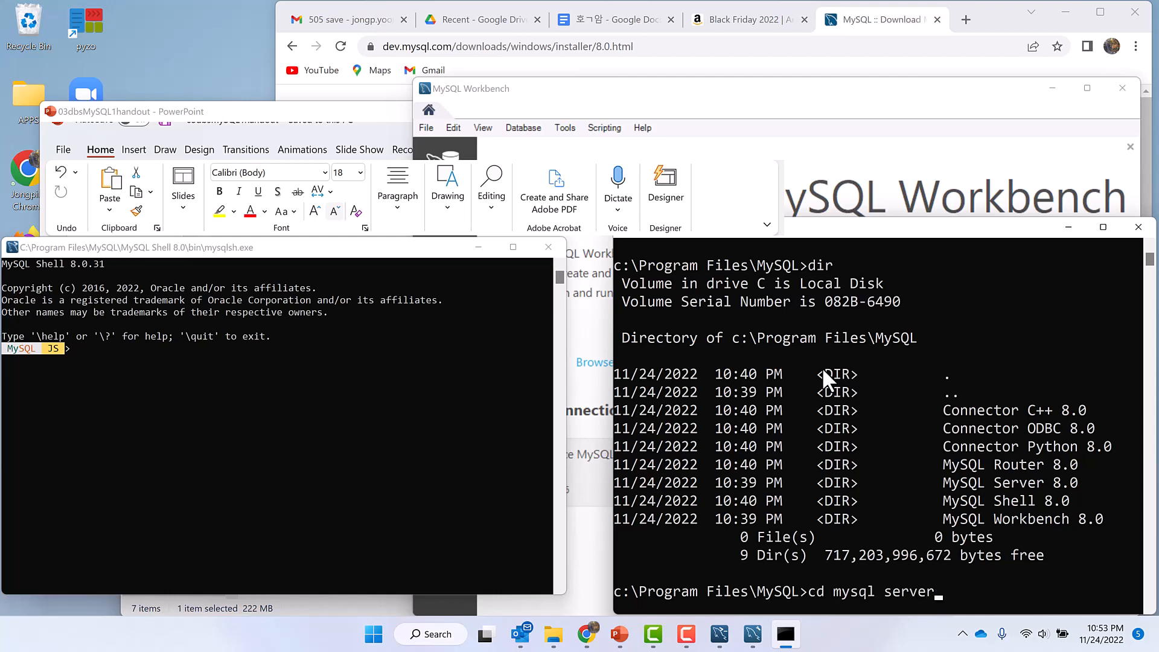
type(" 8.0")
key("Return")
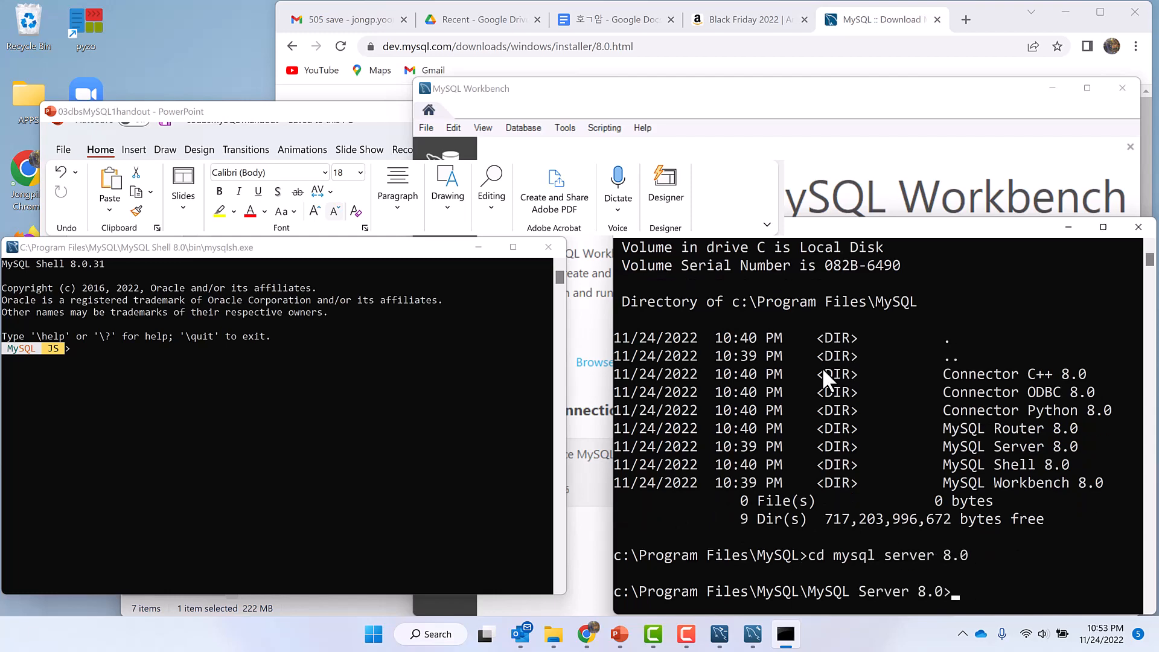
type("dir")
key("Return")
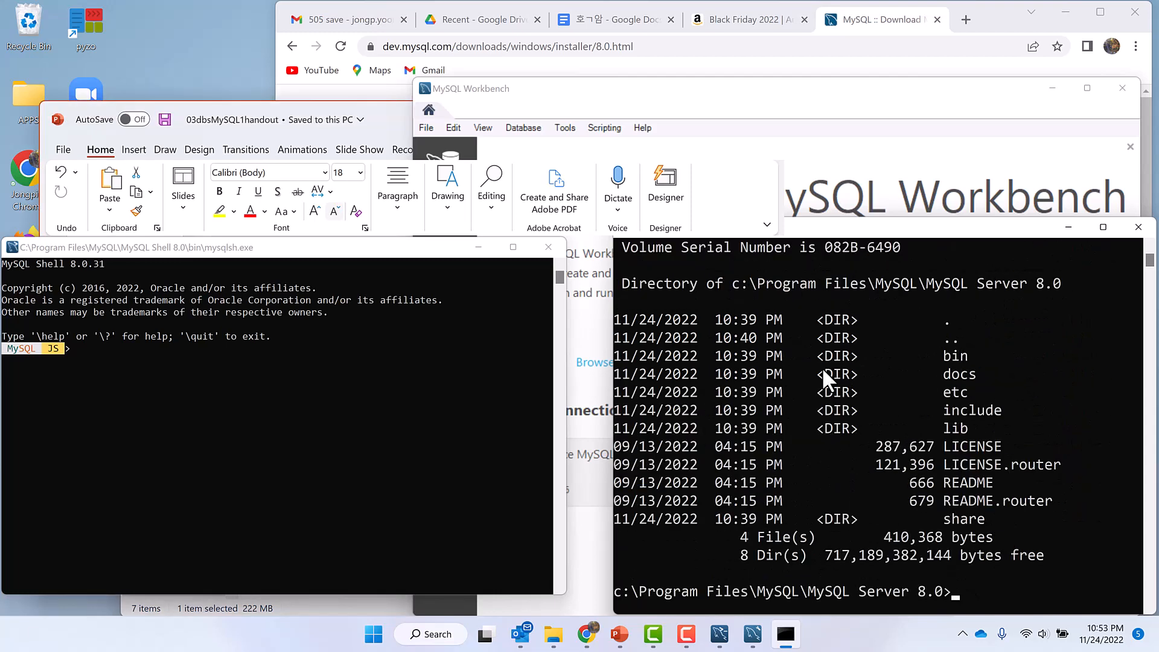
Enter the bin folder and list its mysql* files with dir mysql*
type("cd bin")
key("Return")
type("dir")
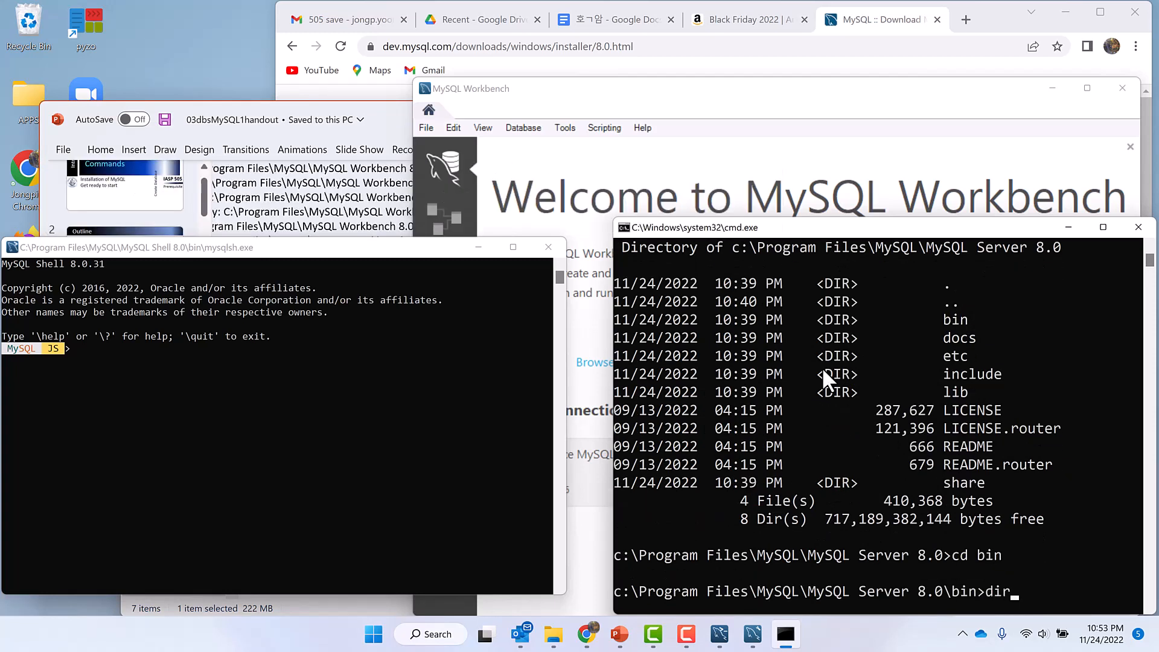
type(" mysql*")
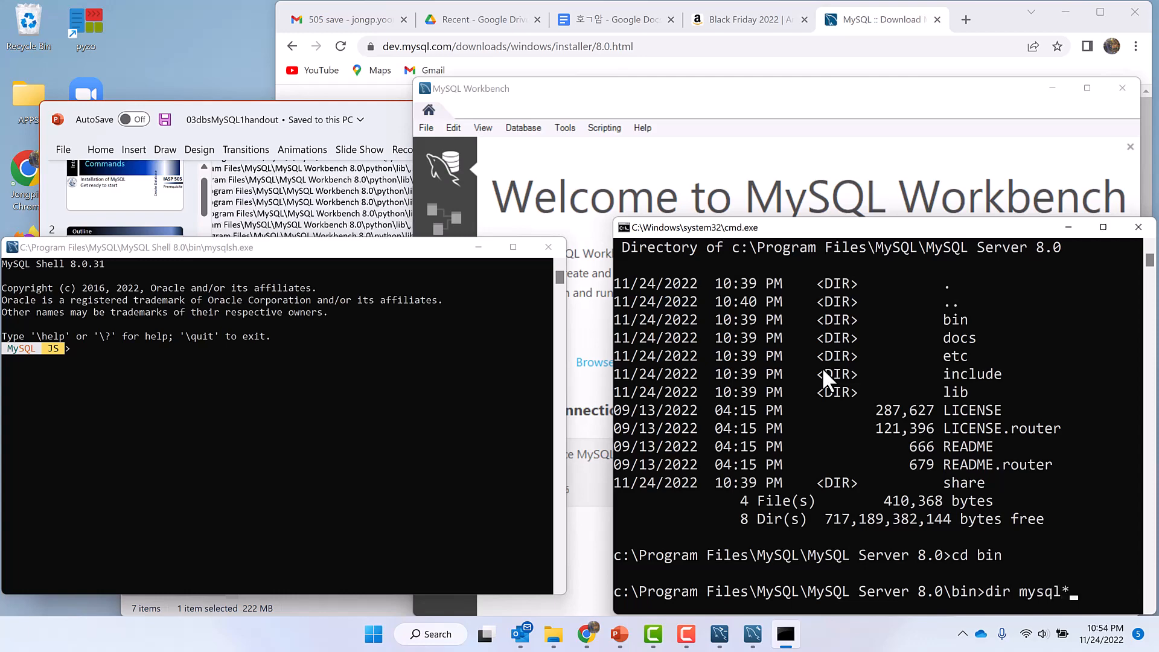
key("Return")
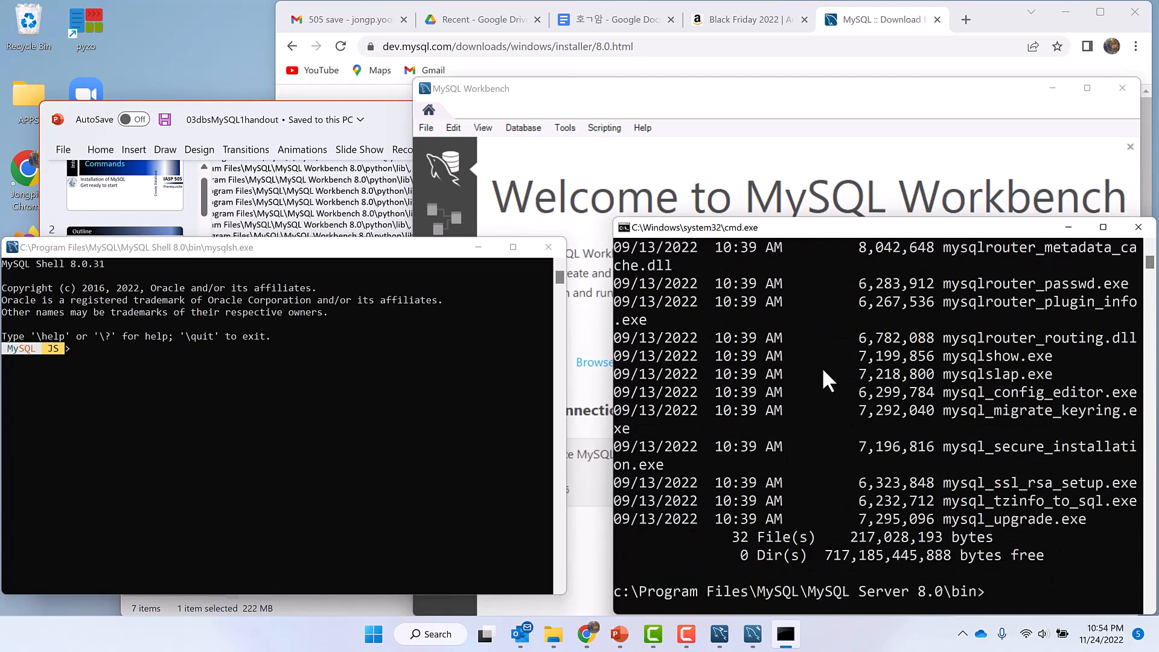
scroll(959, 401, "up", 4)
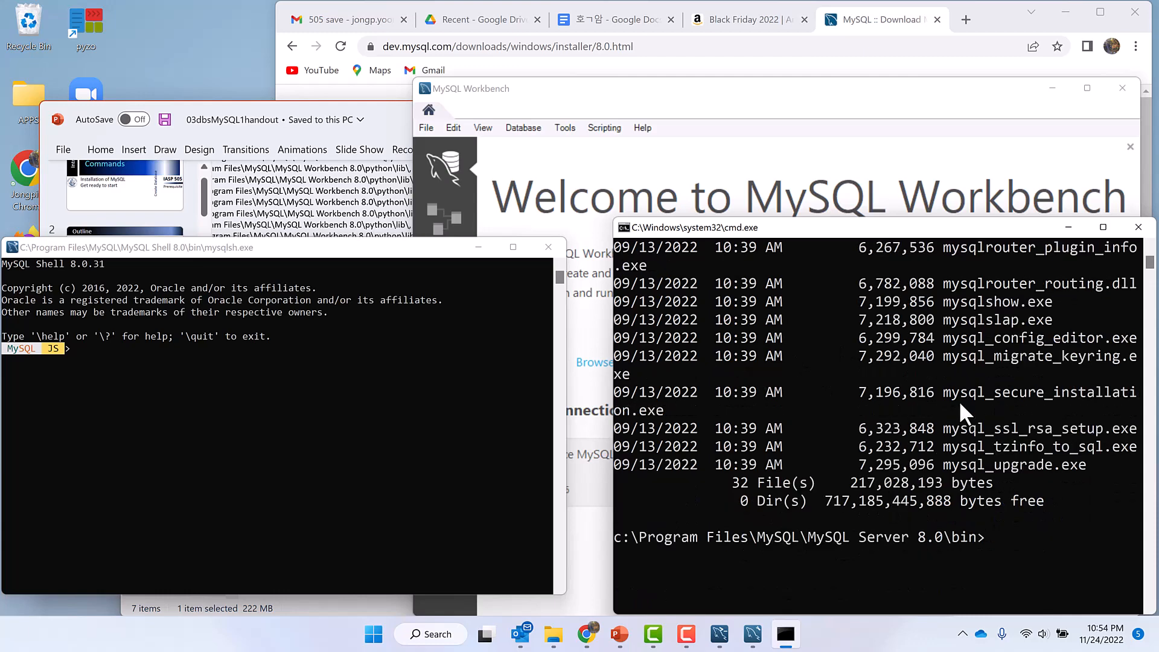
scroll(959, 400, "up", 2)
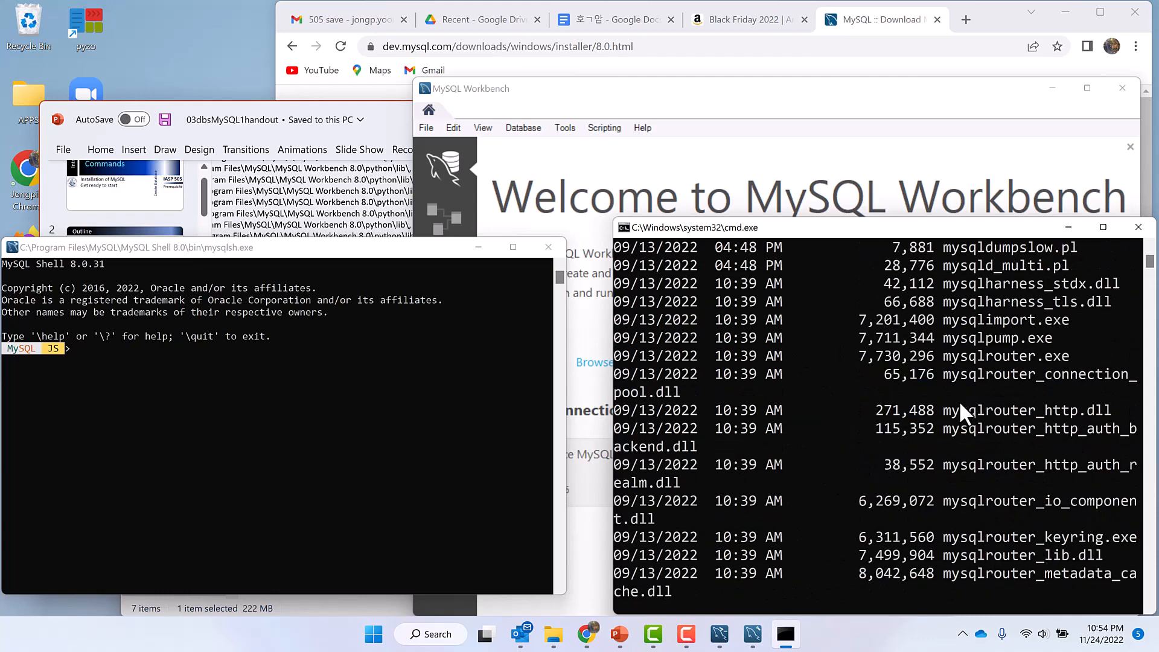
scroll(959, 401, "up", 3)
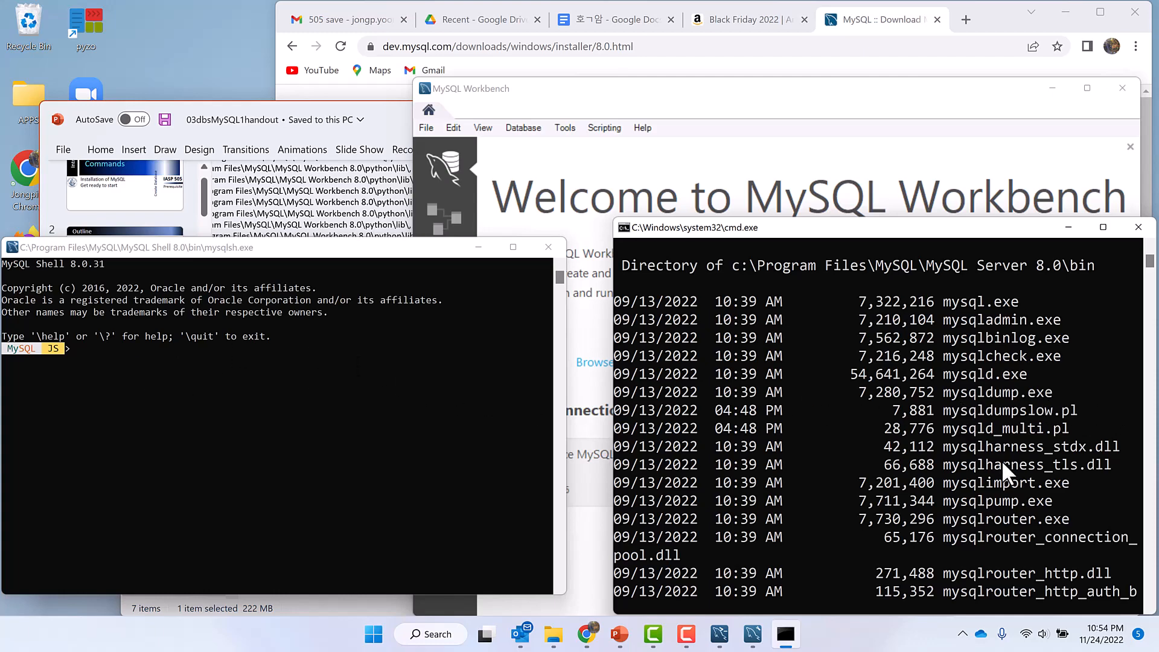
scroll(1002, 462, "down", 1)
scroll(1002, 459, "down", 2)
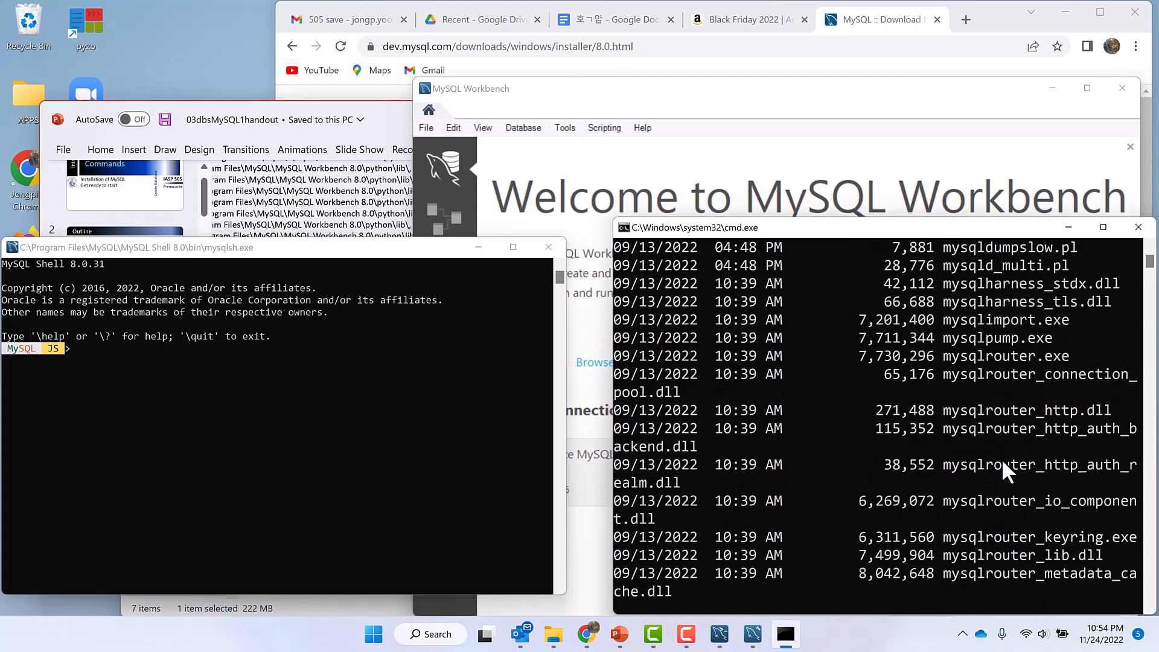
scroll(1002, 459, "down", 2)
scroll(1002, 459, "down", 1)
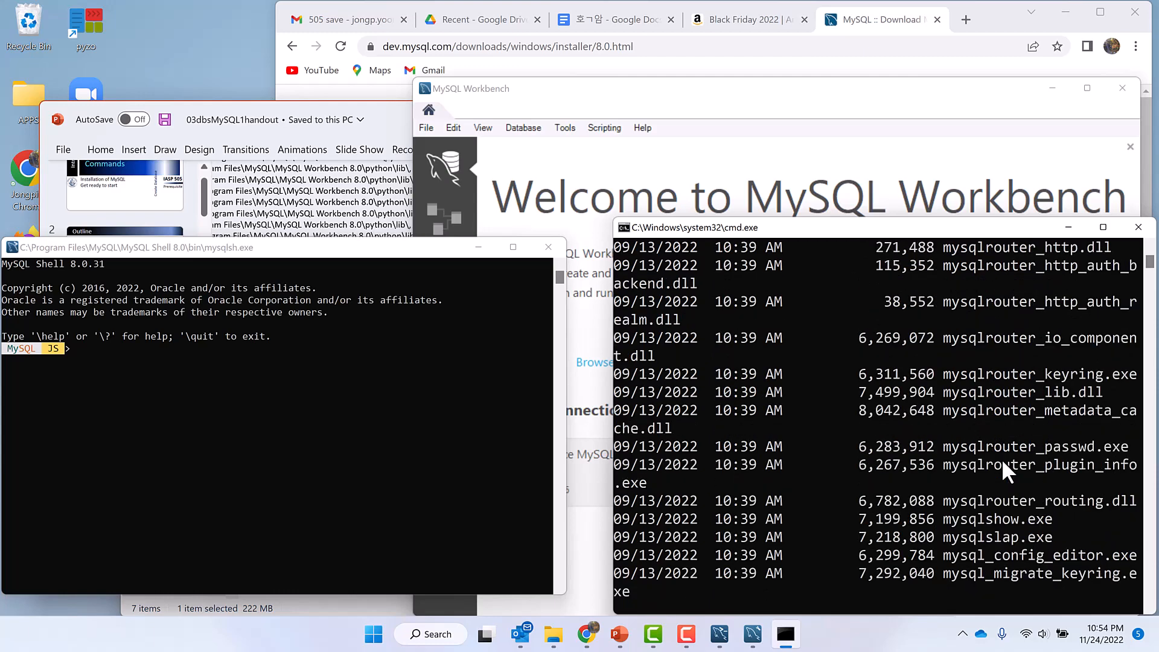
scroll(1002, 472, "down", 1)
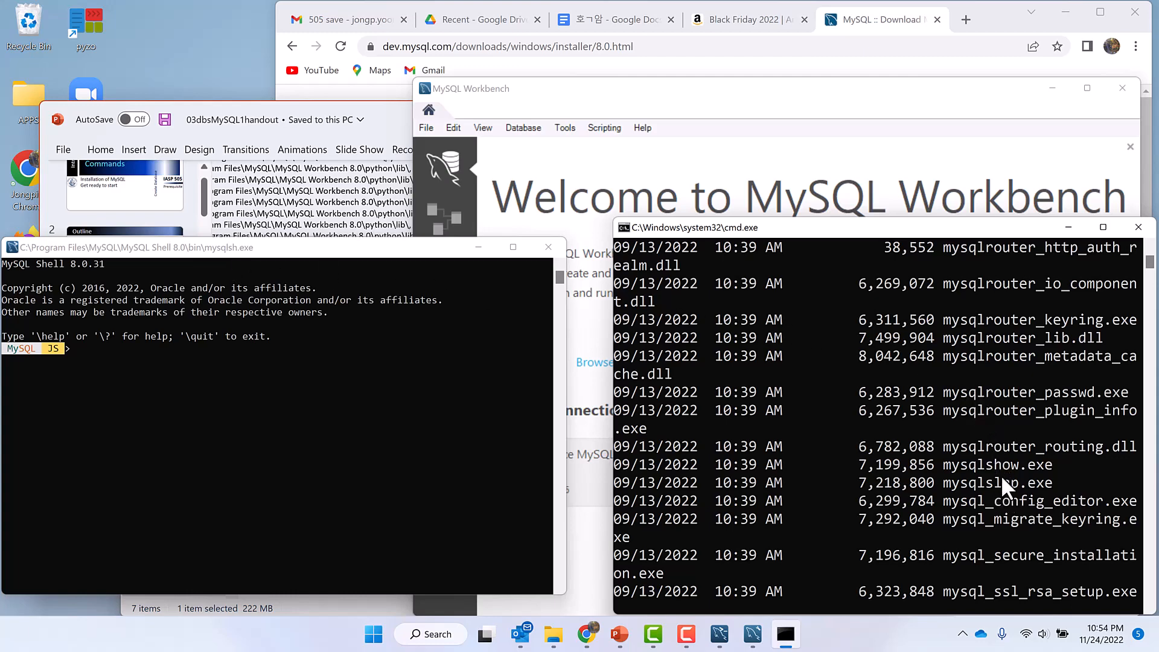
scroll(1005, 475, "up", 2)
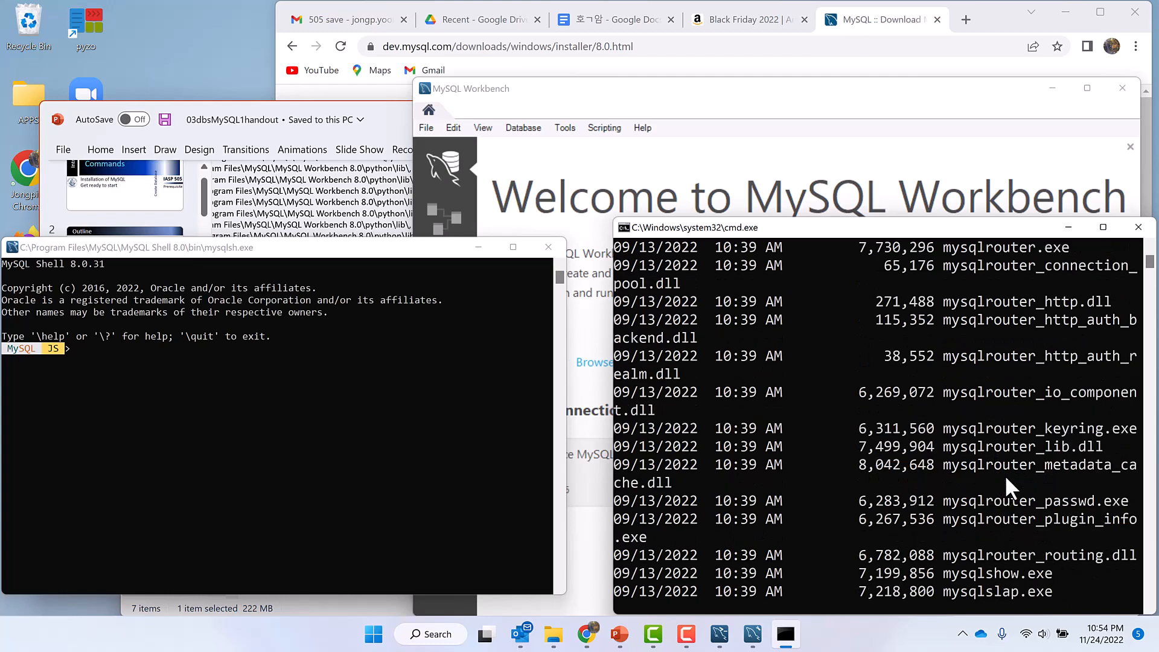
scroll(1005, 476, "down", 2)
scroll(1006, 476, "down", 1)
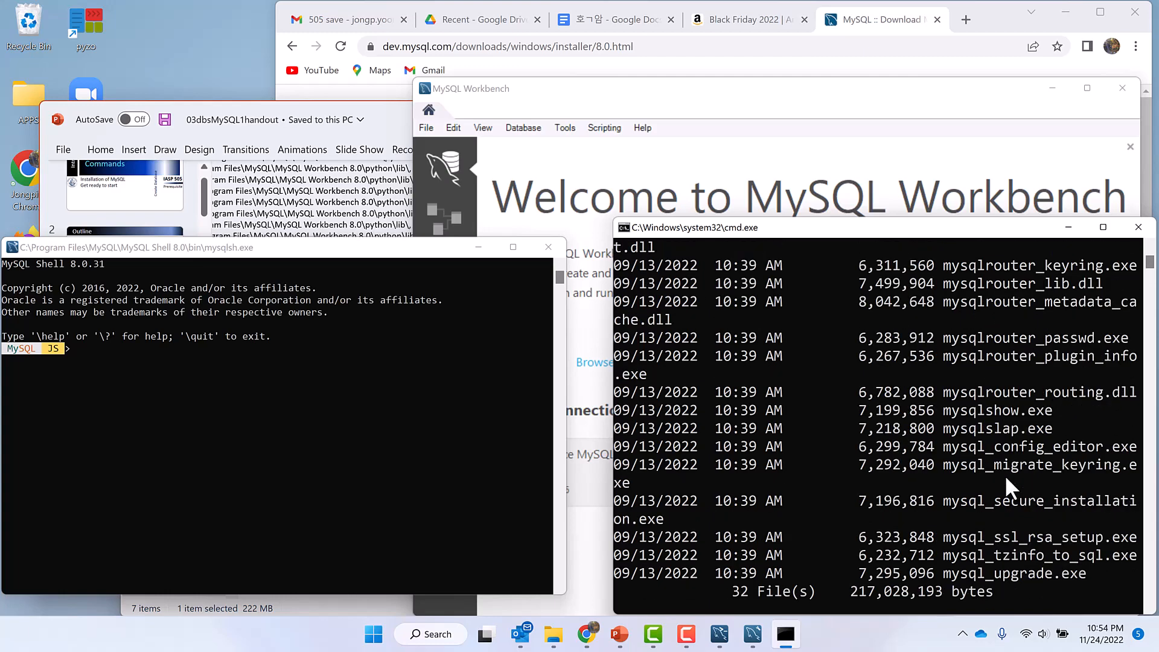
scroll(1005, 474, "down", 1)
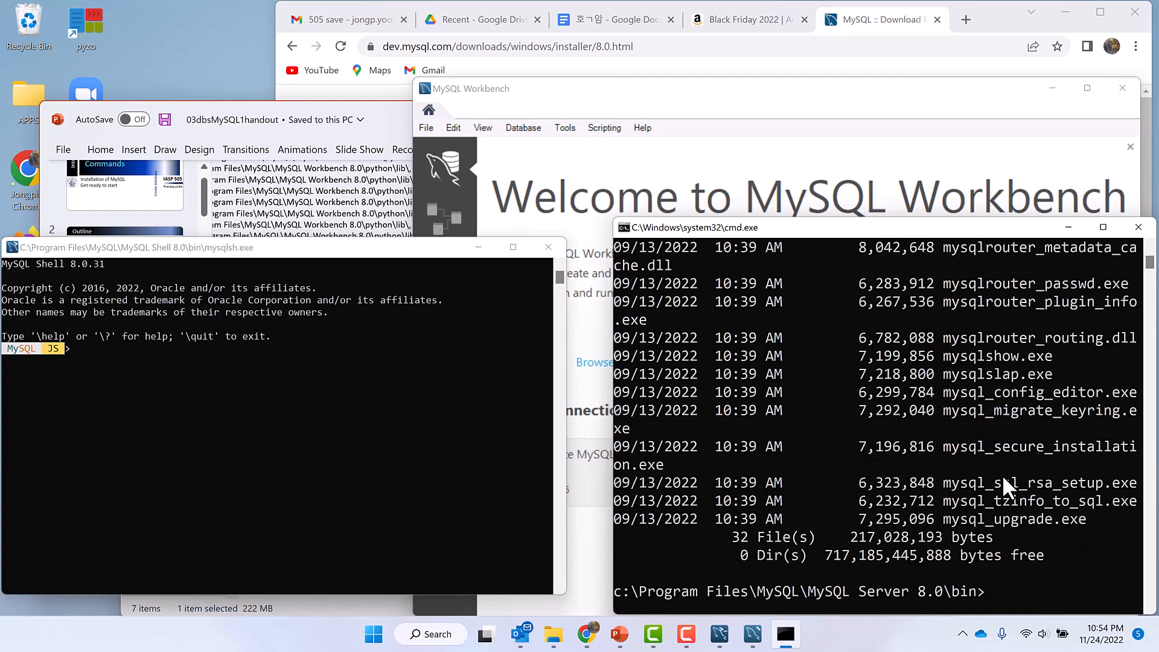
Start MySQL Shell 8.0.31 with mysqlsh and try leaving it with quit
type("mysqlshow")
key("BackSpace")
key("BackSpace")
key("Return")
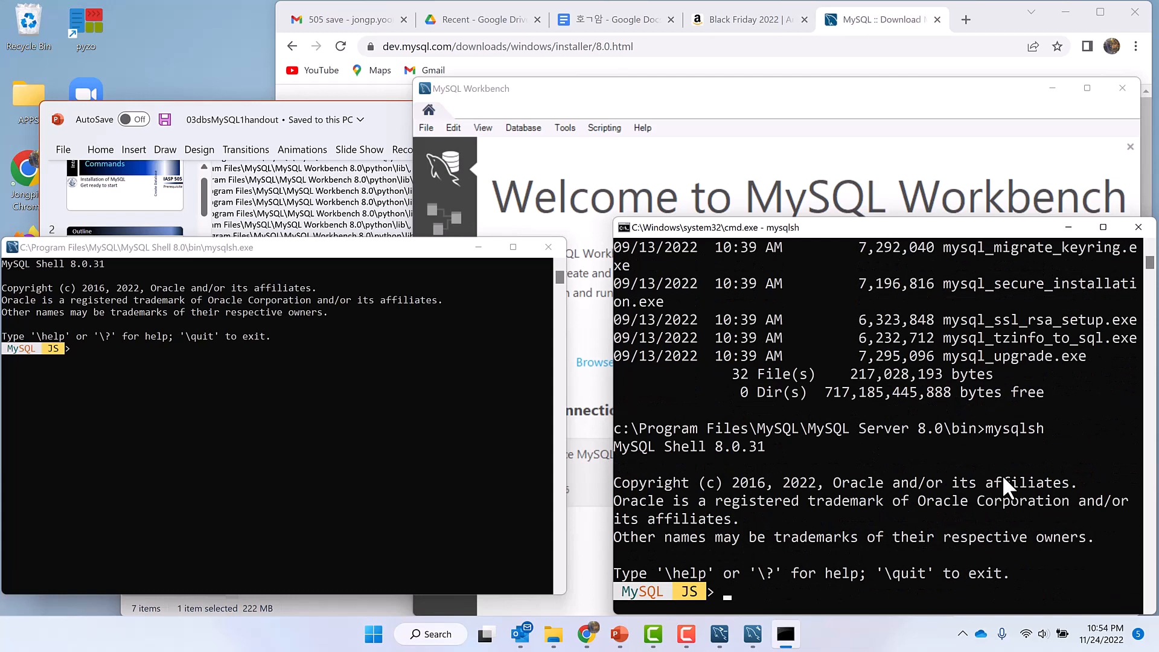
type("quit")
key("Return")
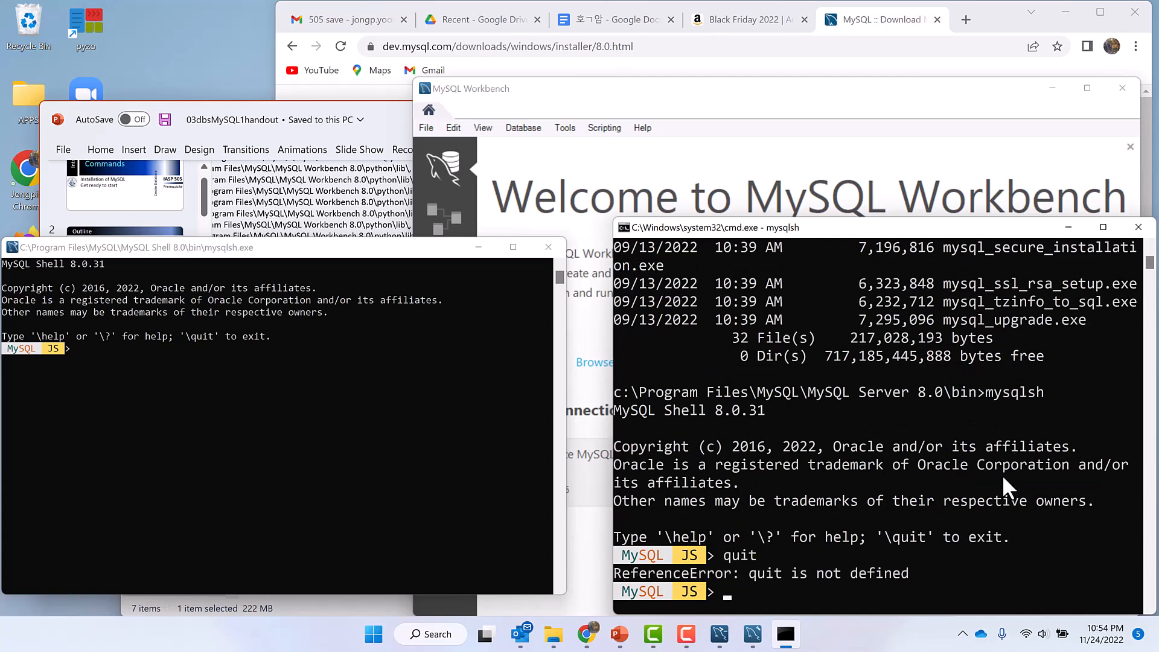
Exit MySQL Shell with \quit and enter the mysql -u root -p login command
type("qui")
key("BackSpace")
key("BackSpace")
key("BackSpace")
type("\\quit")
key("Return")
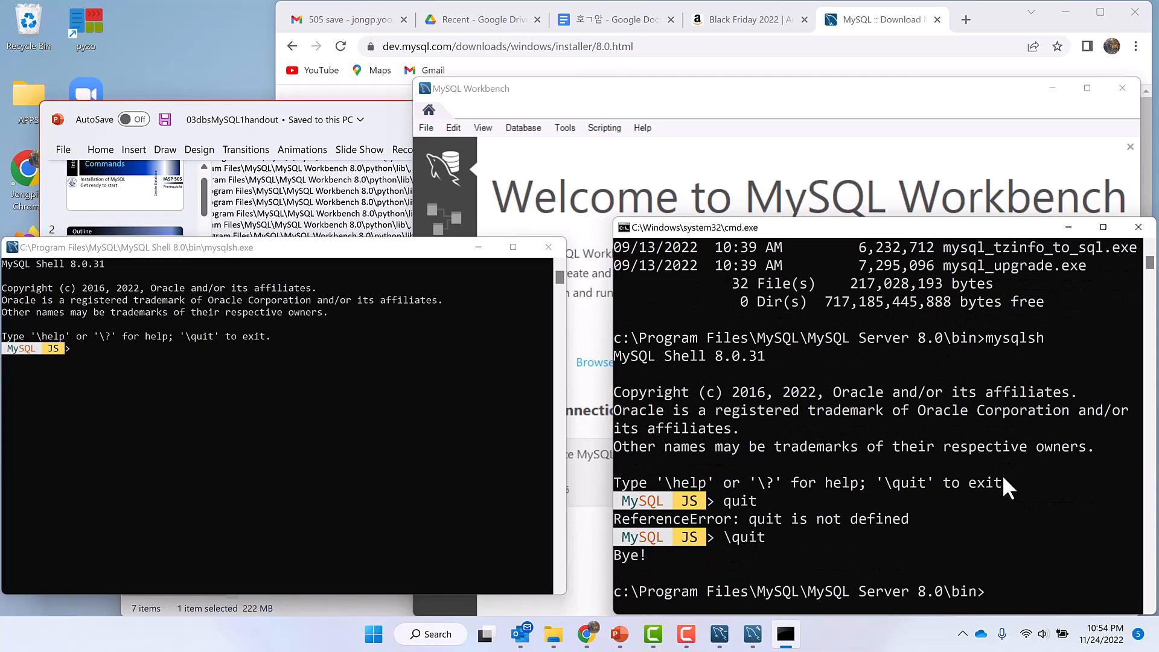
type("mysql -u root -p")
Log into the MySQL monitor as root with the root password
key("Return")
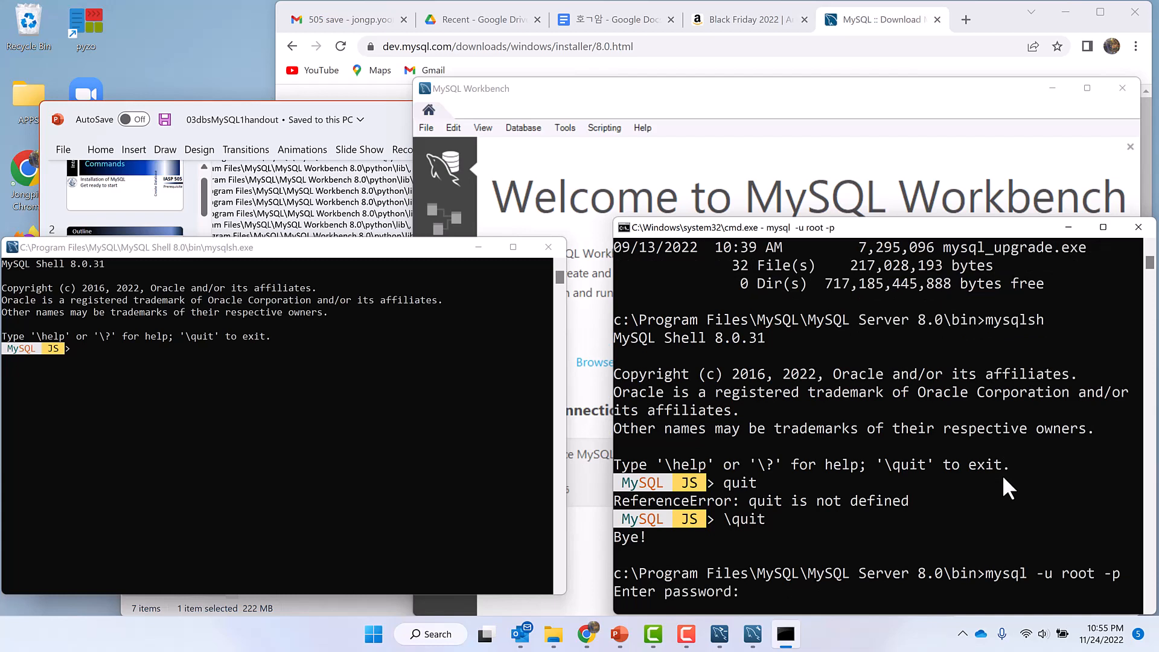
type("********")
key("Return")
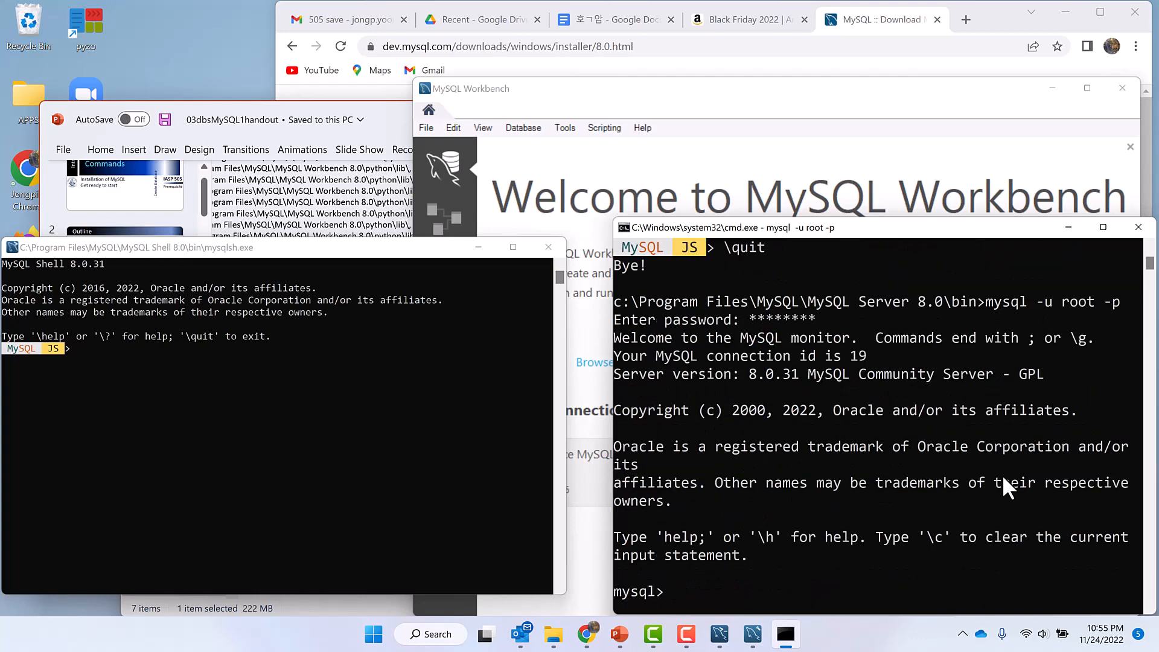
Run show databases; to list the six databases, then close the separate MySQL Shell window
type("show")
key("BackSpace")
type("databases")
key("Return")
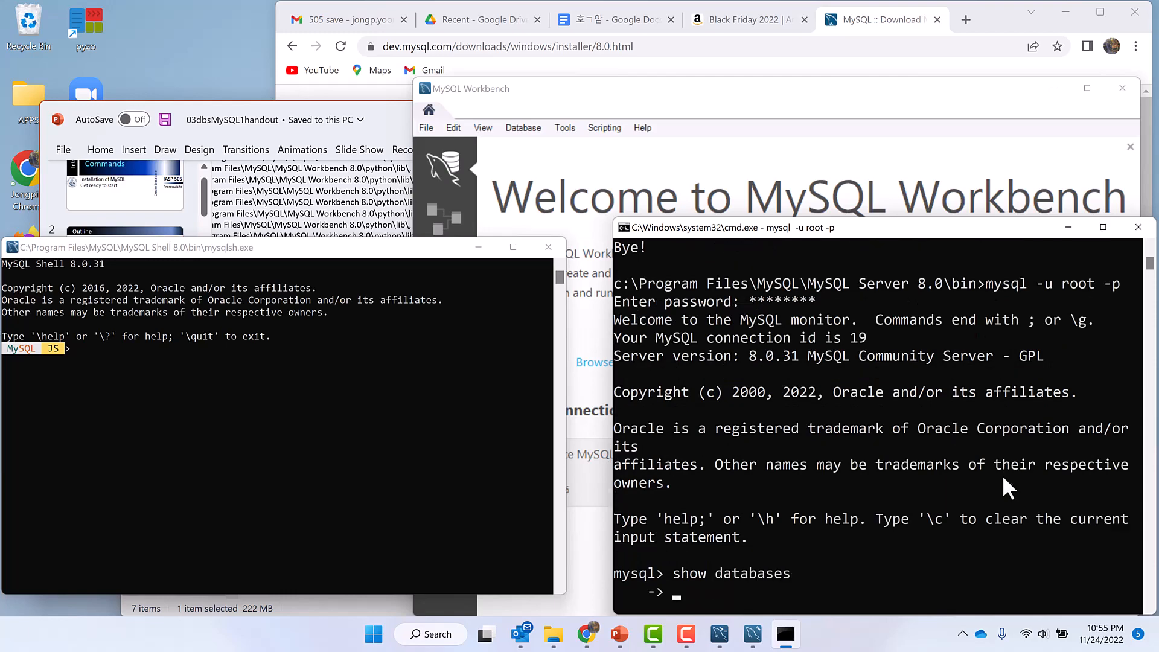
type(";")
key("Return")
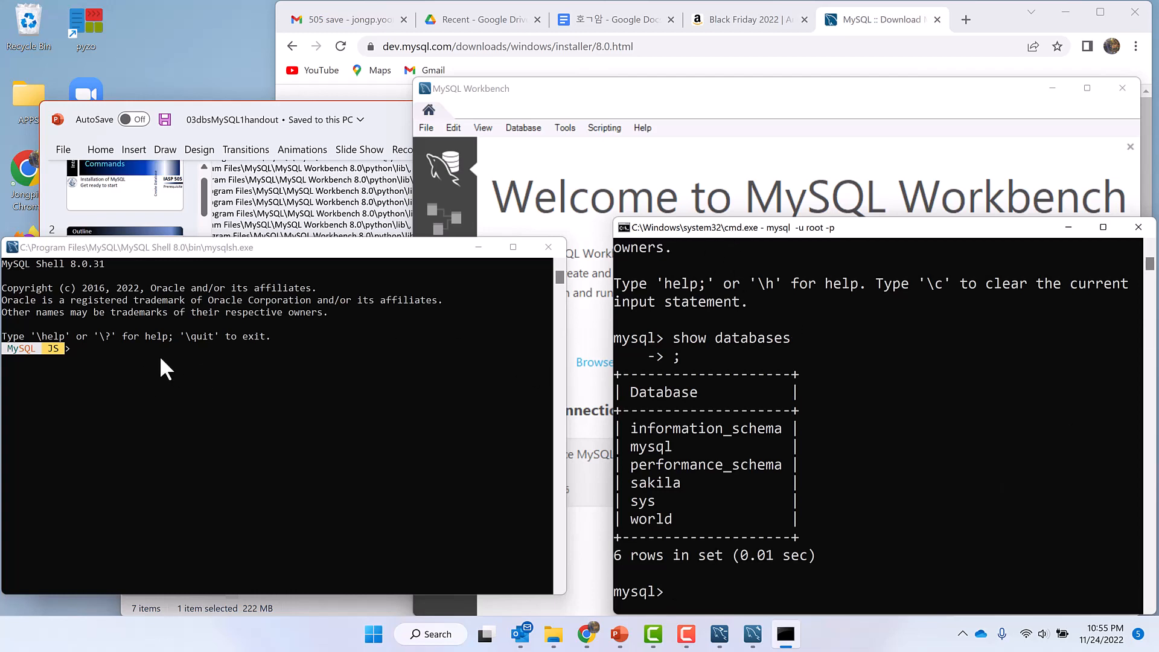
left_click(69, 359)
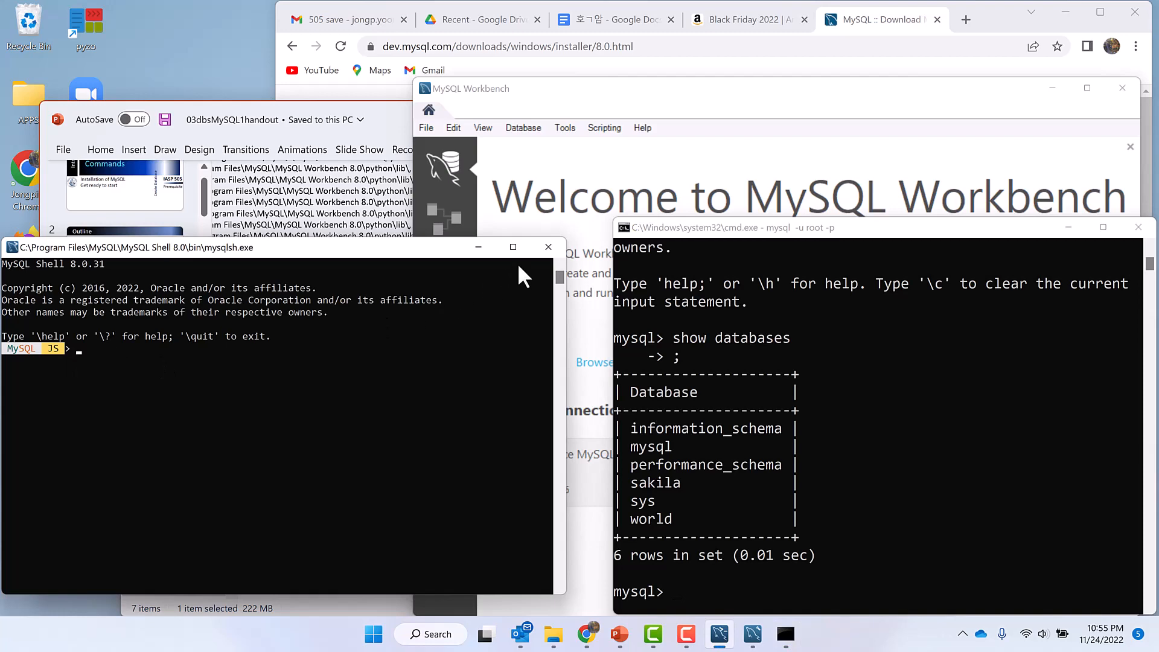
left_click(548, 246)
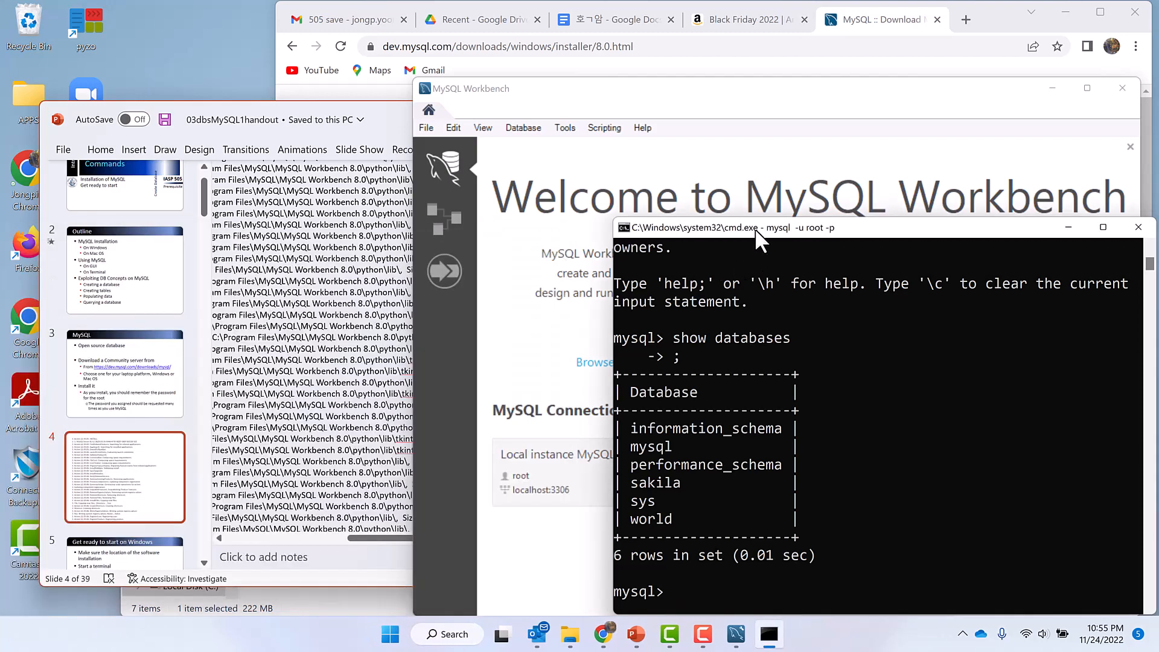
Move the console further left and quit the root MySQL session
left_click_drag(755, 229, 200, 227)
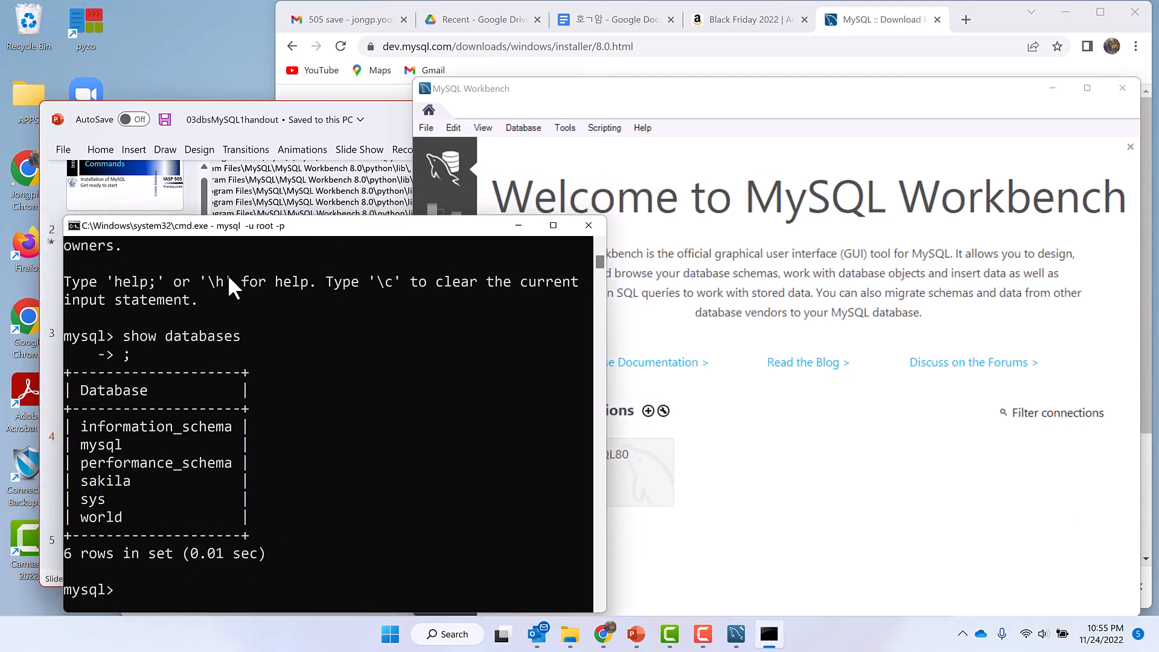
type("quit")
key("Return")
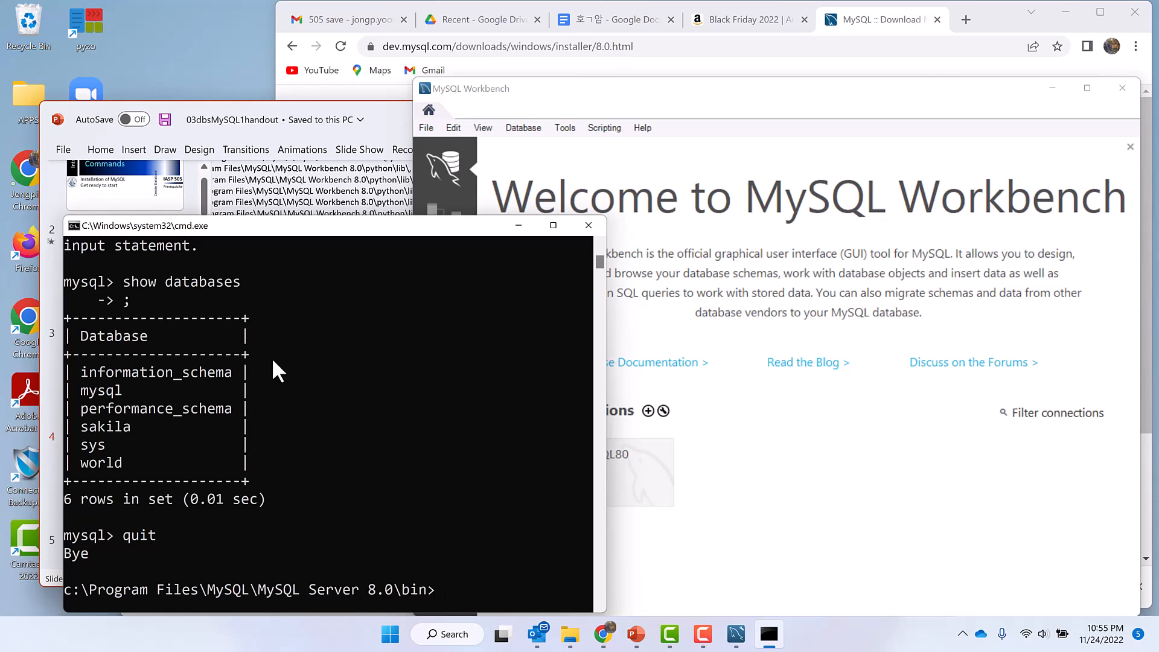
Log into MySQL as the second user with mysql -u <user> -p, then quit
type("mysql -u jyoon -p")
key("Return")
type("*")
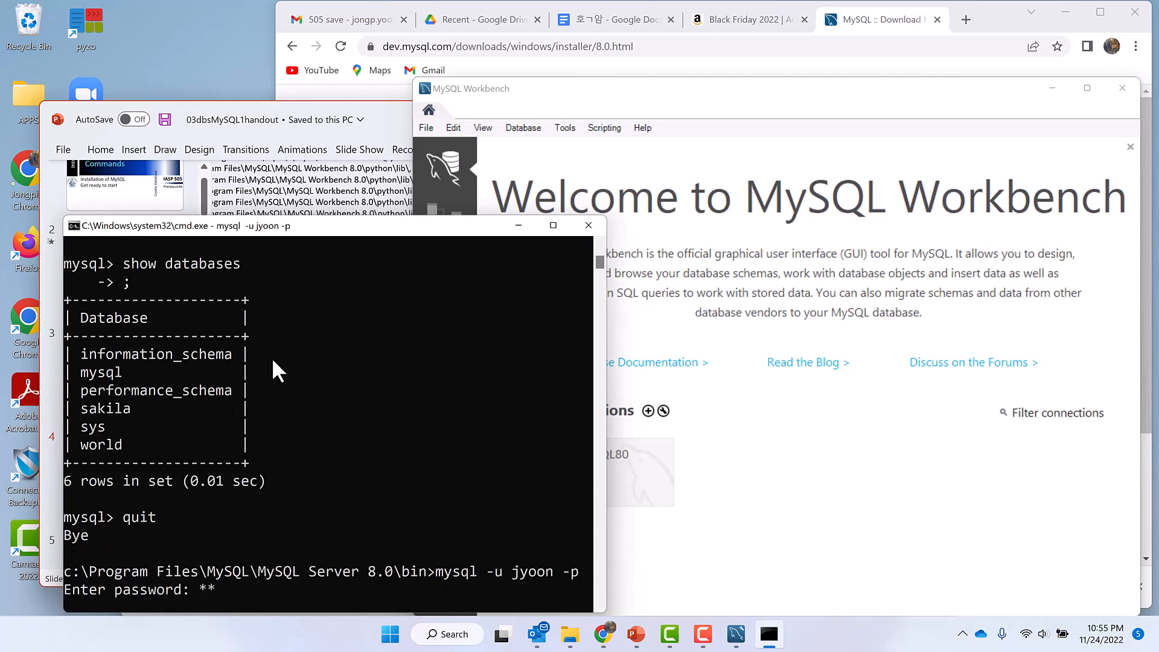
type("*******")
key("Return")
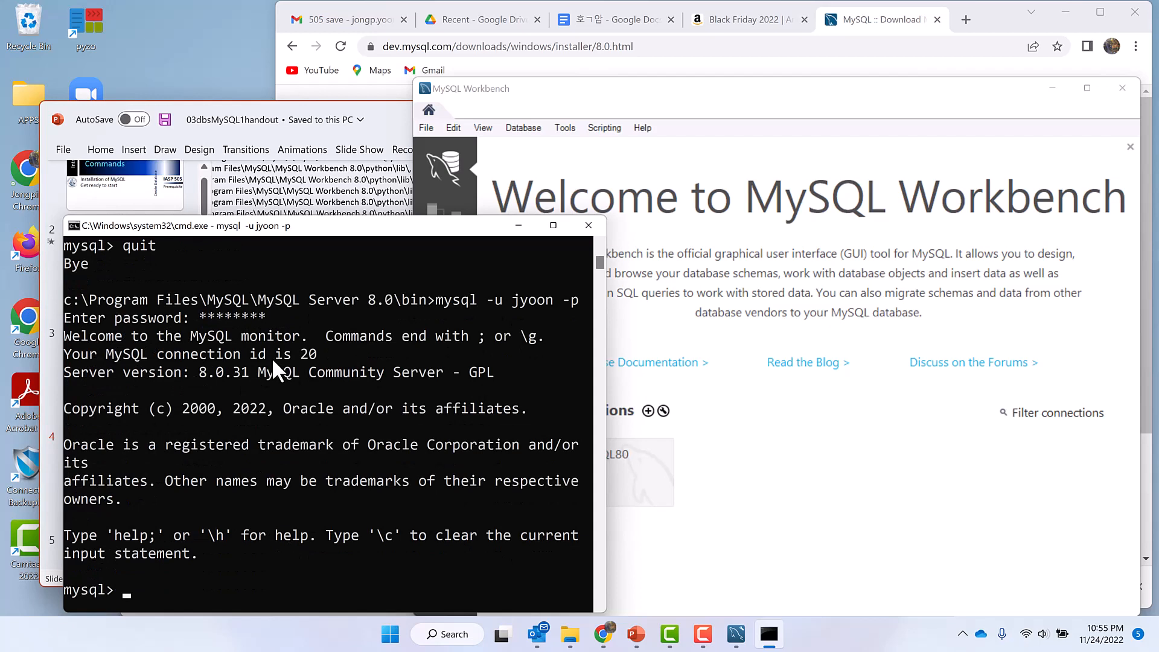
type("quit")
key("Return")
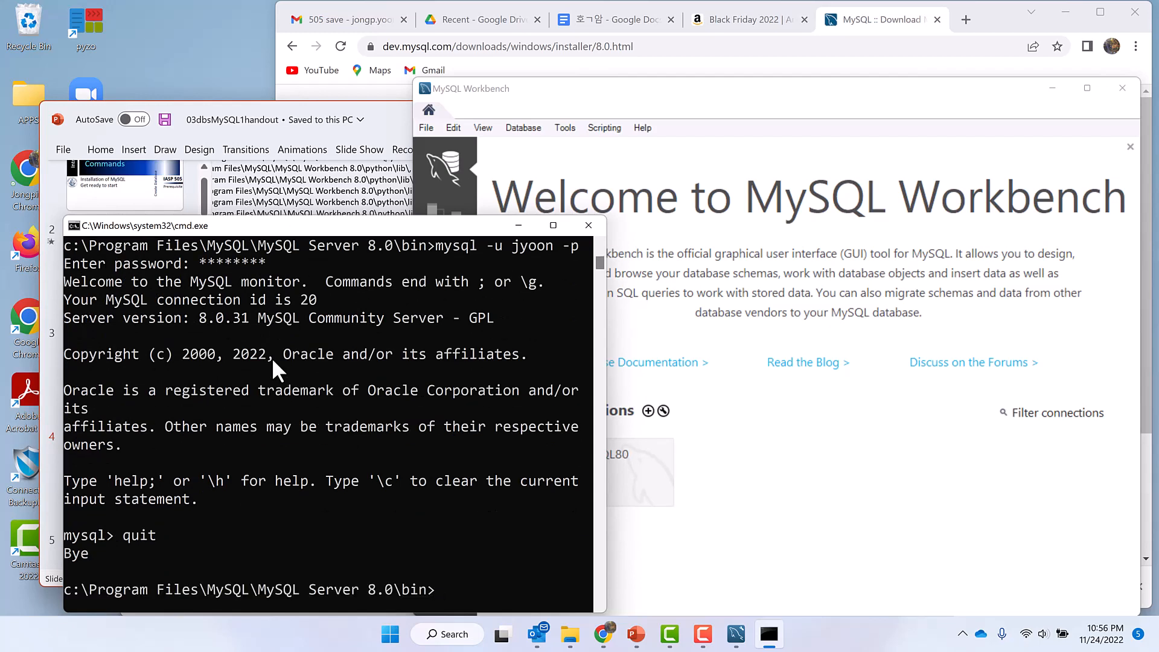